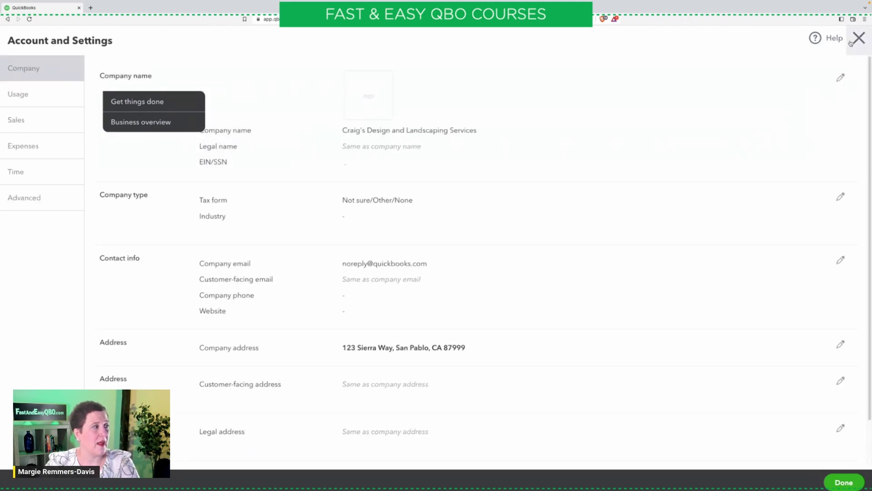
Step: Check the company's usage limits in Account and Settings and reload the page
{"action": "left_click", "coordinate": [42, 101]}
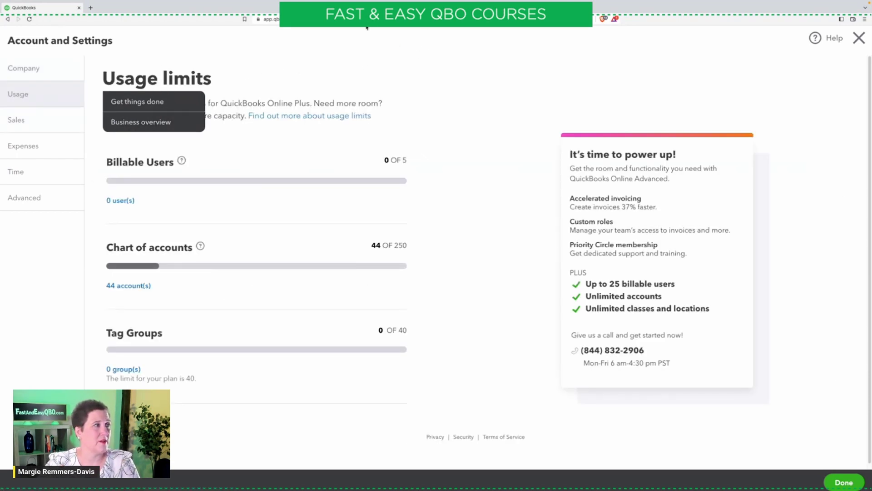
{"action": "left_click", "coordinate": [29, 19]}
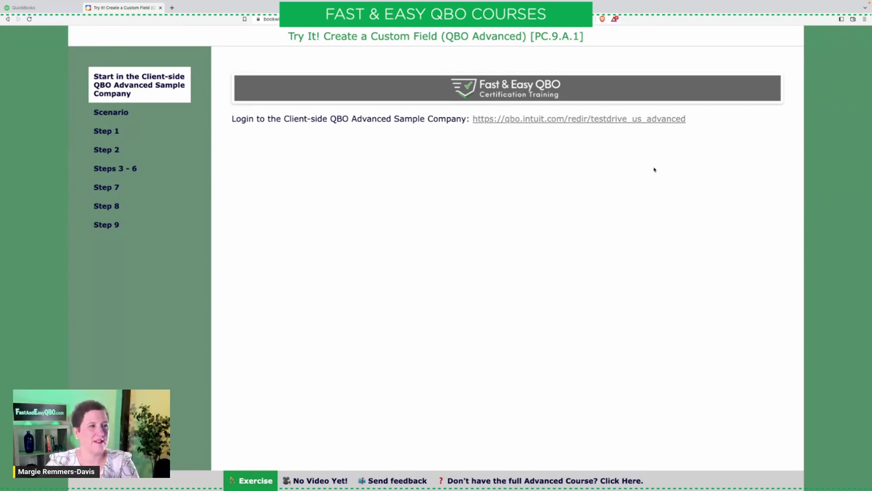
Step: Open the QBO Advanced sample company from the exercise's login link and complete the security verification
{"action": "left_click", "coordinate": [631, 120]}
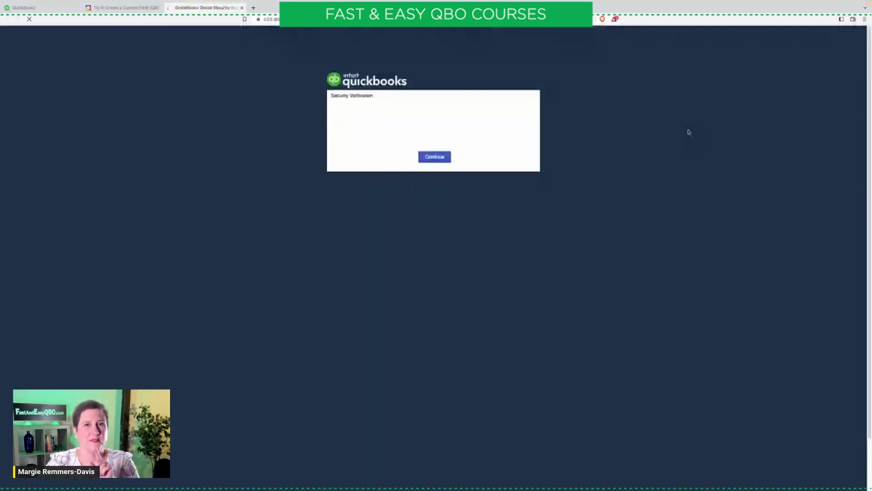
{"action": "left_click", "coordinate": [392, 122]}
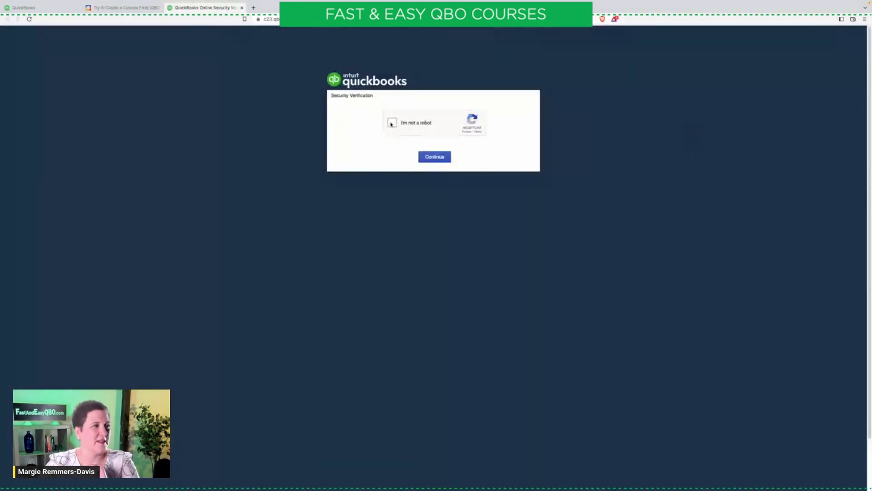
{"action": "left_click", "coordinate": [431, 157]}
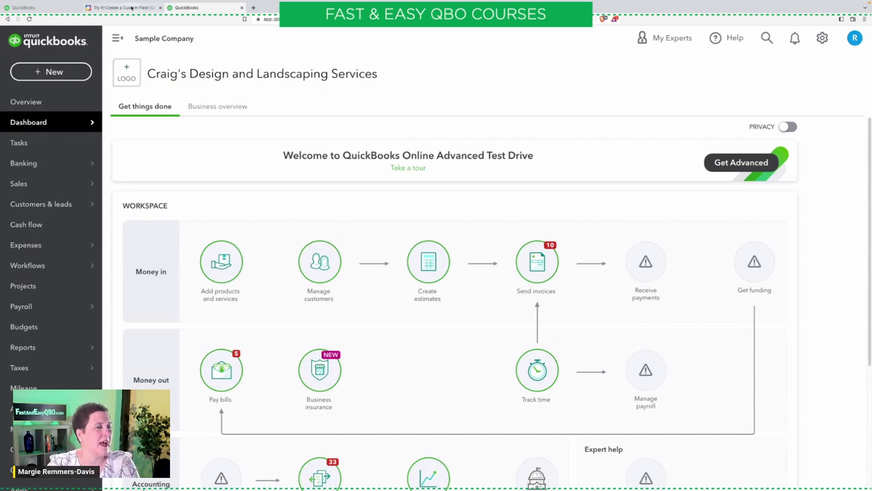
Step: Place the exercise page after both QuickBooks pages in the browser and review its Scenario section
{"action": "left_click_drag", "start_coordinate": [131, 8], "coordinate": [214, 6]}
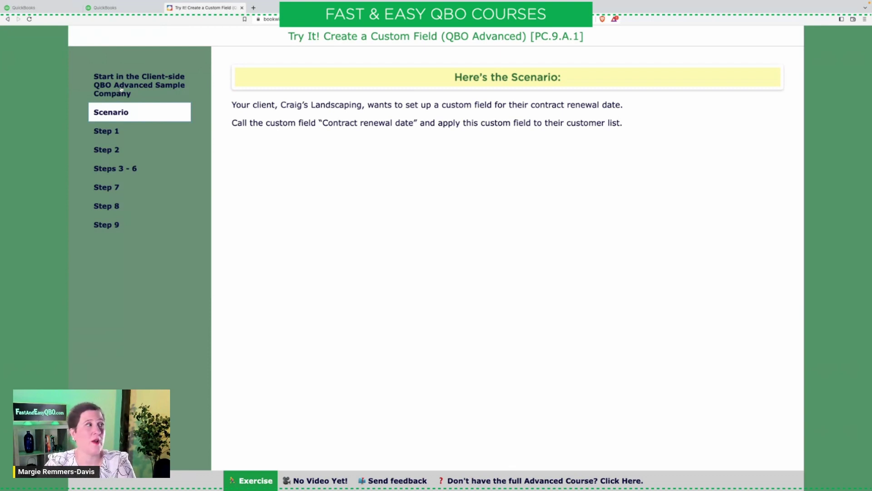
{"action": "left_click", "coordinate": [47, 9]}
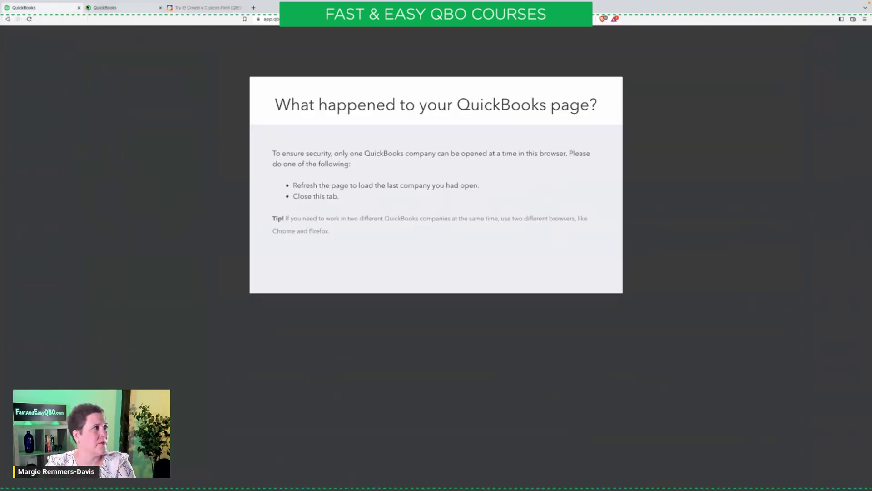
{"action": "left_click", "coordinate": [125, 9]}
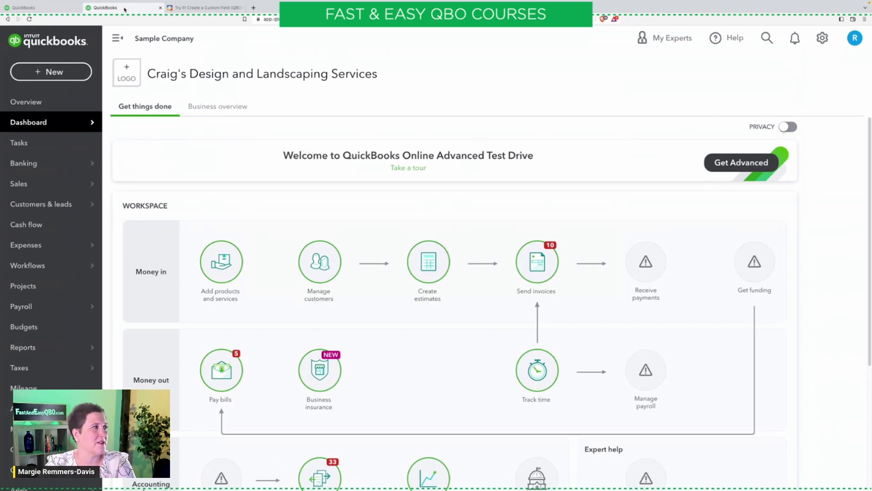
{"action": "left_click", "coordinate": [205, 8]}
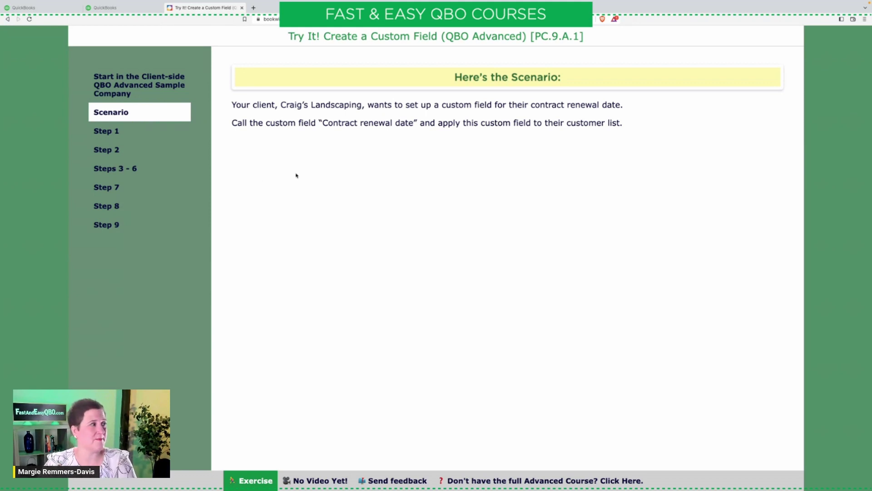
Step: Read Step 1 of the exercise and start adding a custom field in the QuickBooks Advanced sample company
{"action": "left_click", "coordinate": [117, 134]}
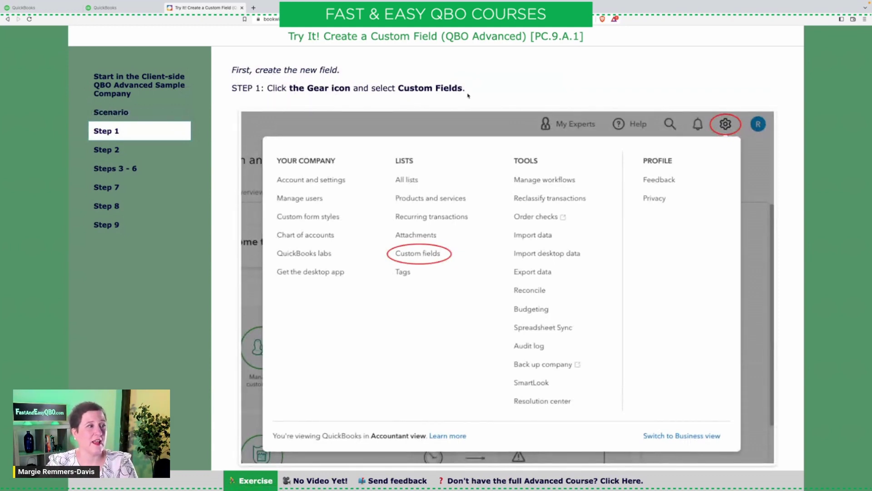
{"action": "left_click", "coordinate": [137, 10]}
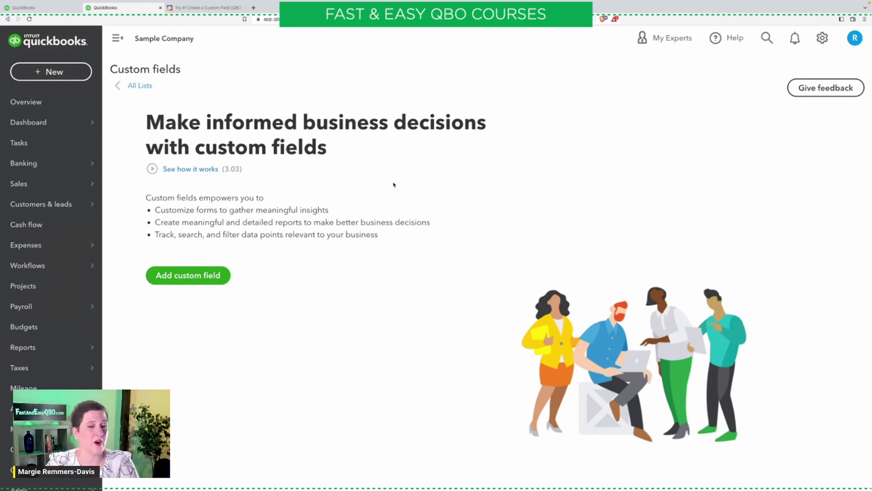
{"action": "left_click", "coordinate": [204, 281]}
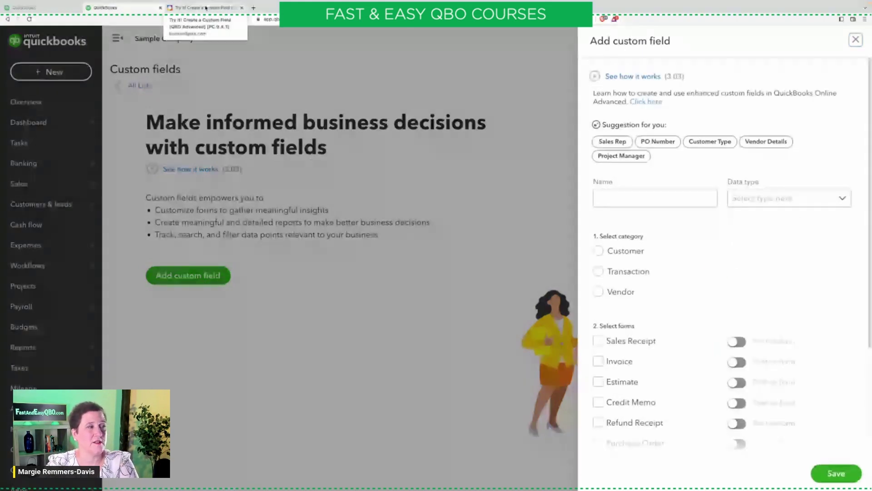
Step: Review Steps 2 to 6 of the exercise and name the new custom field Contract renewal date
{"action": "left_click", "coordinate": [206, 8]}
{"action": "left_click", "coordinate": [144, 150]}
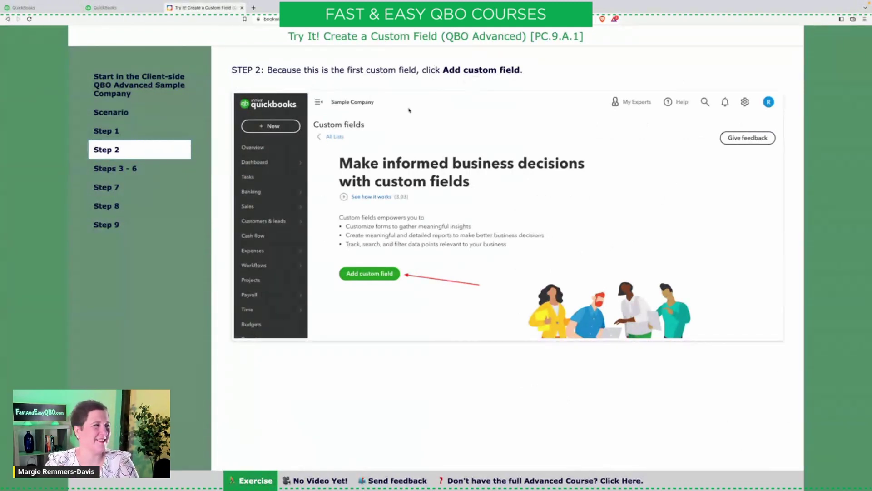
{"action": "left_click", "coordinate": [172, 169]}
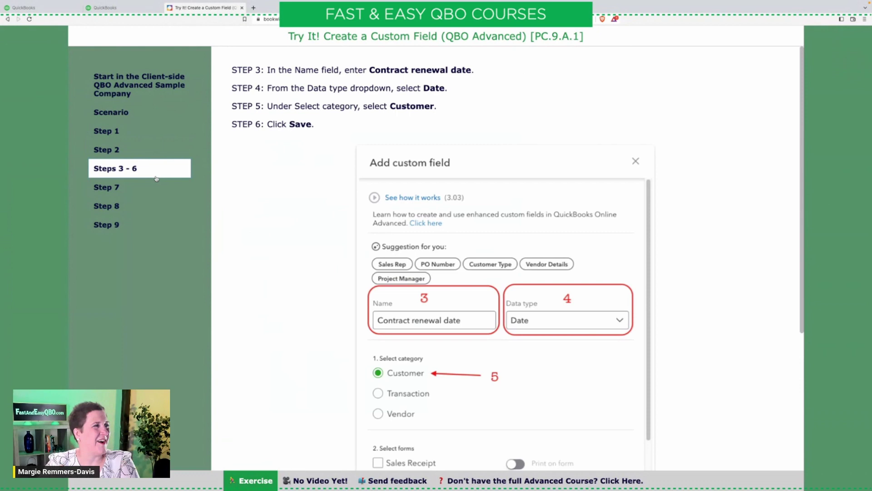
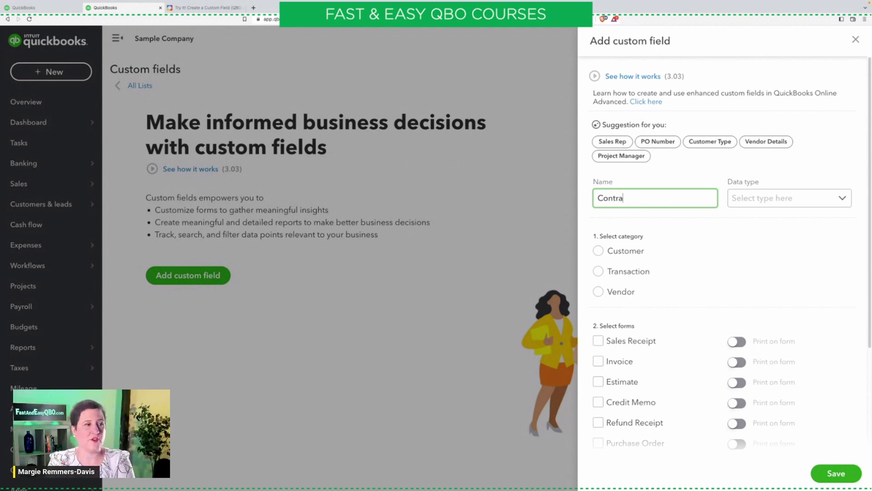
{"action": "type", "text": "renew"}
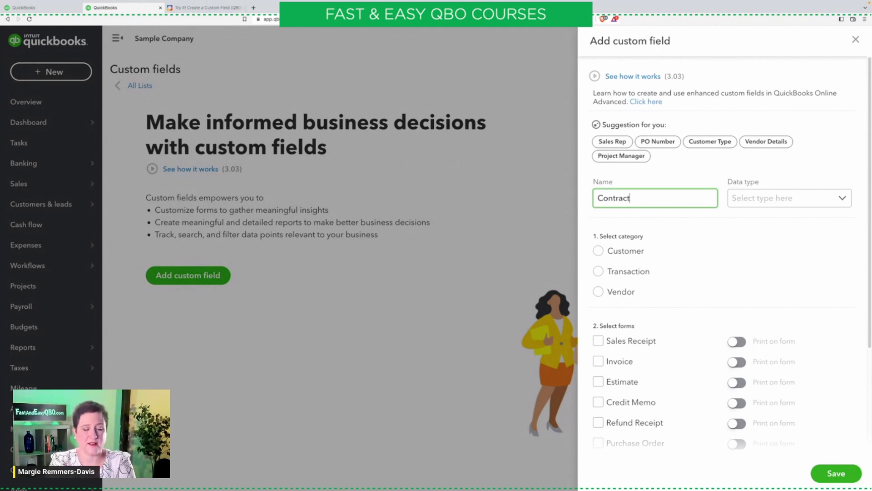
{"action": "type", "text": "a"}
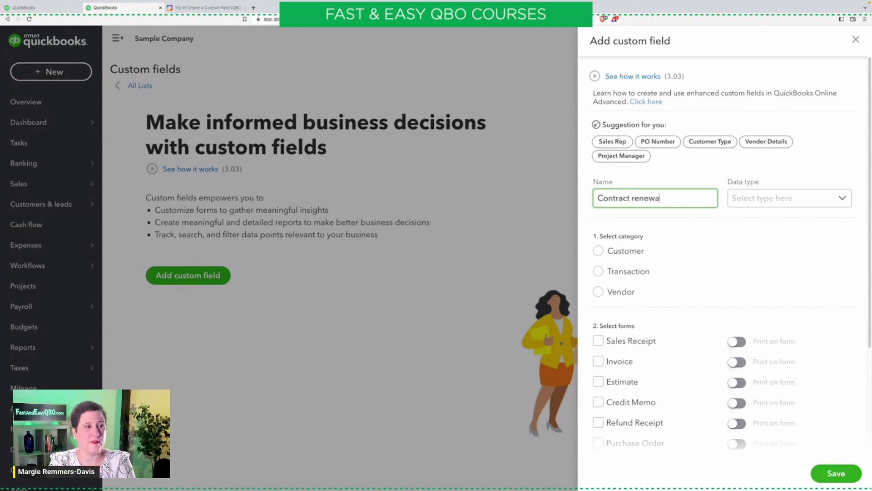
{"action": "type", "text": "l date"}
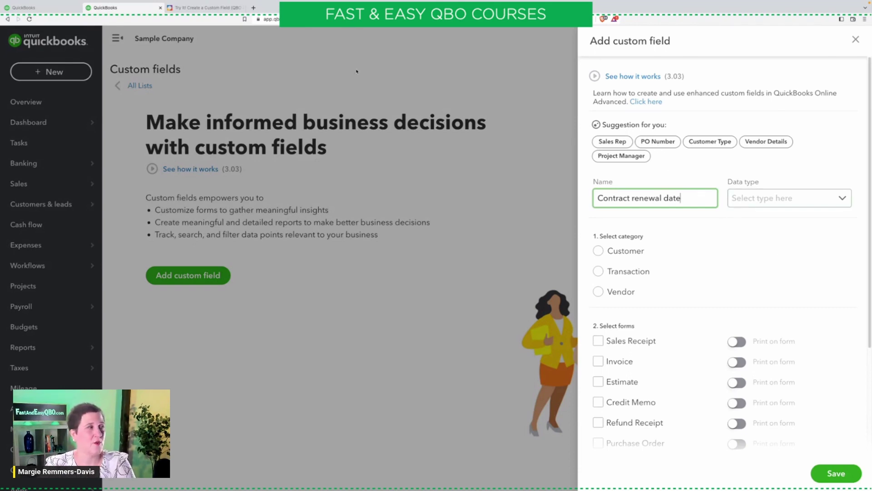
Step: Check Step 4 of the exercise and set the custom field's data type to Date
{"action": "left_click", "coordinate": [195, 8]}
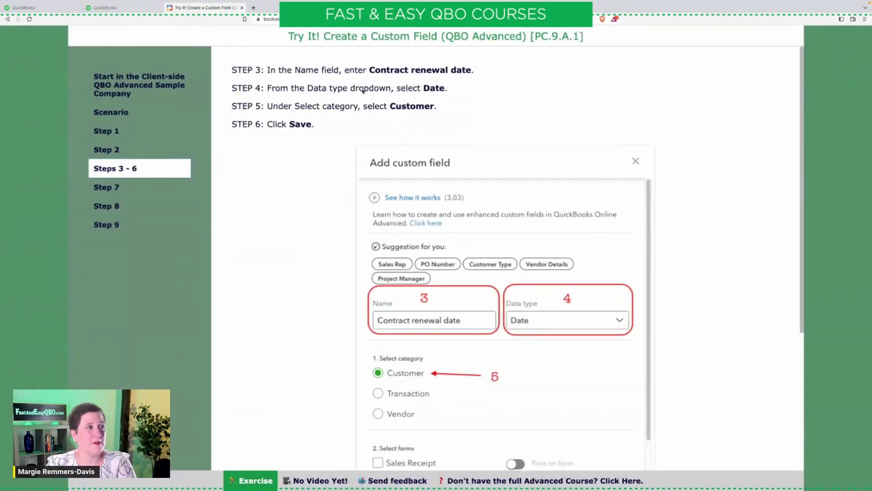
{"action": "left_click", "coordinate": [145, 13]}
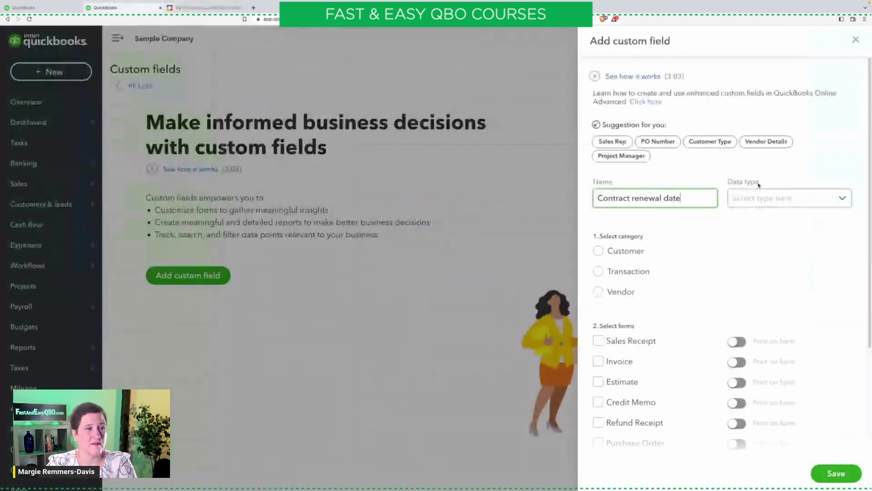
{"action": "left_click", "coordinate": [768, 202]}
{"action": "left_click", "coordinate": [771, 254]}
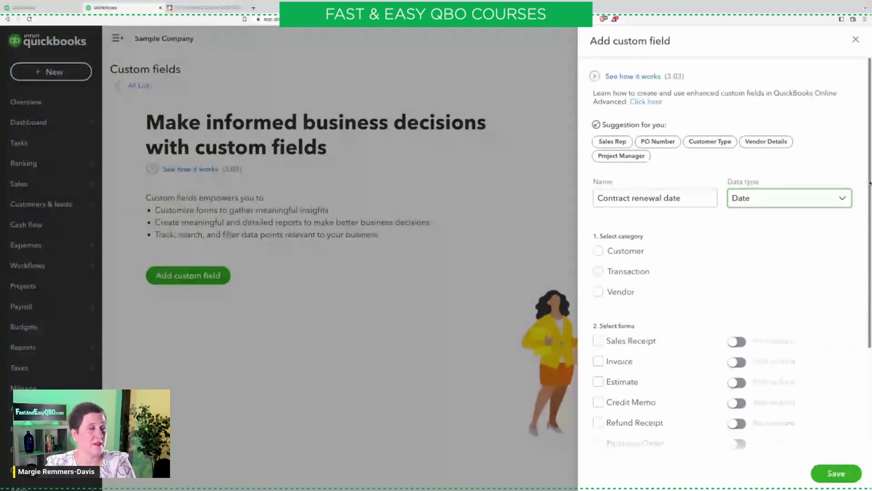
Step: Check Step 5 of the exercise and assign the custom field to the Customer category
{"action": "left_click", "coordinate": [206, 8]}
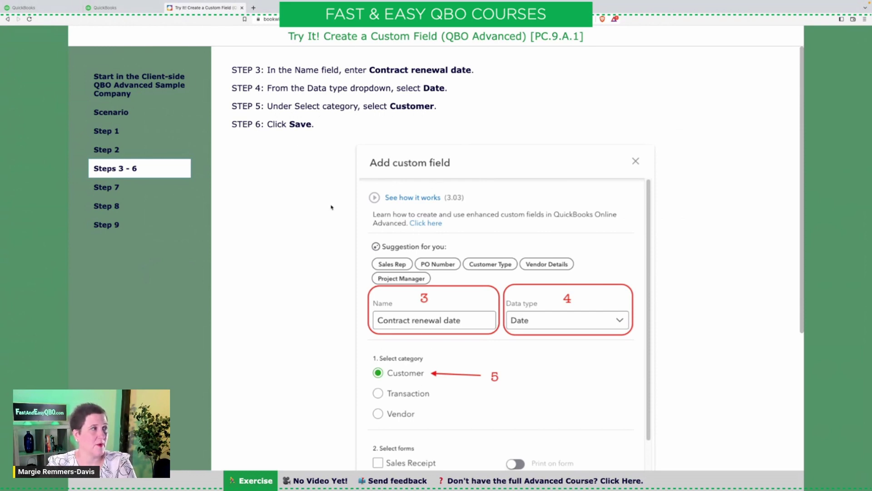
{"action": "left_click", "coordinate": [121, 7]}
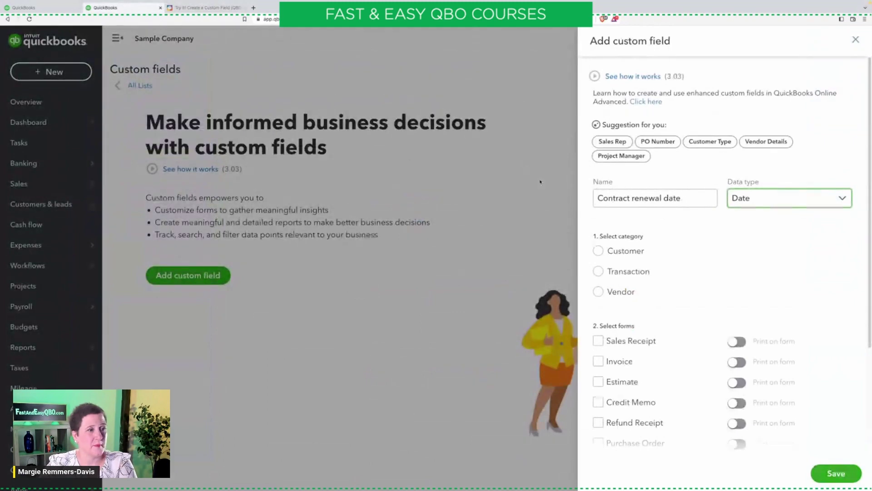
{"action": "key", "text": "Tab"}
{"action": "key", "text": "space"}
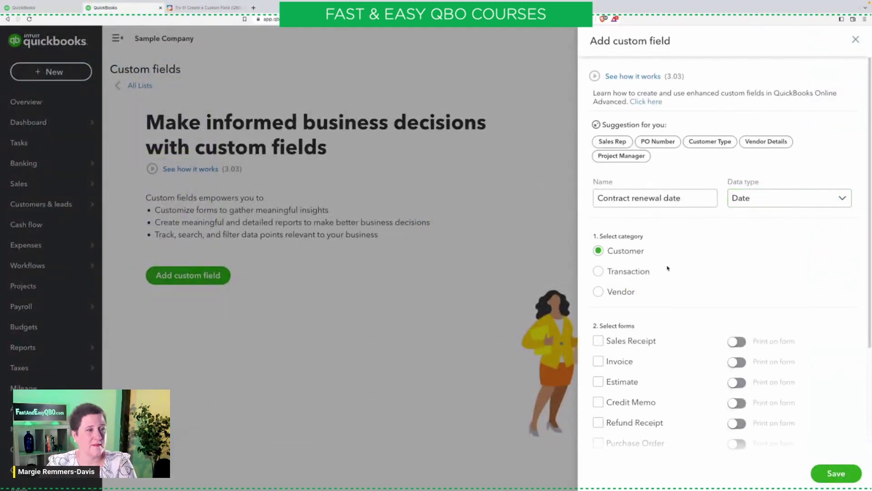
Step: Compare the custom field form with the exercise's picture and note, and save the Contract renewal date field
{"action": "mouse_move", "coordinate": [216, 1]}
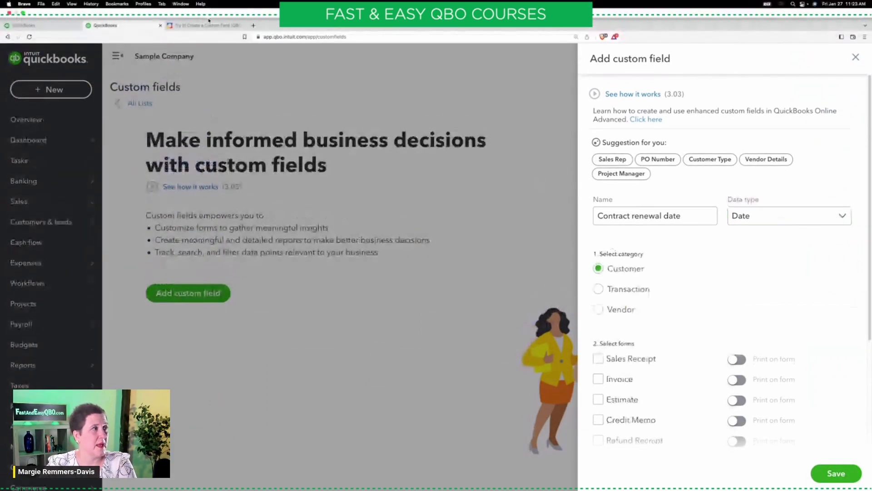
{"action": "left_click", "coordinate": [211, 26]}
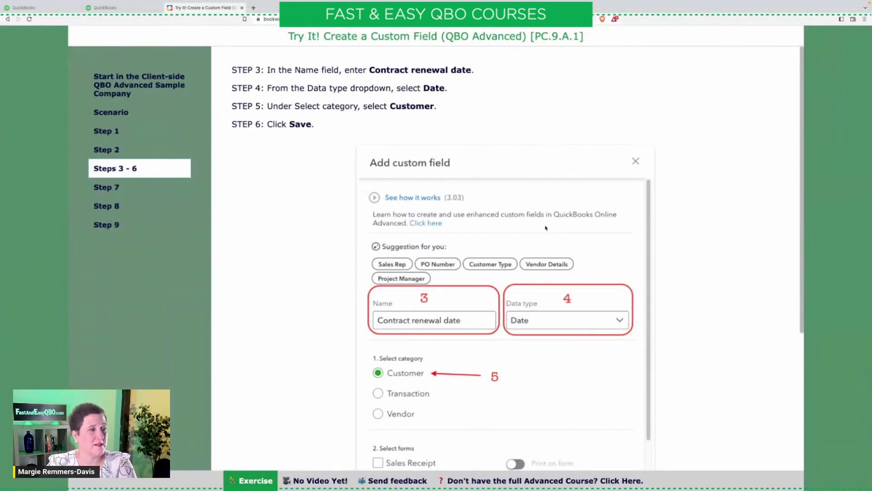
{"action": "scroll", "coordinate": [500, 282], "scroll_direction": "down", "scroll_amount": 3}
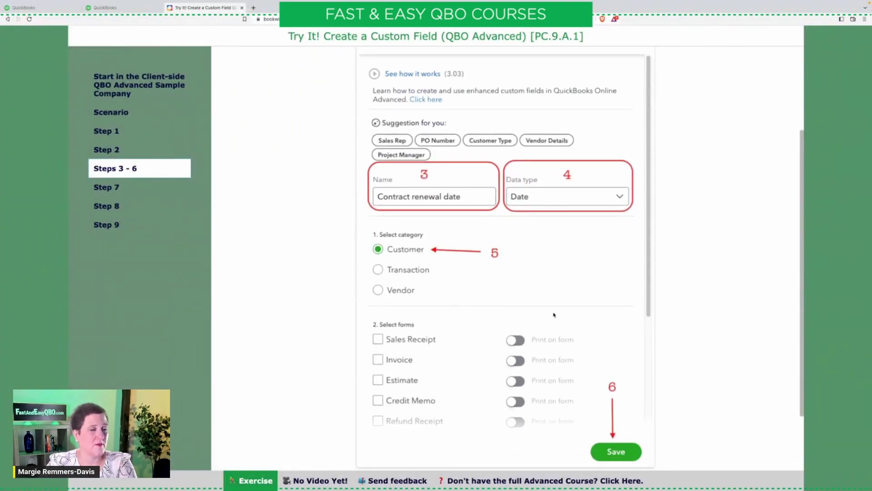
{"action": "scroll", "coordinate": [608, 311], "scroll_direction": "down", "scroll_amount": 2}
{"action": "scroll", "coordinate": [580, 287], "scroll_direction": "up", "scroll_amount": 3}
{"action": "scroll", "coordinate": [581, 286], "scroll_direction": "down", "scroll_amount": 3}
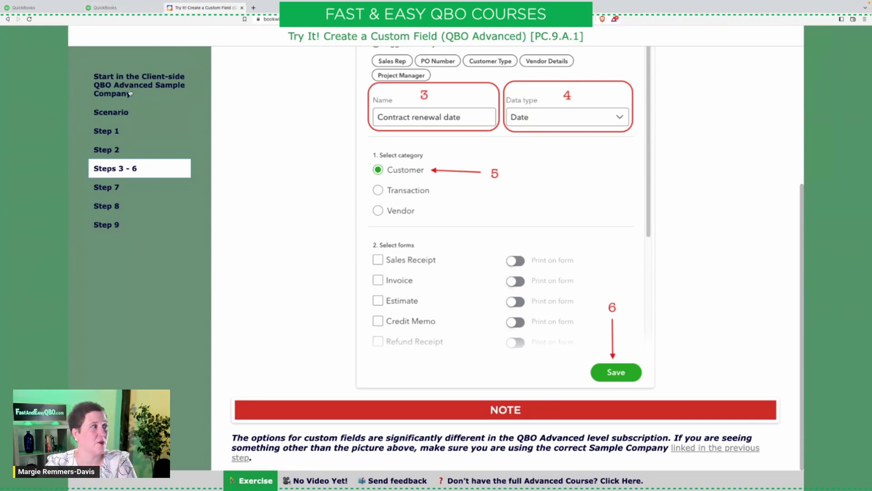
{"action": "left_click", "coordinate": [114, 8]}
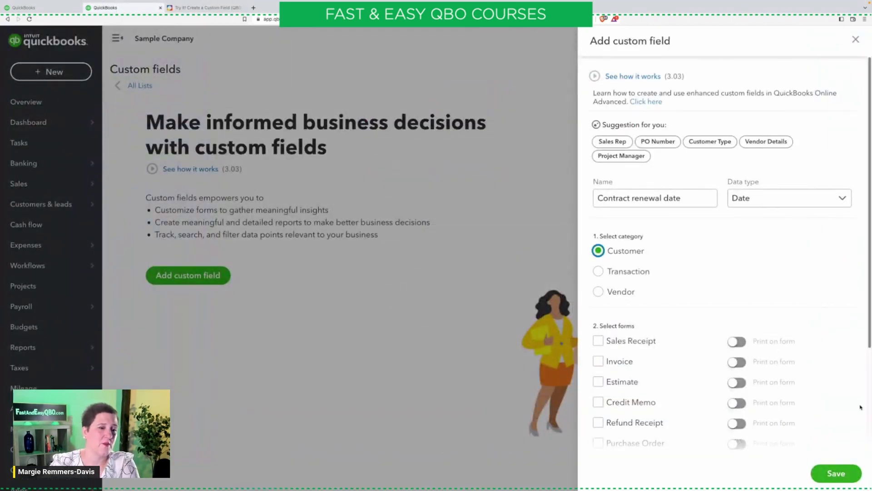
{"action": "left_click", "coordinate": [837, 474]}
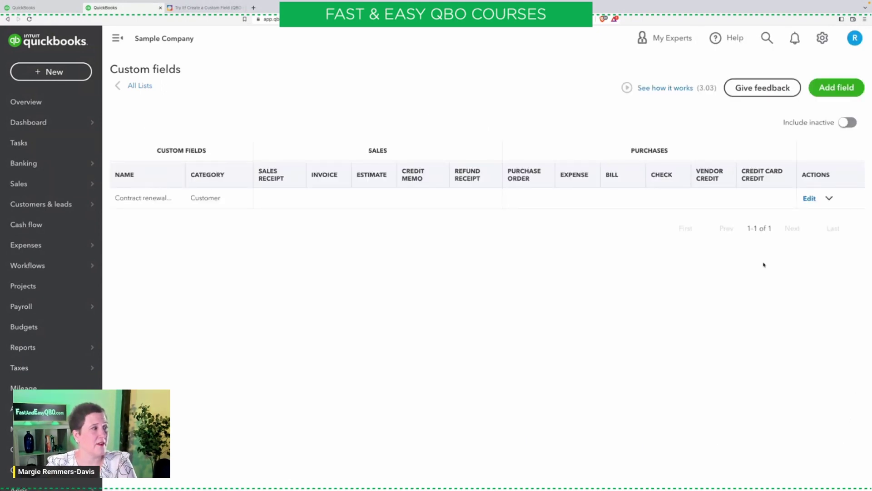
Step: Check Step 7 and the Scenario of the exercise, and open the Customers list under Sales in the sample company
{"action": "left_click", "coordinate": [217, 9]}
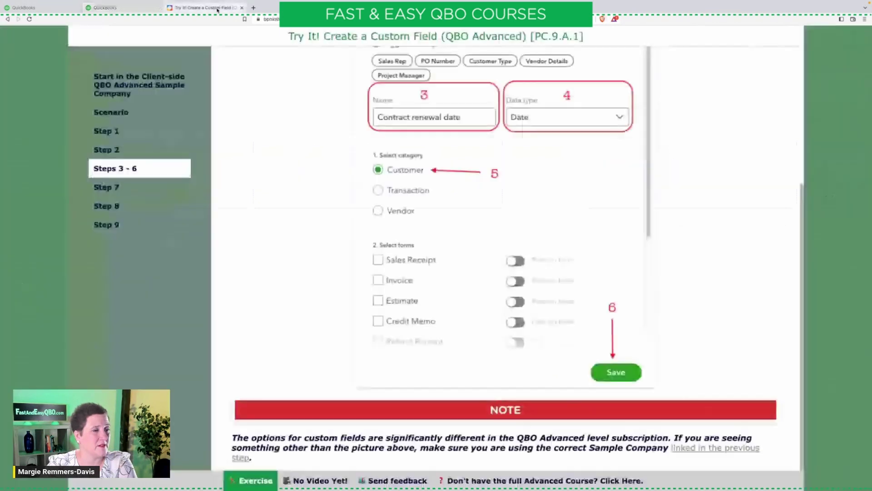
{"action": "left_click", "coordinate": [114, 188]}
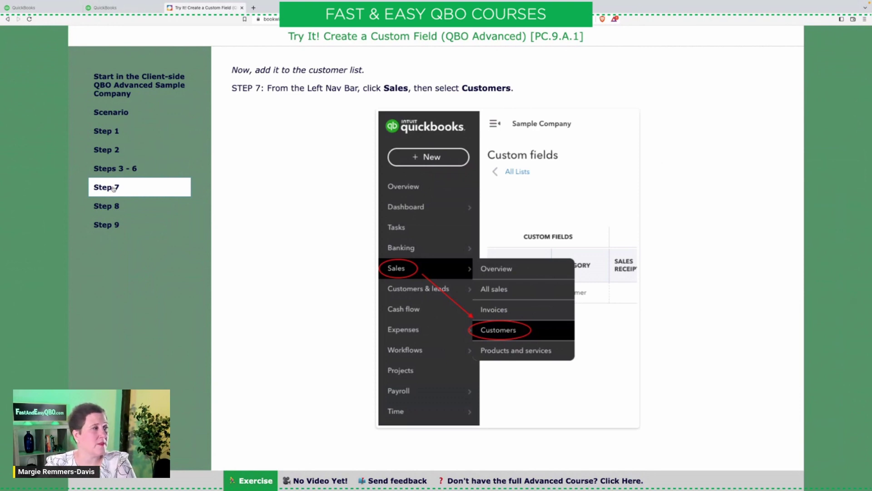
{"action": "left_click", "coordinate": [123, 113]}
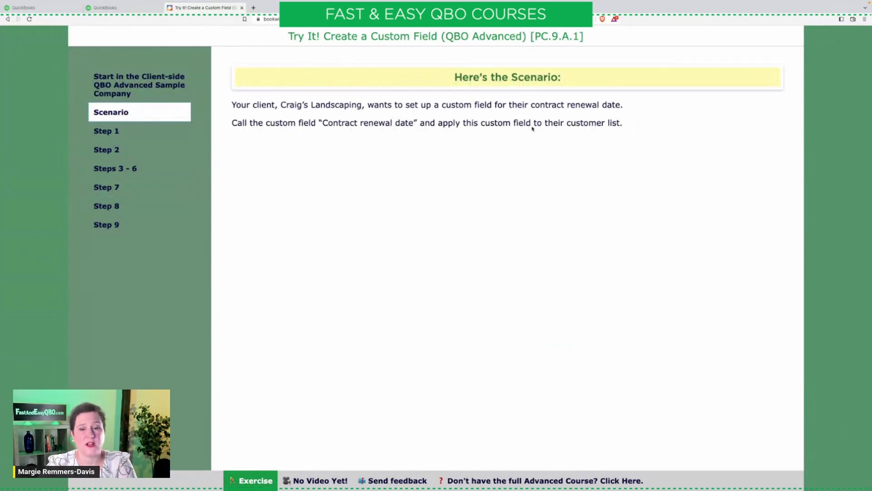
{"action": "left_click", "coordinate": [128, 9]}
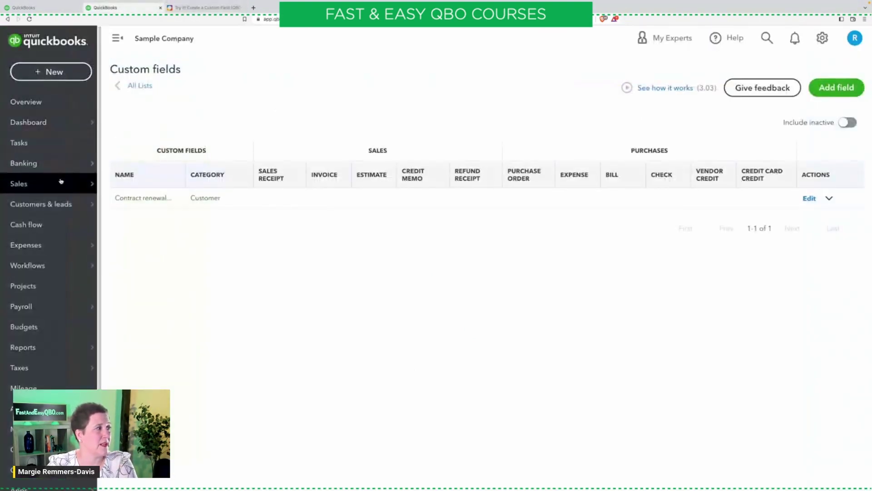
{"action": "mouse_move", "coordinate": [91, 183]}
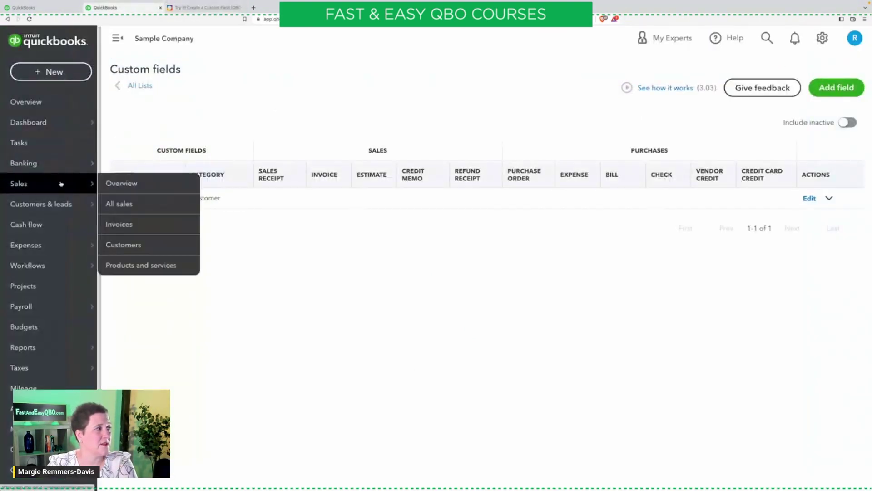
{"action": "left_click", "coordinate": [149, 246]}
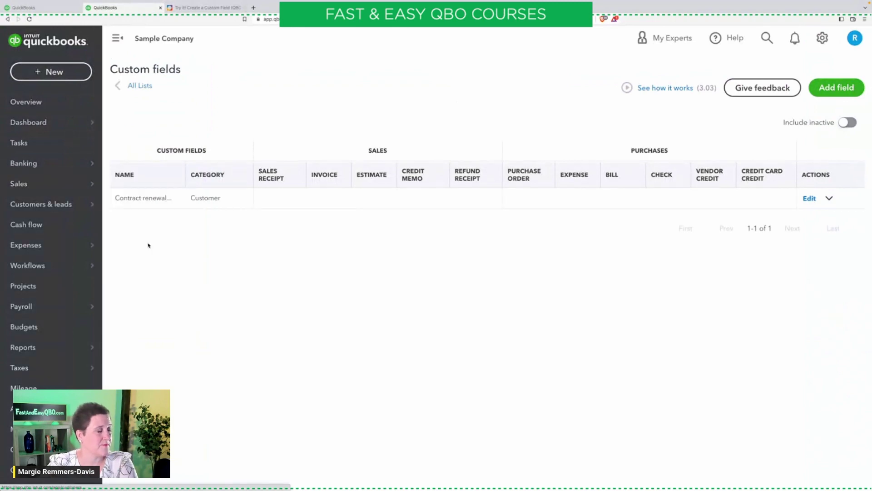
Step: Return to the exercise and read Steps 7 and 8
{"action": "left_click", "coordinate": [203, 8]}
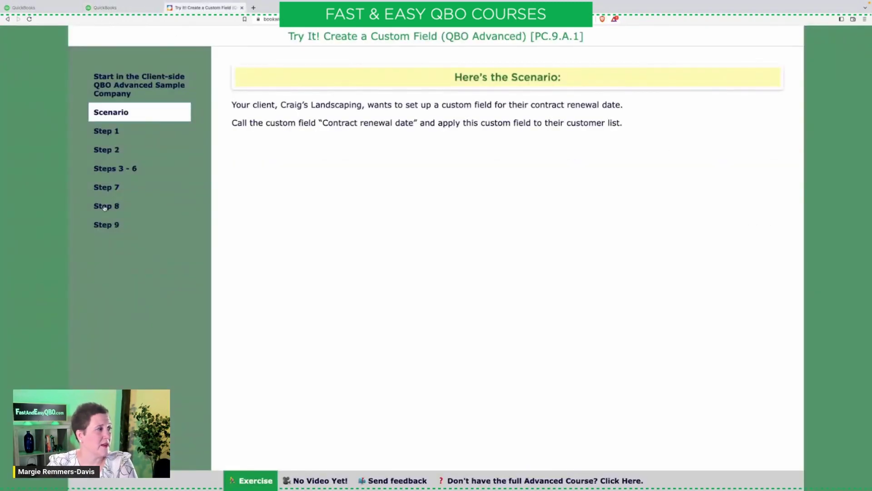
{"action": "left_click", "coordinate": [108, 191]}
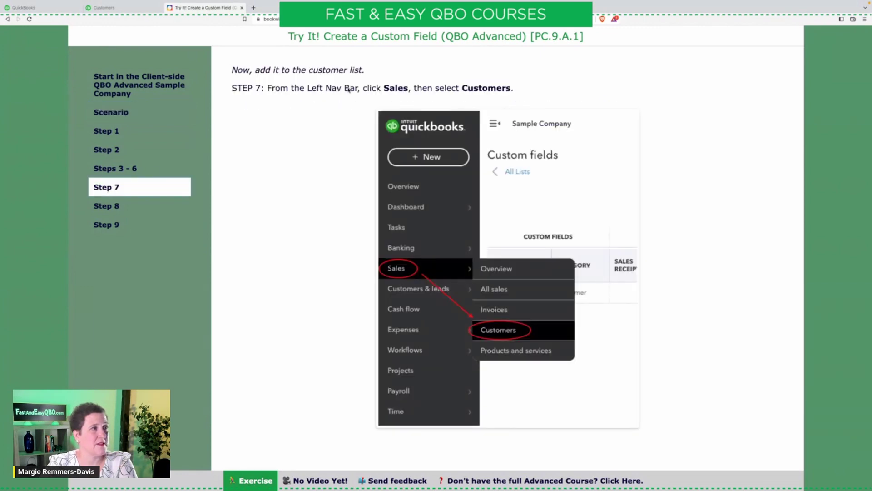
{"action": "left_click", "coordinate": [109, 206]}
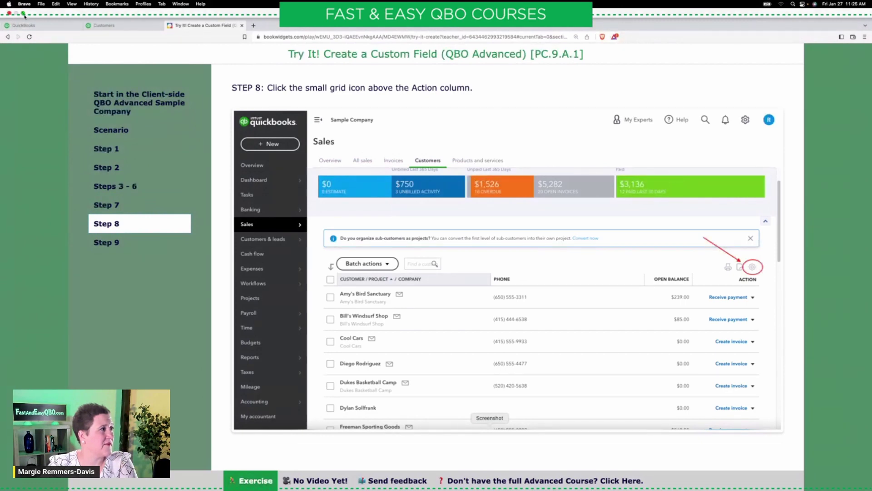
Step: Take the browser window out of full screen and enlarge it to fill most of the desktop
{"action": "mouse_move", "coordinate": [23, 14]}
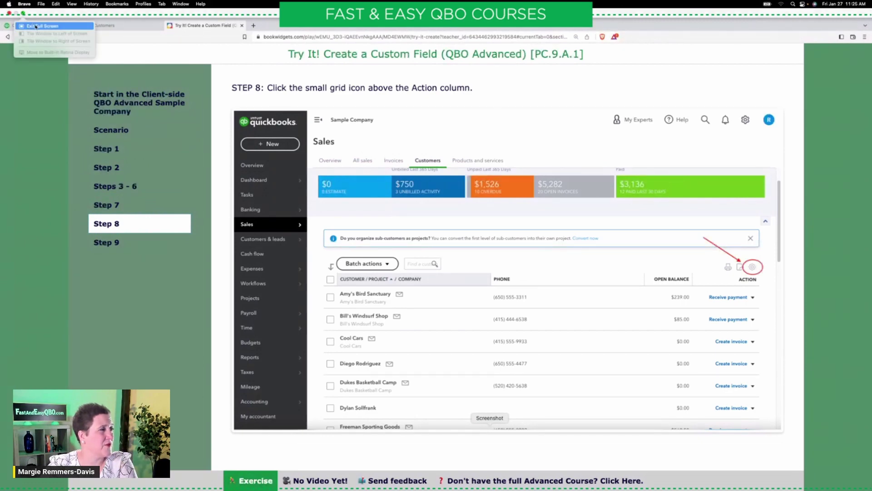
{"action": "left_click", "coordinate": [37, 26]}
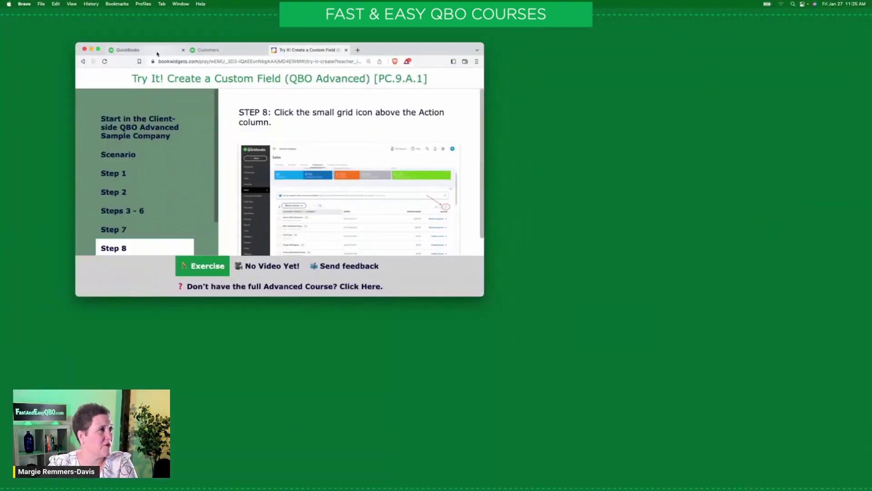
{"action": "left_click_drag", "start_coordinate": [417, 49], "coordinate": [347, 20]}
{"action": "left_click_drag", "start_coordinate": [413, 266], "coordinate": [860, 486]}
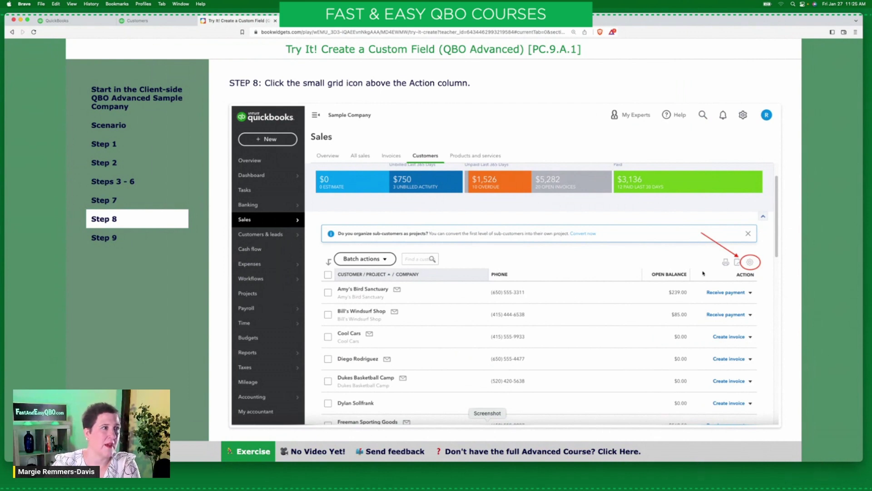
{"action": "left_click_drag", "start_coordinate": [604, 21], "coordinate": [606, 26]}
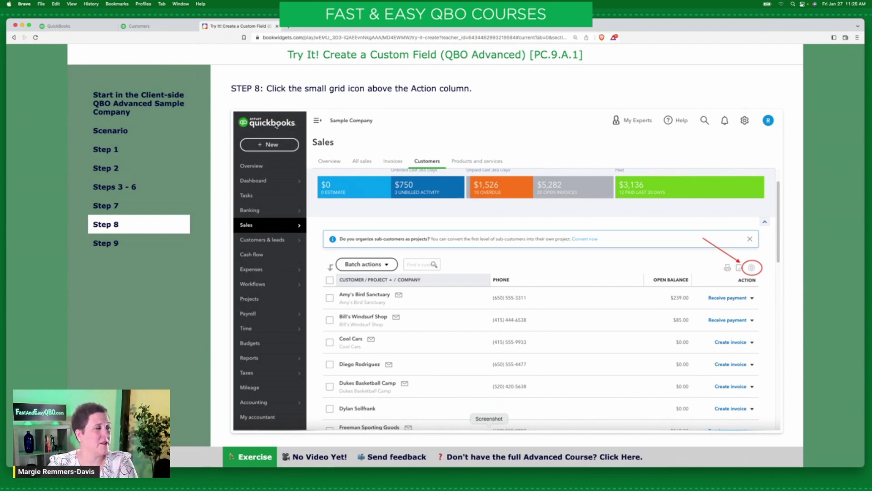
Step: Recheck Steps 7 and 8 of the exercise and add the Contract renewal date column to the customer list
{"action": "left_click", "coordinate": [103, 209]}
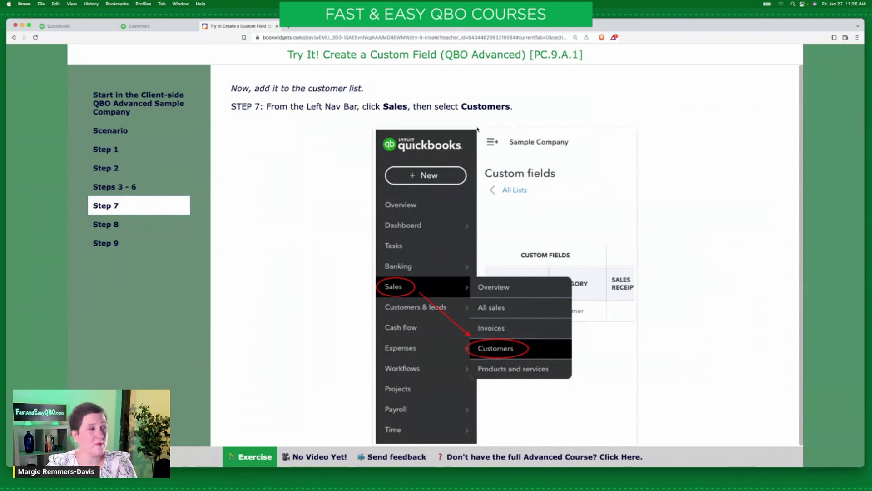
{"action": "left_click", "coordinate": [120, 226]}
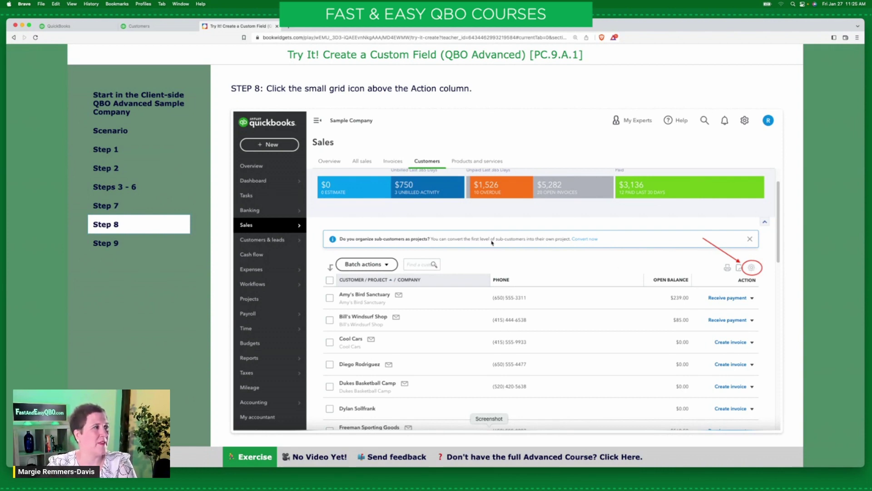
{"action": "left_click", "coordinate": [168, 27]}
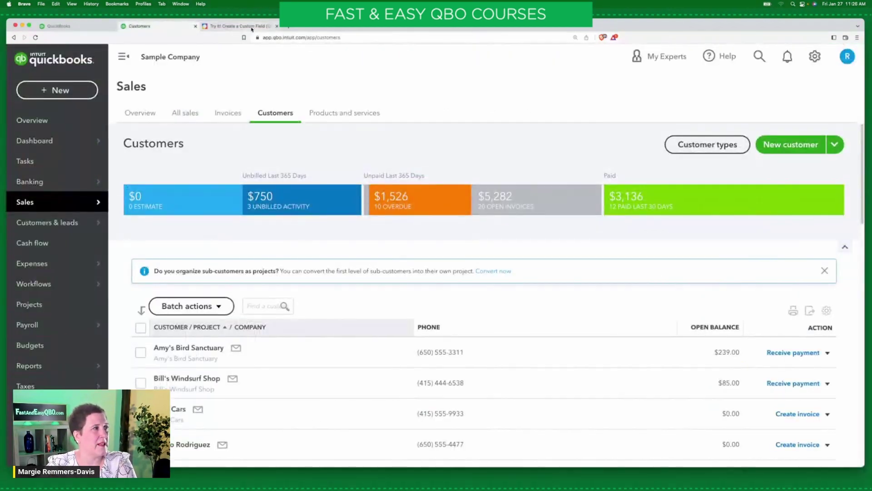
{"action": "left_click", "coordinate": [238, 27]}
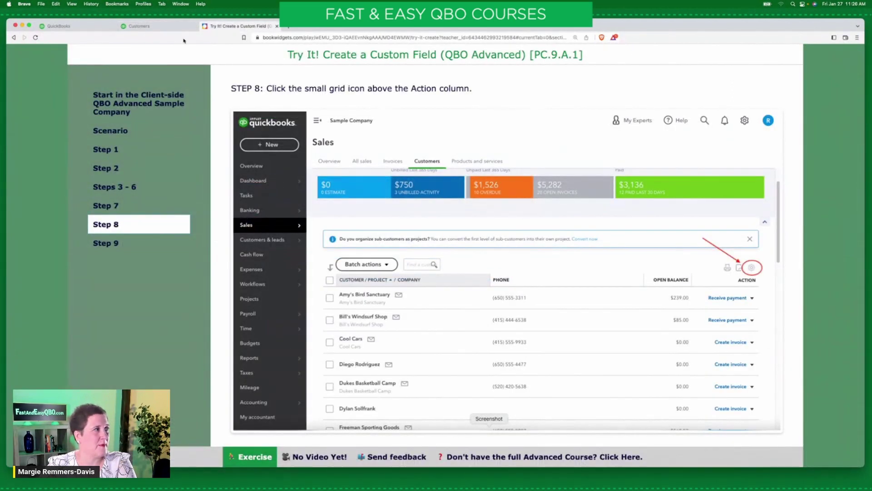
{"action": "left_click", "coordinate": [160, 26]}
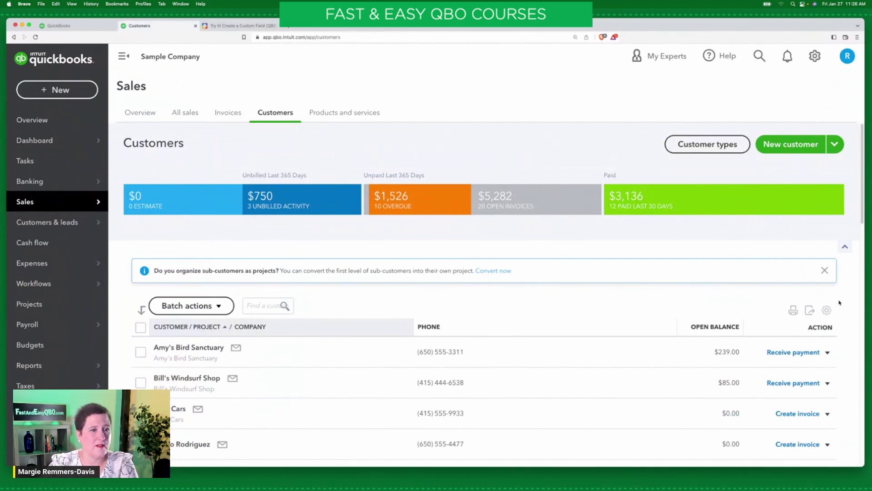
{"action": "left_click", "coordinate": [827, 311]}
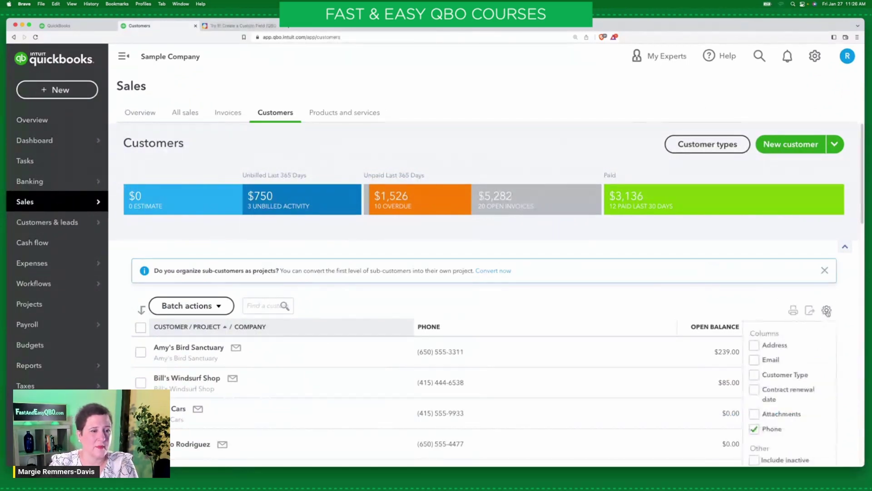
{"action": "left_click", "coordinate": [756, 392]}
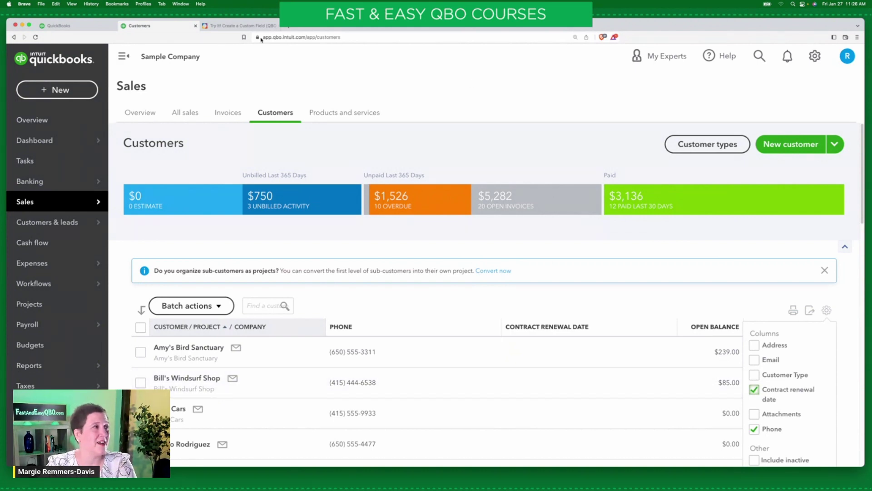
Step: Read Step 9 of the exercise and close the customer list's column settings
{"action": "left_click", "coordinate": [238, 27]}
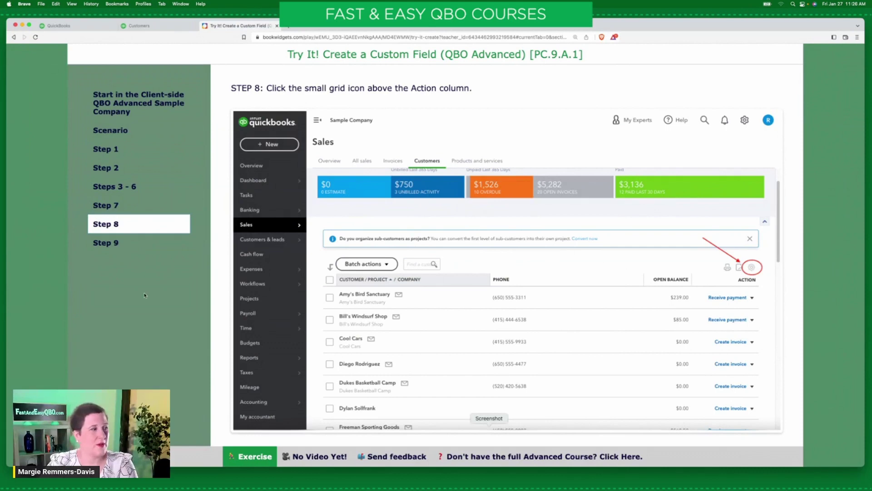
{"action": "left_click", "coordinate": [108, 246]}
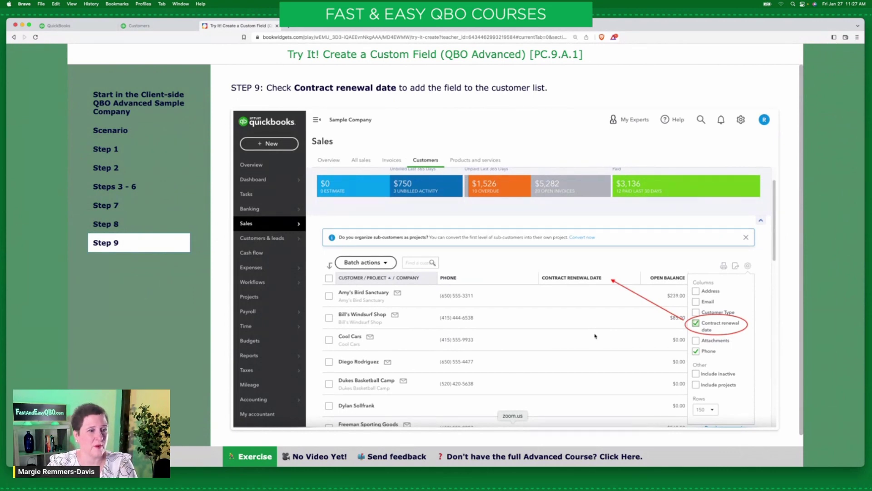
{"action": "scroll", "coordinate": [603, 281], "scroll_direction": "down", "scroll_amount": 1}
{"action": "left_click", "coordinate": [161, 25]}
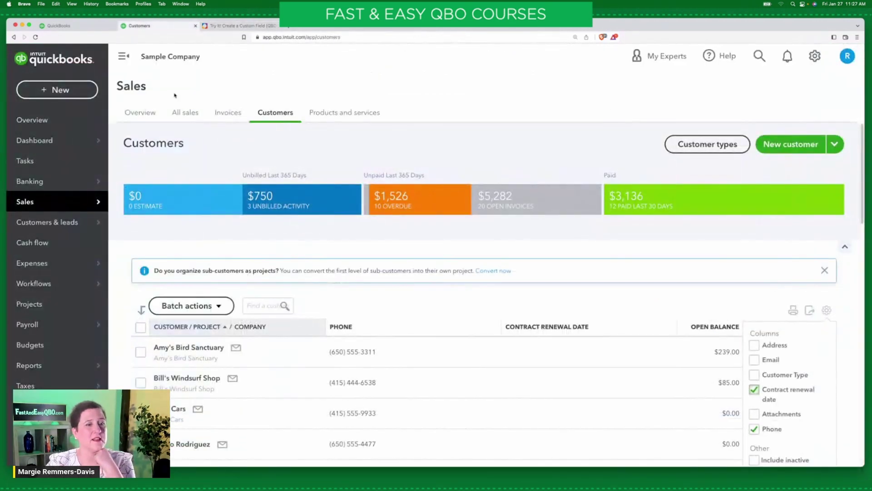
{"action": "left_click", "coordinate": [842, 304]}
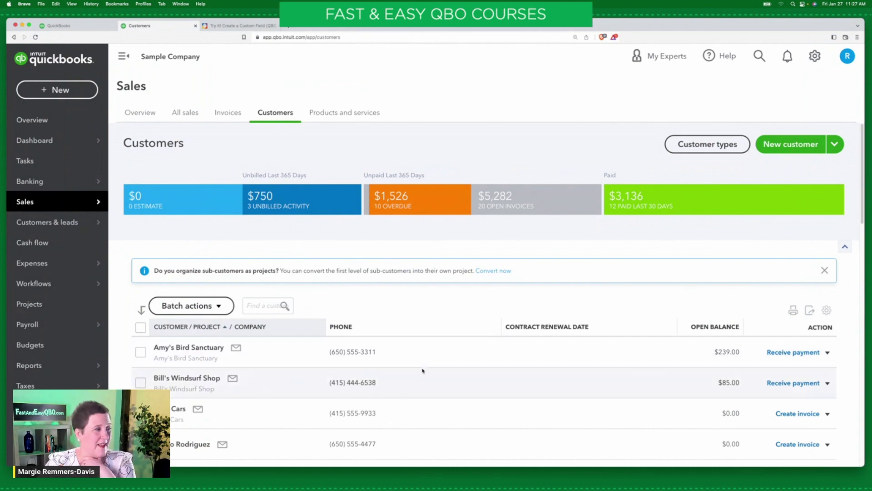
Step: Open the Amy's Bird Sanctuary customer record for editing and go to its custom fields
{"action": "left_click", "coordinate": [192, 350]}
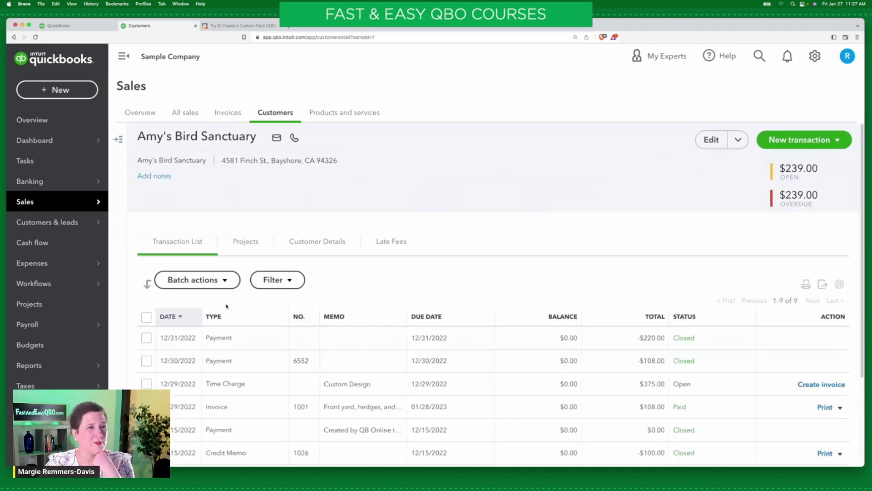
{"action": "left_click", "coordinate": [711, 138]}
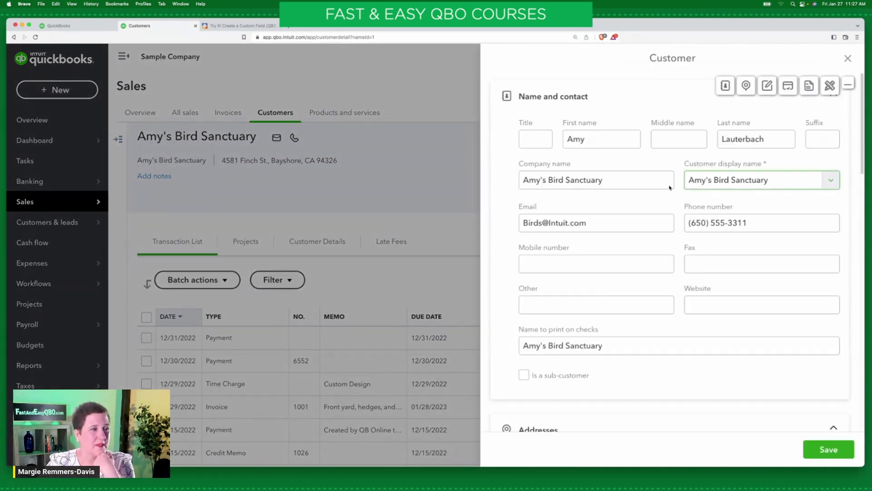
{"action": "scroll", "coordinate": [654, 254], "scroll_direction": "down", "scroll_amount": 3}
{"action": "scroll", "coordinate": [651, 276], "scroll_direction": "down", "scroll_amount": 6}
{"action": "scroll", "coordinate": [652, 275], "scroll_direction": "down", "scroll_amount": 3}
{"action": "scroll", "coordinate": [650, 274], "scroll_direction": "down", "scroll_amount": 4}
{"action": "scroll", "coordinate": [650, 274], "scroll_direction": "down", "scroll_amount": 2}
{"action": "scroll", "coordinate": [650, 274], "scroll_direction": "down", "scroll_amount": 3}
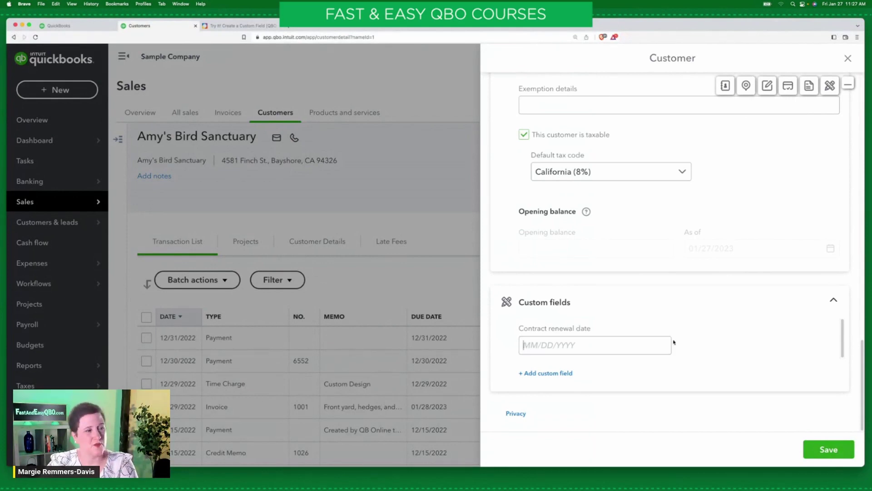
{"action": "type", "text": "12312023"}
{"action": "key", "text": "super+a"}
{"action": "key", "text": "BackSpace"}
Step: Save Amy's Bird Sanctuary with a Contract renewal date of 12/31/2023 and return to the customer list
{"action": "left_click", "coordinate": [563, 345]}
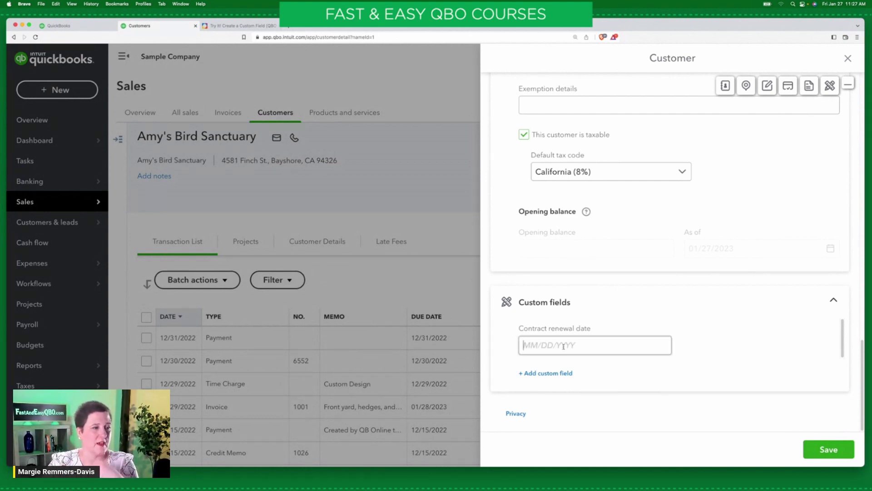
{"action": "type", "text": "12"}
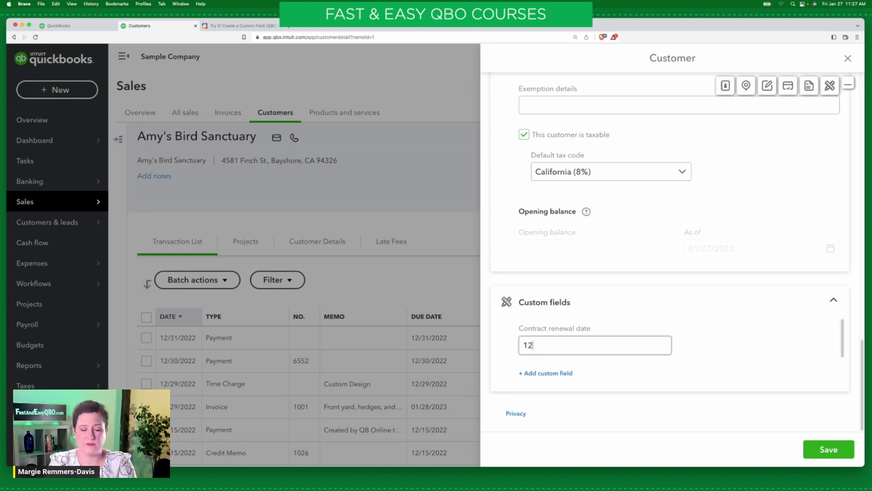
{"action": "type", "text": "/31'/2023"}
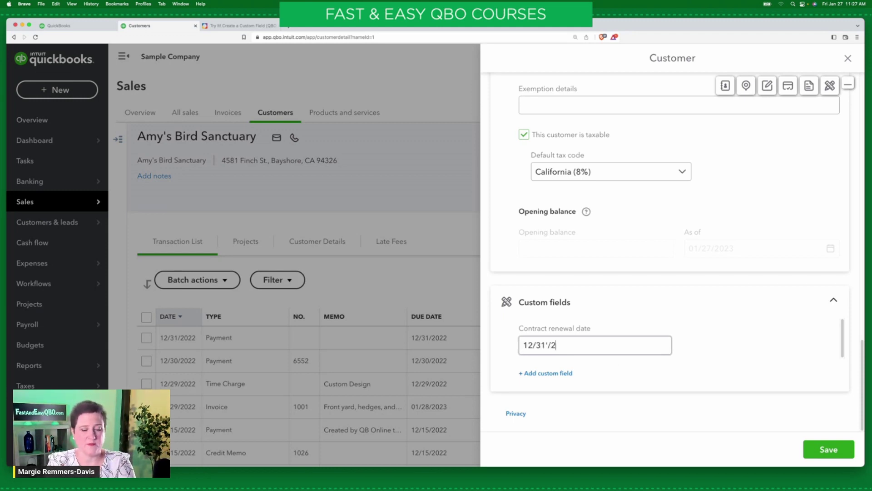
{"action": "left_click", "coordinate": [545, 344]}
{"action": "key", "text": "BackSpace"}
{"action": "left_click", "coordinate": [636, 323]}
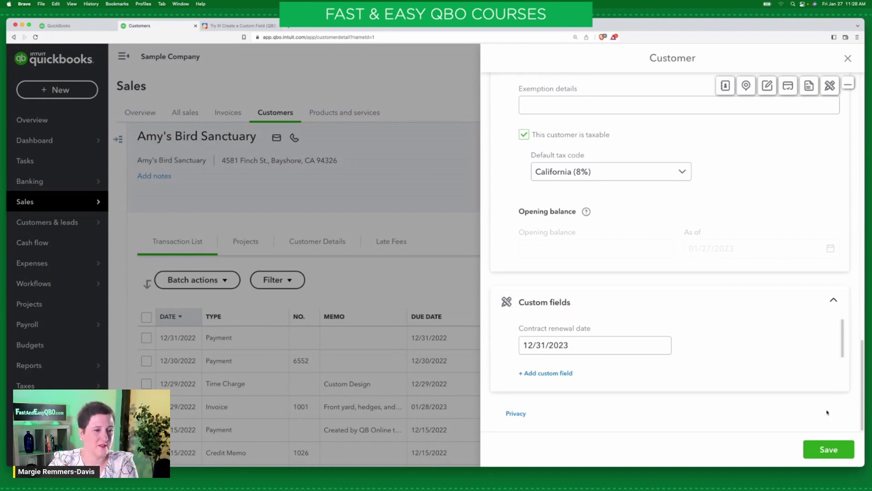
{"action": "left_click", "coordinate": [828, 449]}
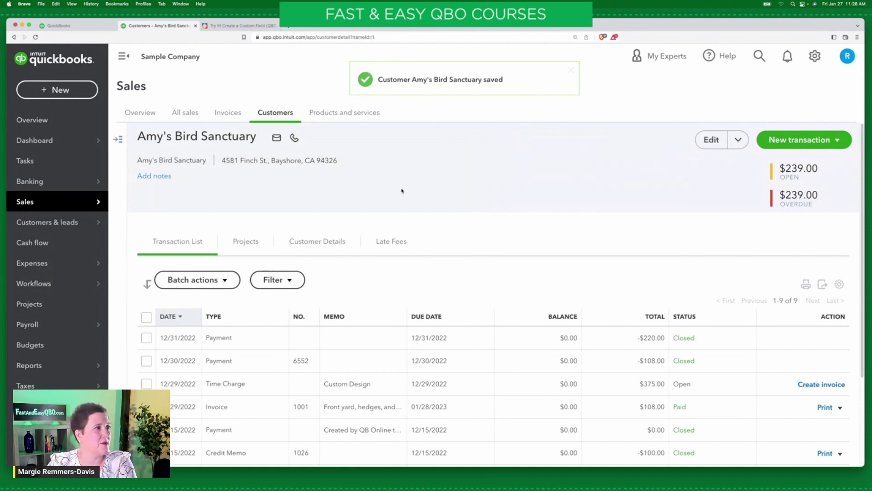
{"action": "left_click", "coordinate": [280, 115]}
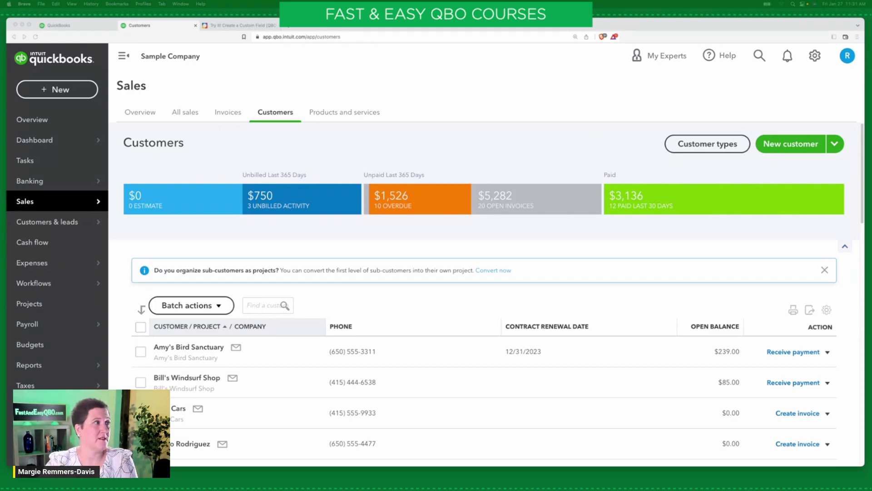
Step: Open the copied link to the Create a Custom Performance Center Report exercise in a new browser tab
{"action": "left_click", "coordinate": [437, 30]}
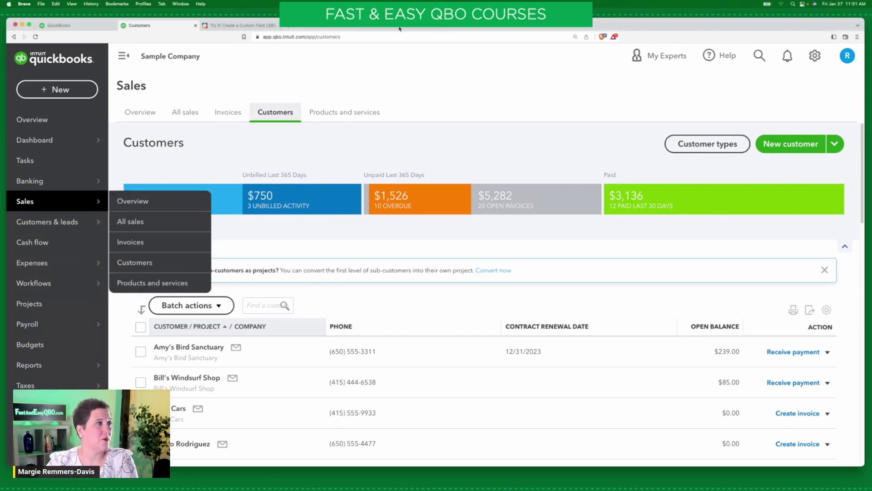
{"action": "left_click", "coordinate": [287, 26]}
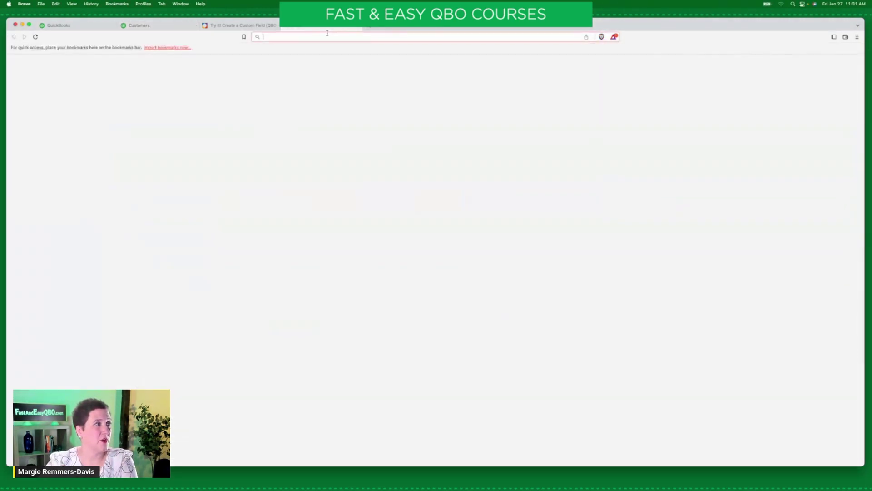
{"action": "key", "text": "super+v"}
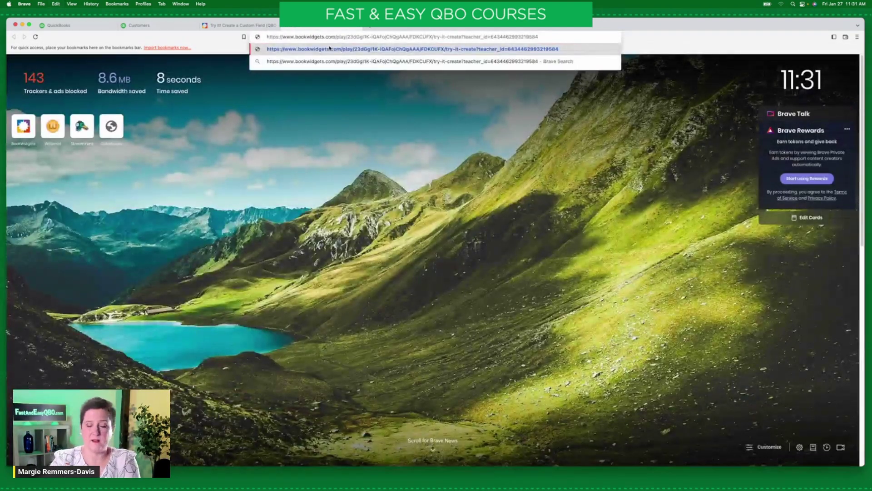
{"action": "key", "text": "Return"}
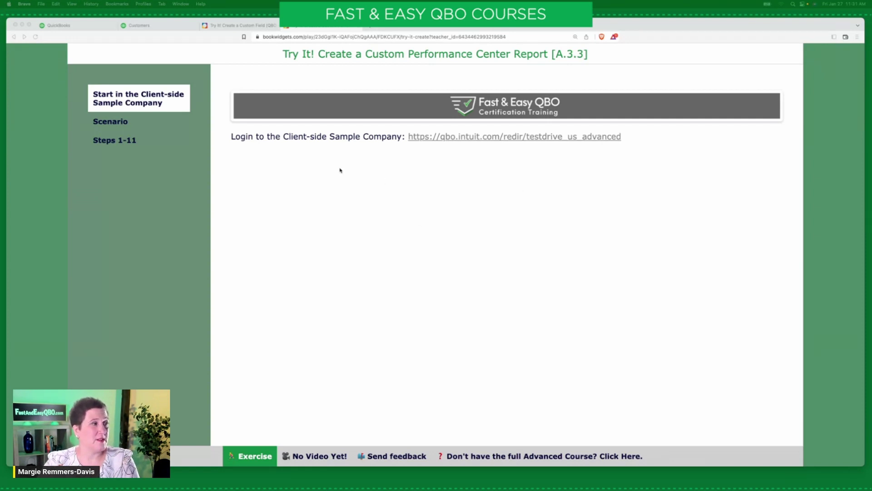
{"action": "left_click", "coordinate": [451, 171]}
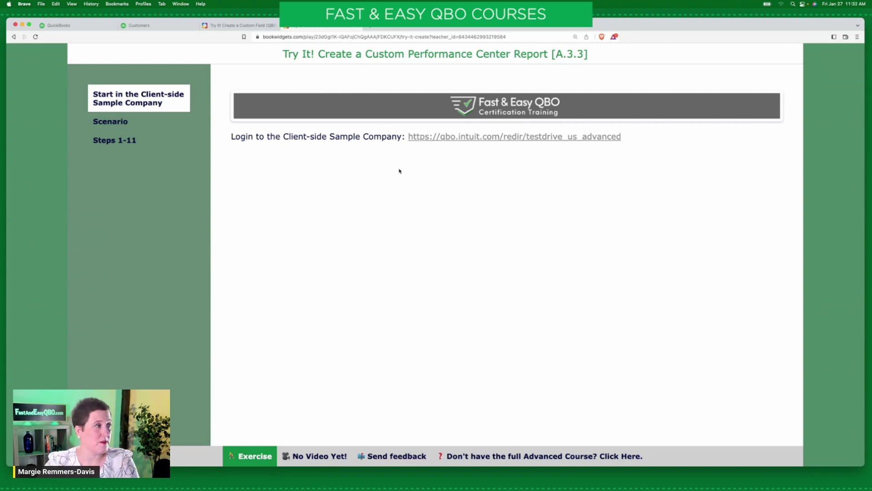
Step: Read the exercise's start page, Scenario and Steps 1-11, and examine the sample Top Design Revenue chart
{"action": "left_click", "coordinate": [136, 127]}
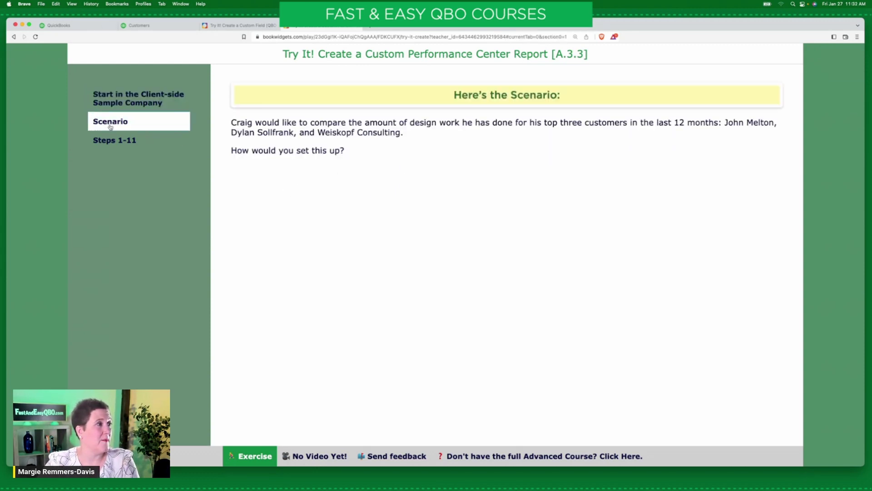
{"action": "left_click", "coordinate": [123, 107]}
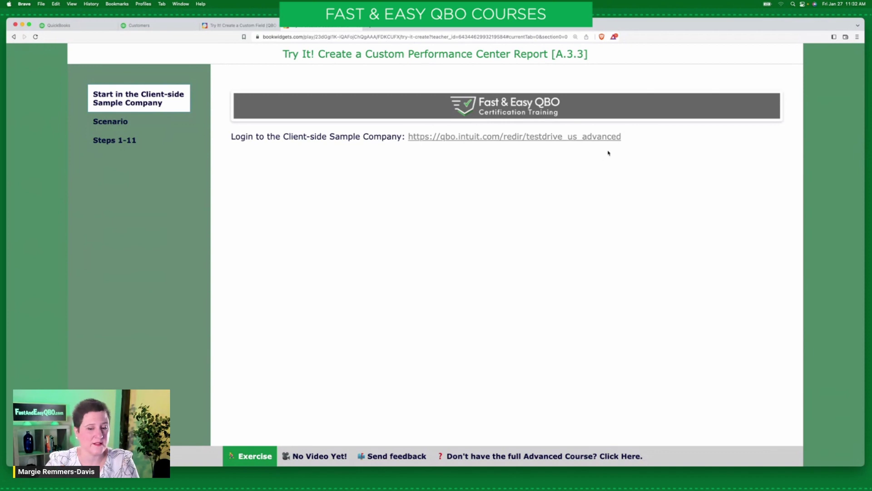
{"action": "left_click", "coordinate": [122, 127]}
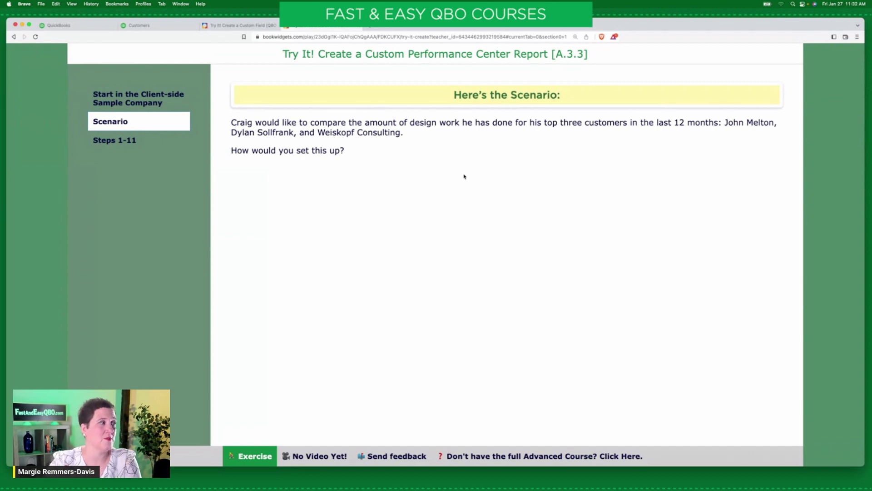
{"action": "left_click", "coordinate": [122, 140]}
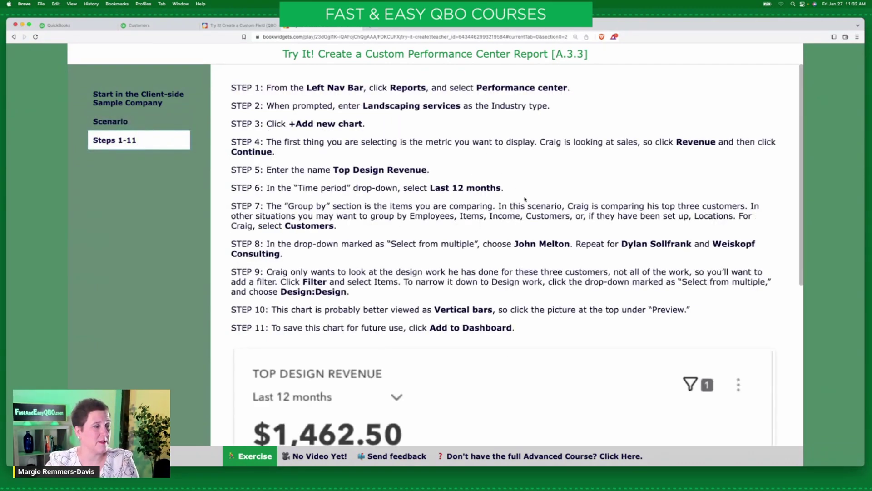
{"action": "scroll", "coordinate": [517, 227], "scroll_direction": "down", "scroll_amount": 5}
{"action": "scroll", "coordinate": [527, 199], "scroll_direction": "up", "scroll_amount": 5}
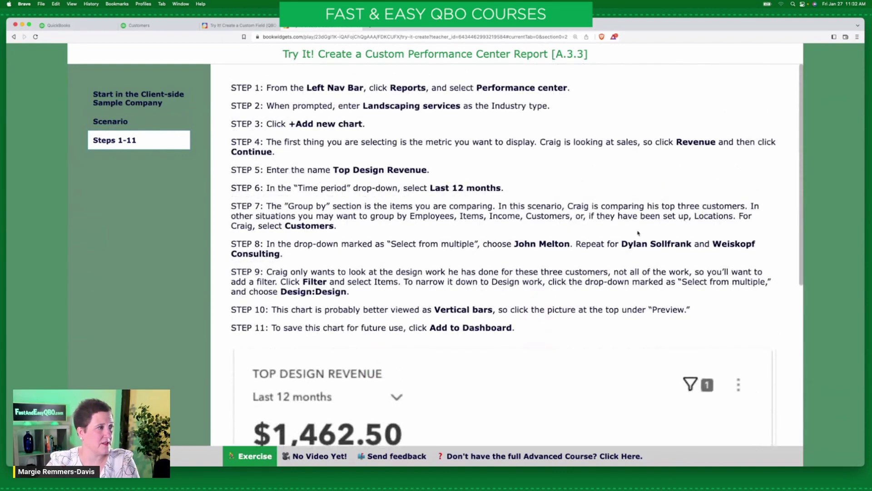
{"action": "scroll", "coordinate": [638, 245], "scroll_direction": "down", "scroll_amount": 6}
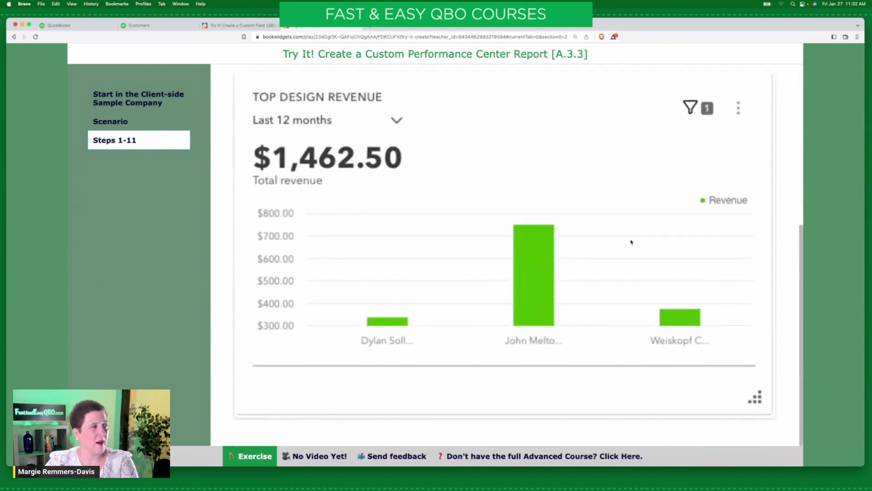
{"action": "scroll", "coordinate": [616, 196], "scroll_direction": "up", "scroll_amount": 6}
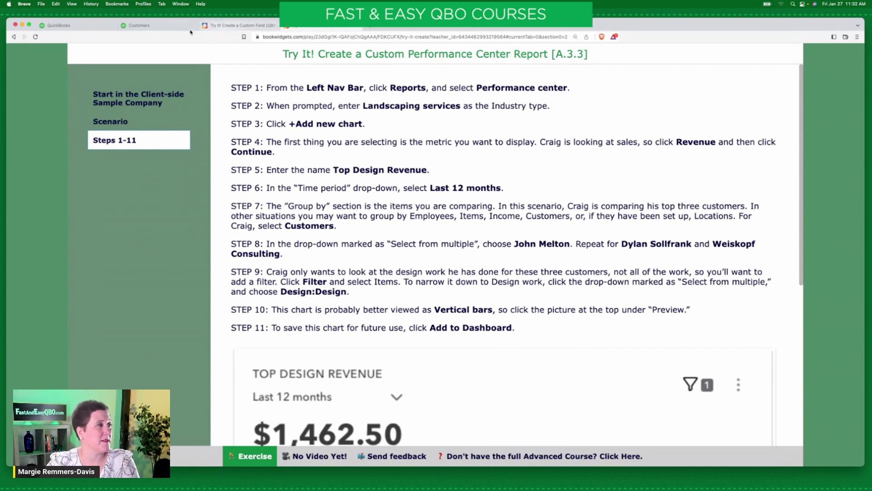
Step: Return to the QuickBooks sample company and open the Performance center under Reports
{"action": "left_click", "coordinate": [154, 25]}
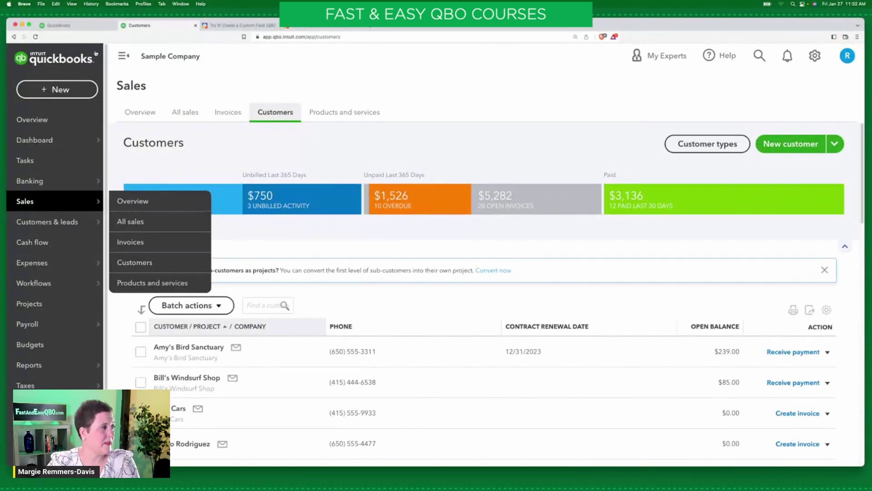
{"action": "mouse_move", "coordinate": [33, 366]}
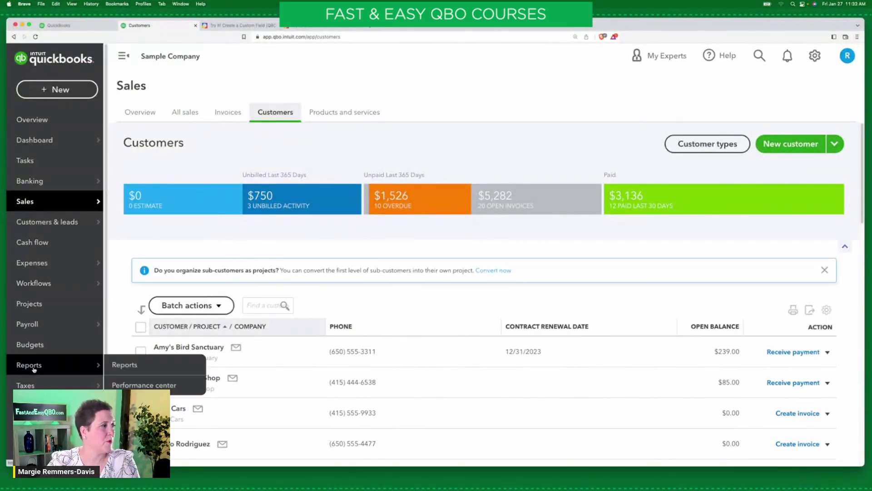
{"action": "left_click", "coordinate": [144, 385]}
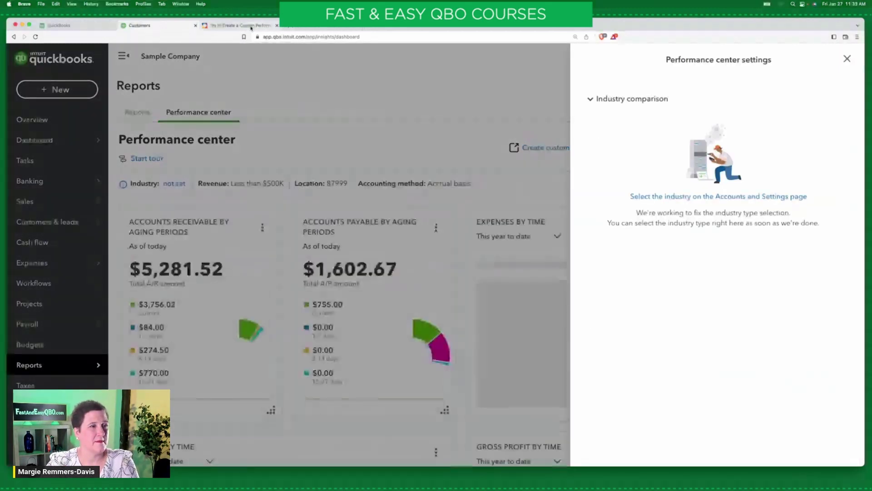
Step: Recheck the exercise's industry type instruction, examine the Industry comparison section and close the Performance center settings
{"action": "left_click", "coordinate": [251, 27]}
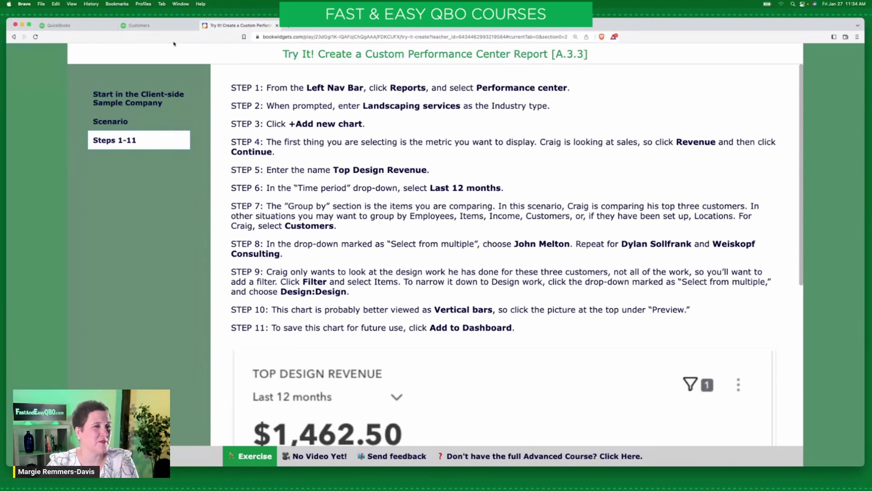
{"action": "left_click", "coordinate": [150, 26]}
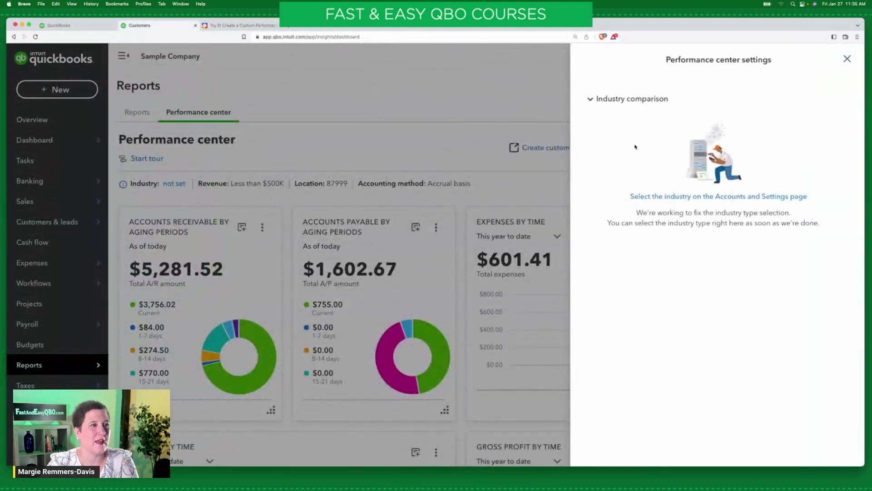
{"action": "left_click", "coordinate": [590, 99]}
{"action": "left_click", "coordinate": [590, 99]}
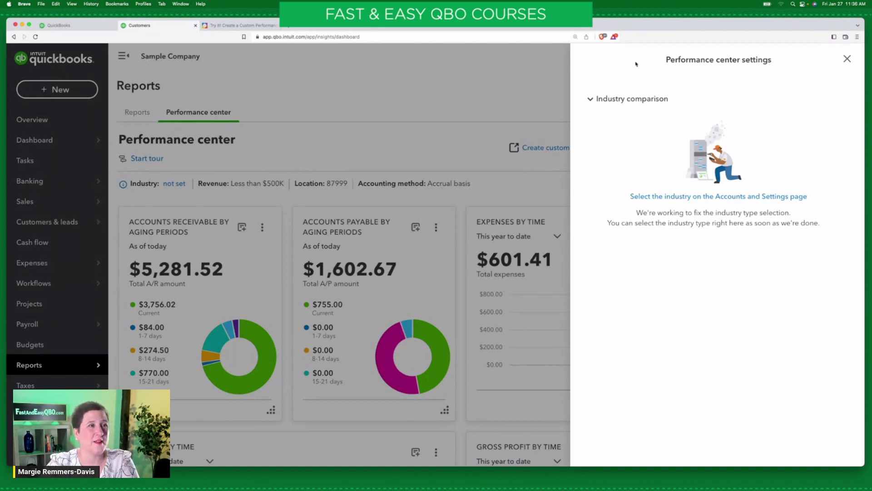
{"action": "left_click", "coordinate": [847, 59]}
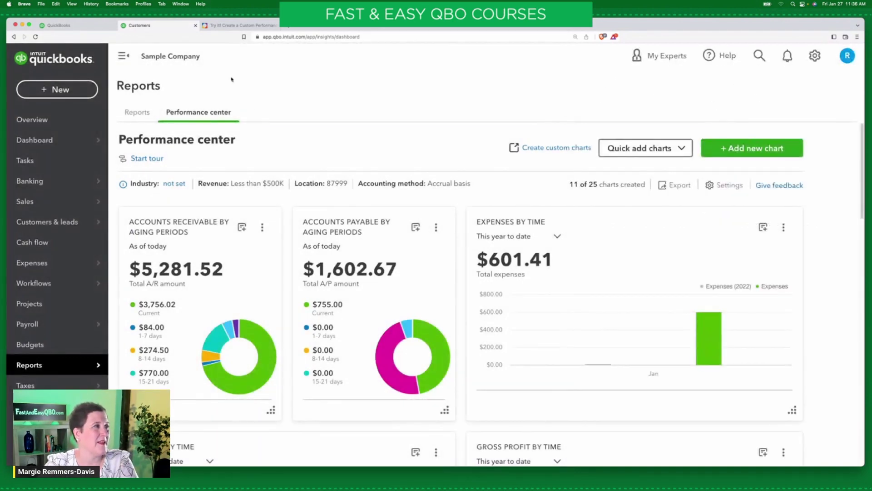
Step: Reread the exercise's Scenario and Steps 1-11, and start adding a new chart in the Performance center
{"action": "left_click", "coordinate": [245, 26]}
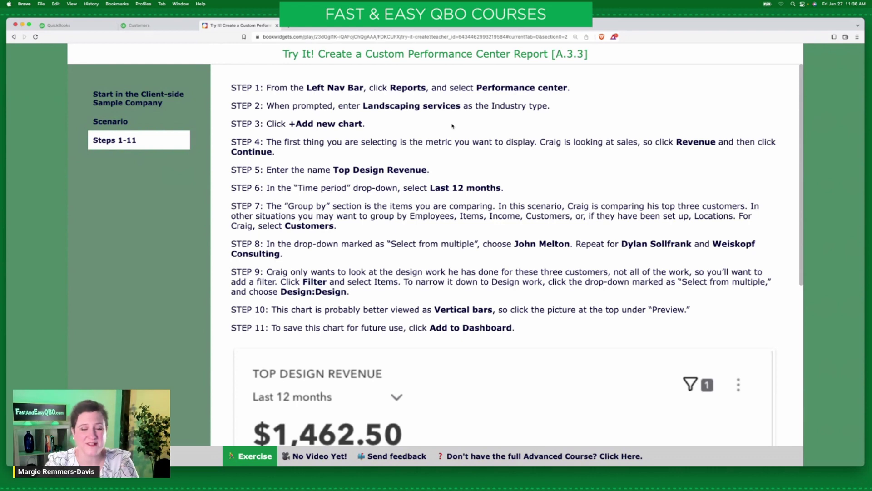
{"action": "left_click", "coordinate": [119, 126]}
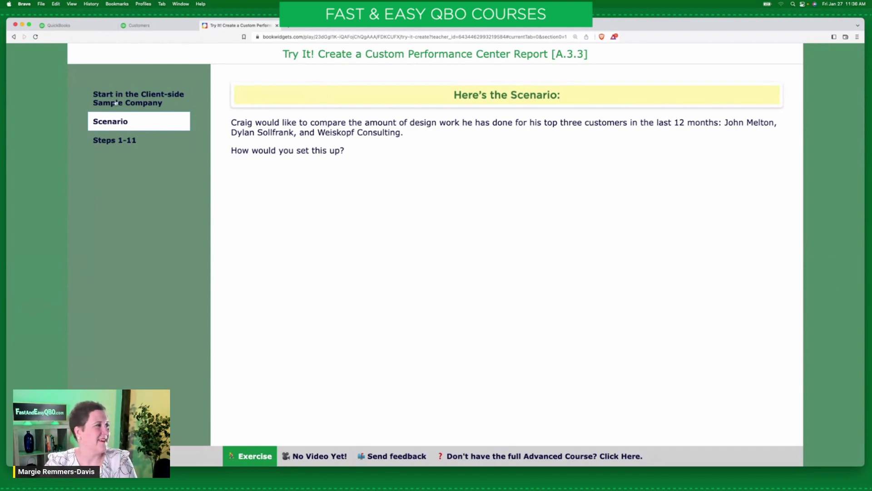
{"action": "left_click", "coordinate": [125, 142]}
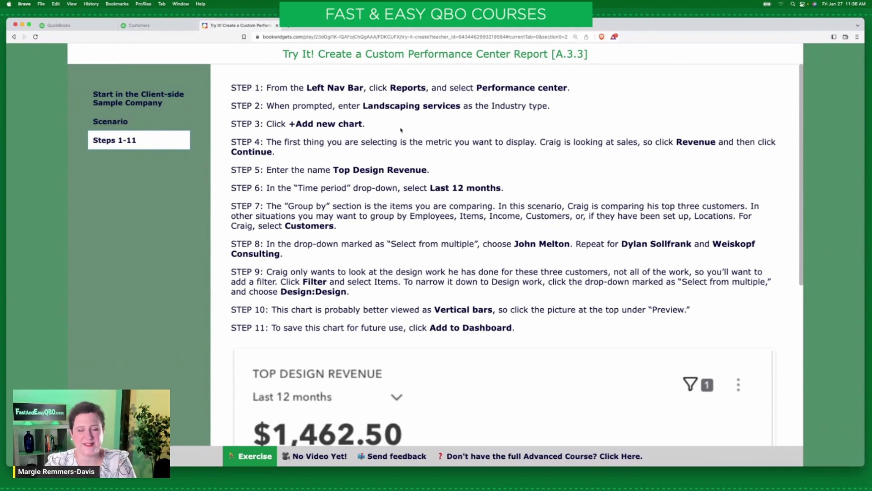
{"action": "left_click", "coordinate": [157, 26]}
{"action": "left_click", "coordinate": [748, 148]}
Step: Check Step 4 of the exercise, choose Revenue as the metric to track and continue to the chart setup
{"action": "left_click", "coordinate": [257, 26]}
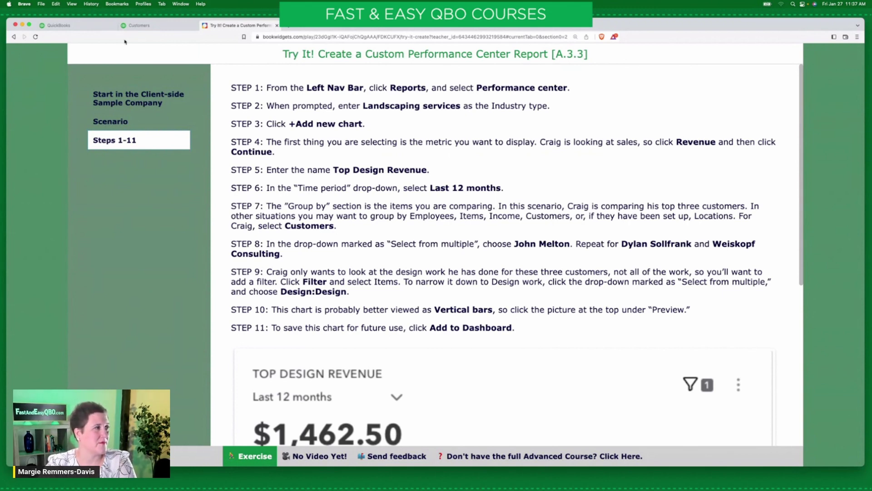
{"action": "left_click", "coordinate": [159, 26]}
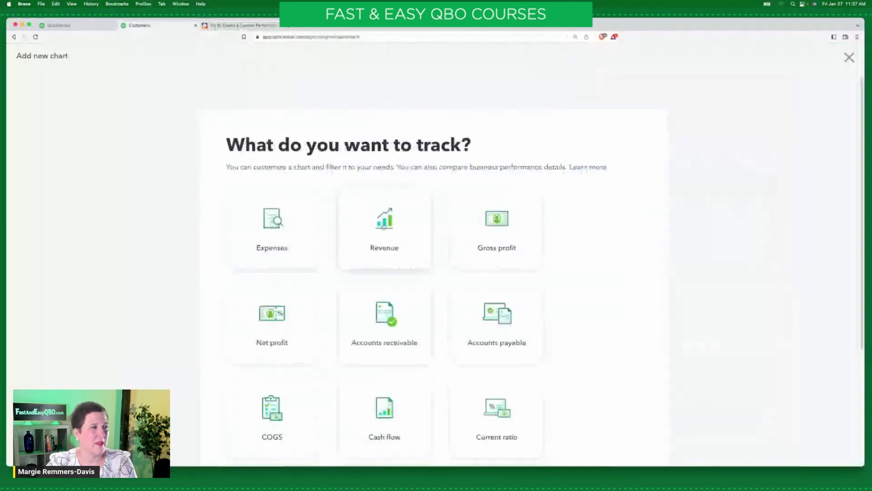
{"action": "left_click", "coordinate": [383, 222]}
{"action": "scroll", "coordinate": [549, 259], "scroll_direction": "down", "scroll_amount": 3}
{"action": "left_click", "coordinate": [639, 432]}
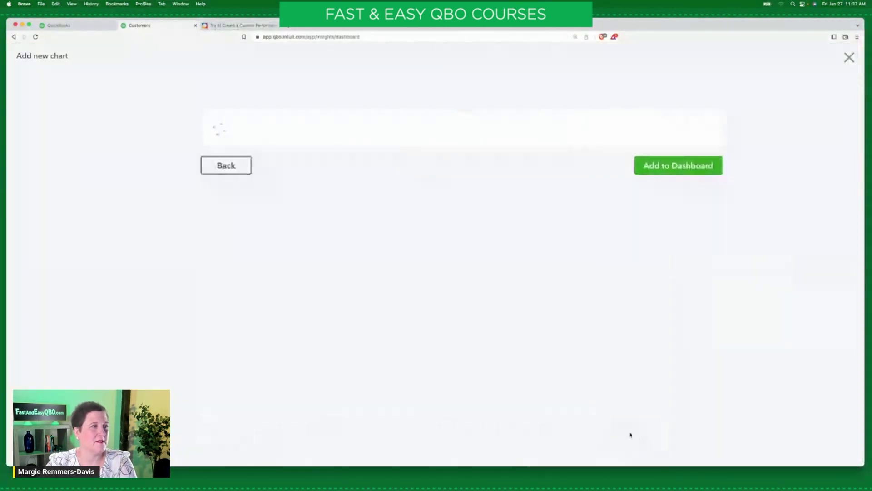
Step: Check Step 5 of the exercise and name the new chart Top Design Revenue
{"action": "left_click", "coordinate": [244, 25]}
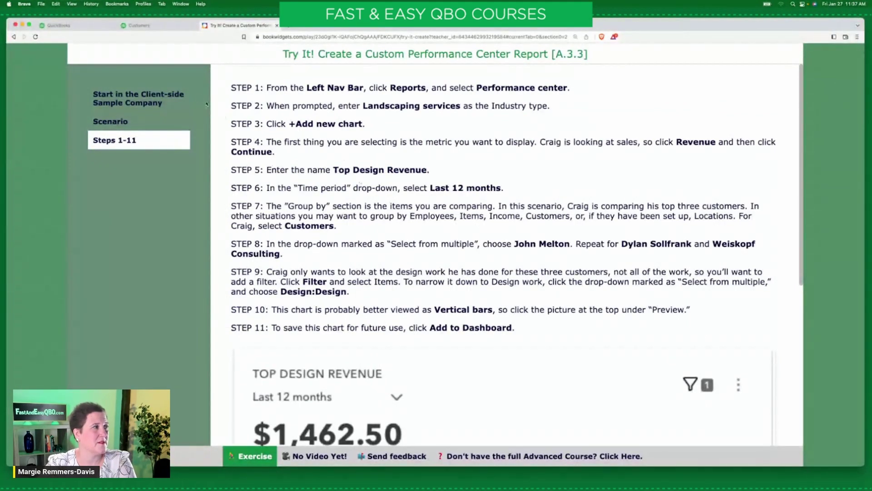
{"action": "left_click", "coordinate": [139, 25]}
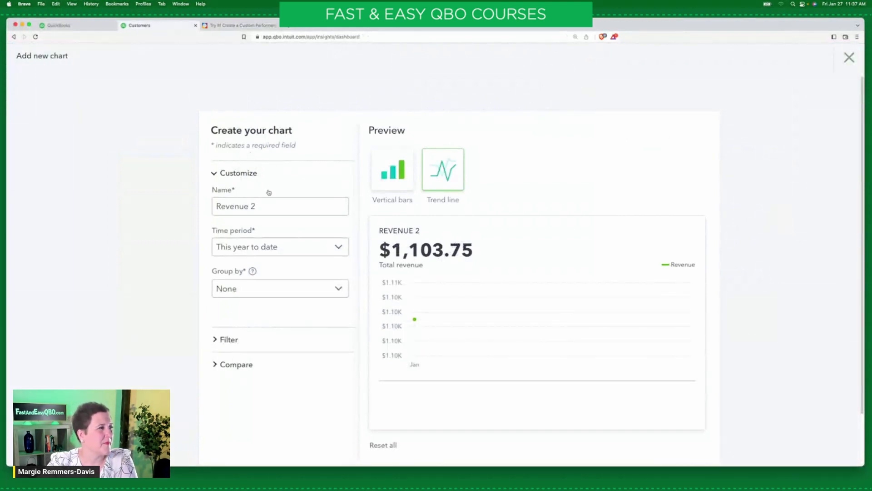
{"action": "left_click", "coordinate": [268, 206]}
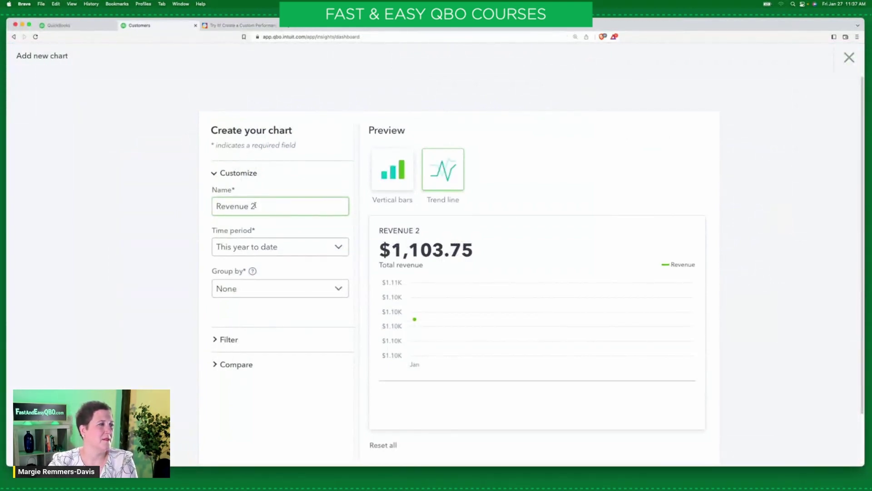
{"action": "left_click_drag", "start_coordinate": [251, 206], "coordinate": [201, 211]}
{"action": "type", "text": "T"}
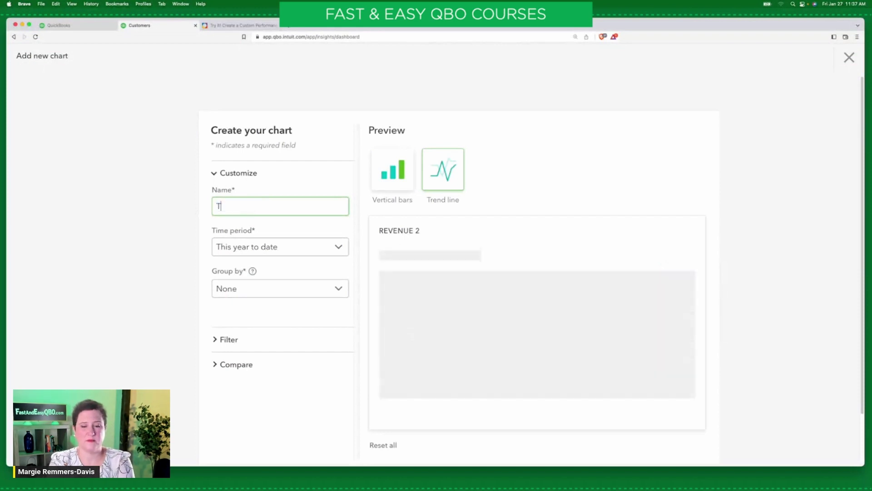
{"action": "type", "text": "op 10 C"}
{"action": "key", "text": "BackSpace"}
{"action": "key", "text": "BackSpace"}
{"action": "key", "text": "BackSpace"}
{"action": "key", "text": "BackSpace"}
{"action": "type", "text": "D"}
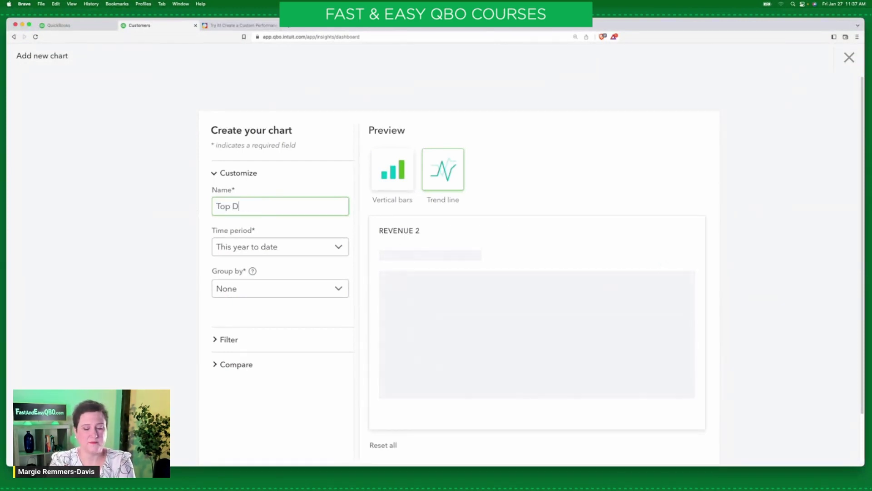
{"action": "type", "text": "esign Revenue"}
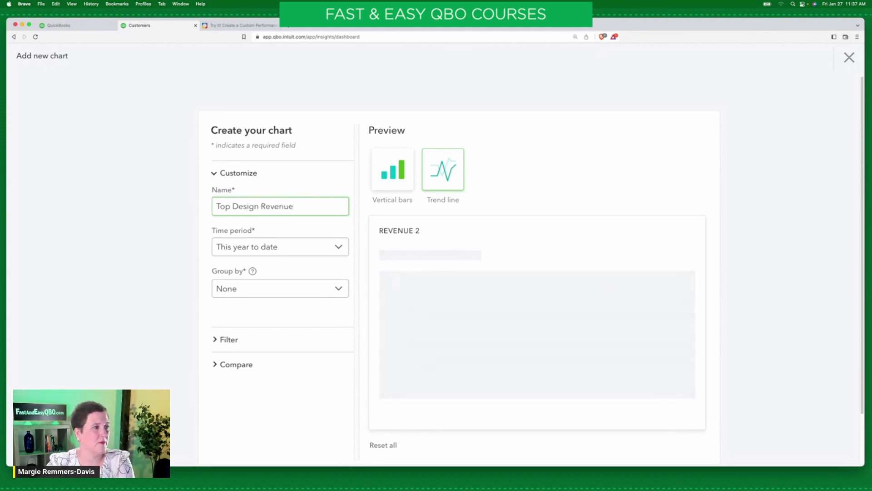
{"action": "left_click", "coordinate": [196, 203]}
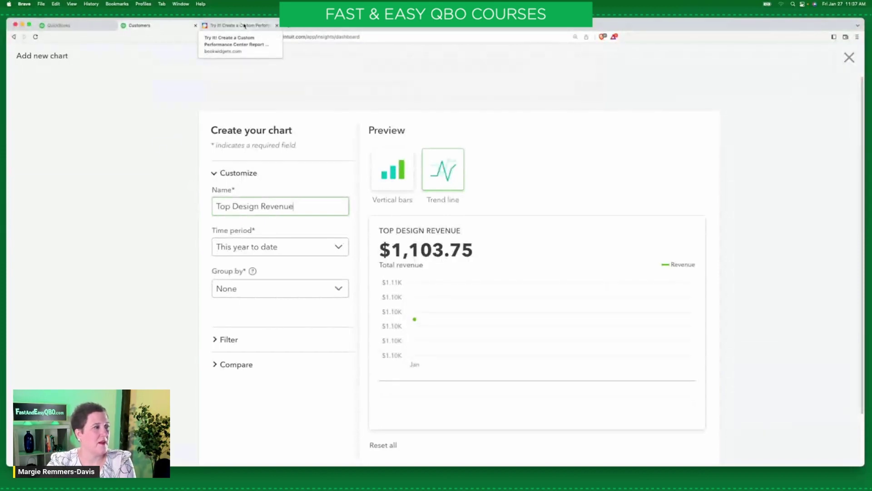
Step: Check Step 6 of the exercise and set the Top Design Revenue chart's time period to Last 12 months
{"action": "left_click", "coordinate": [245, 26]}
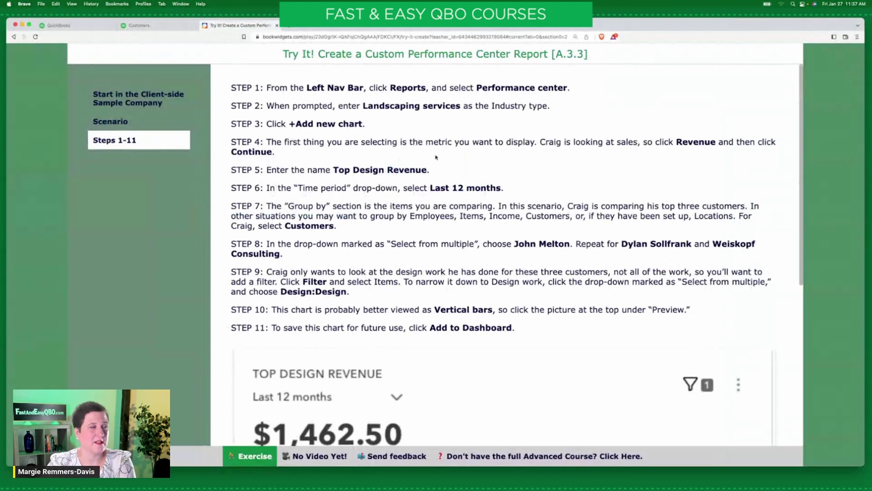
{"action": "left_click", "coordinate": [164, 25]}
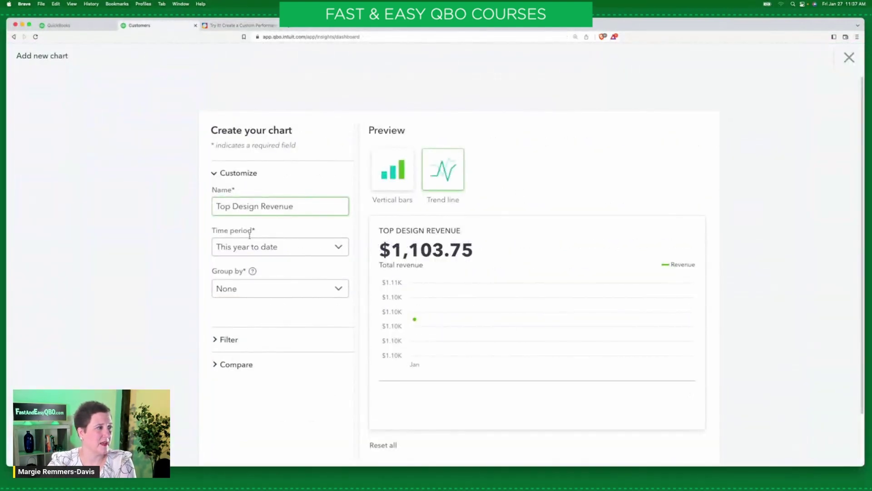
{"action": "left_click", "coordinate": [231, 247]}
{"action": "scroll", "coordinate": [291, 326], "scroll_direction": "down", "scroll_amount": 4}
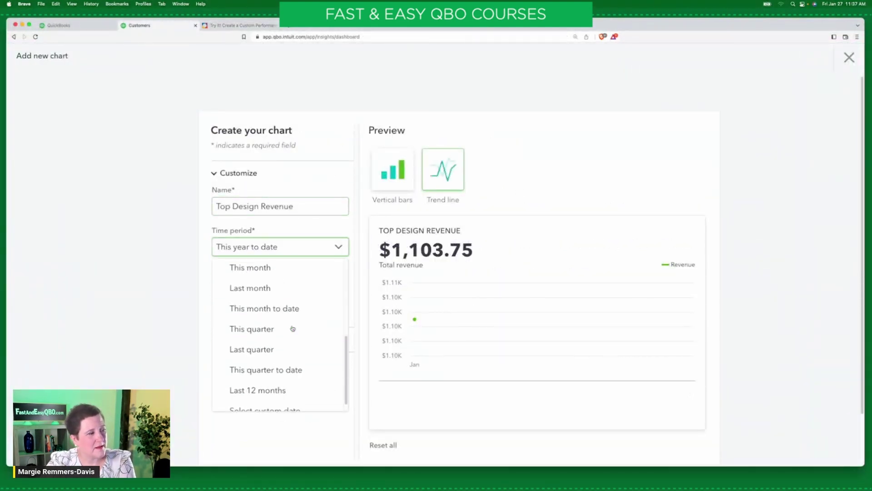
{"action": "left_click", "coordinate": [287, 379]}
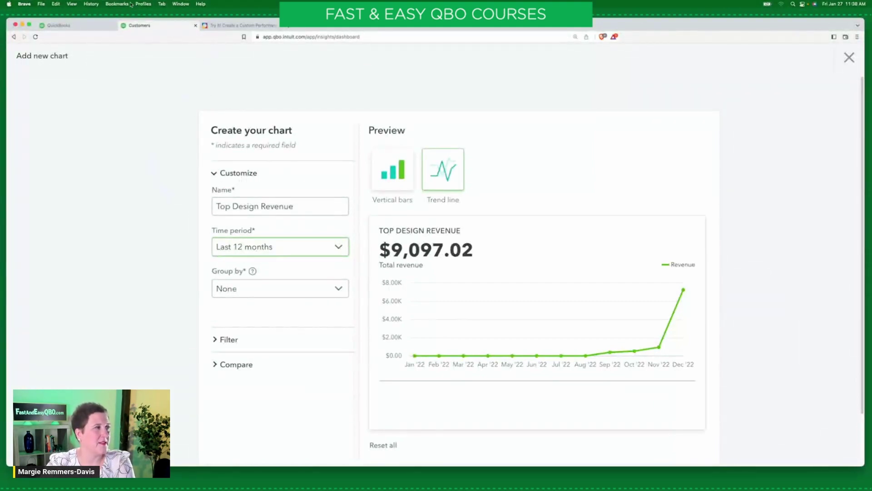
Step: Check Step 7 of the exercise and group the Top Design Revenue chart by Customers
{"action": "left_click", "coordinate": [246, 27]}
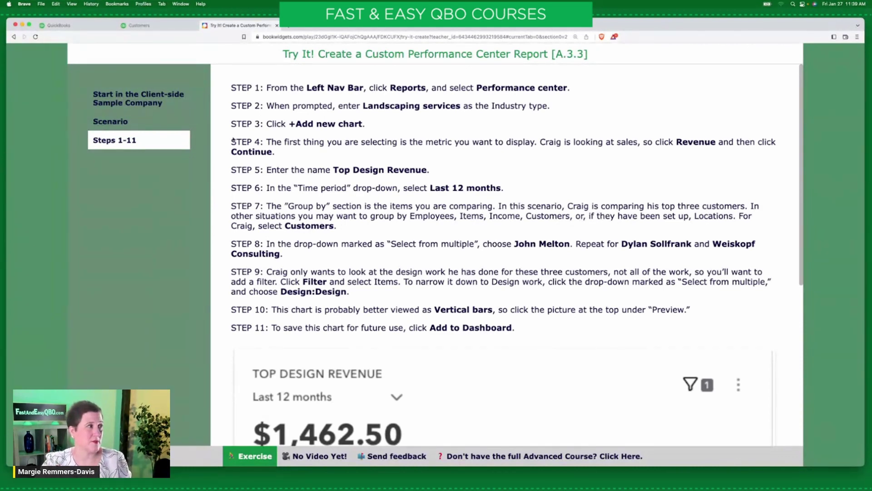
{"action": "left_click", "coordinate": [154, 25]}
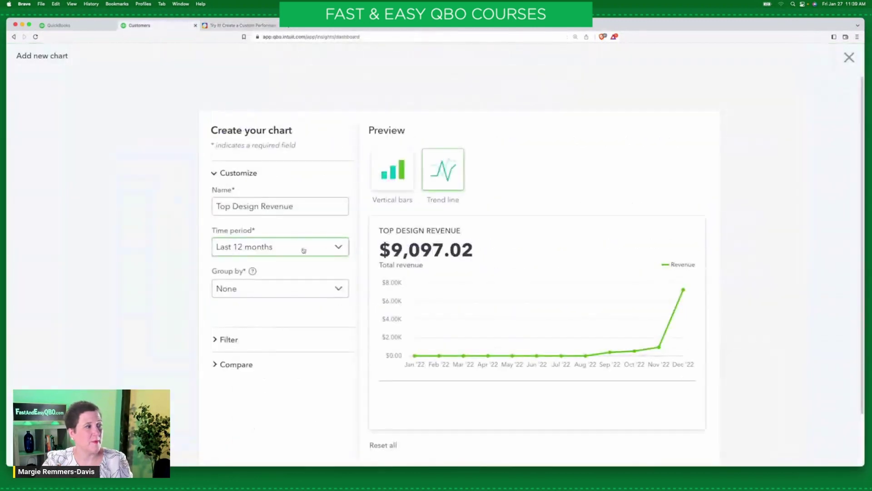
{"action": "left_click", "coordinate": [300, 290]}
{"action": "left_click", "coordinate": [289, 368]}
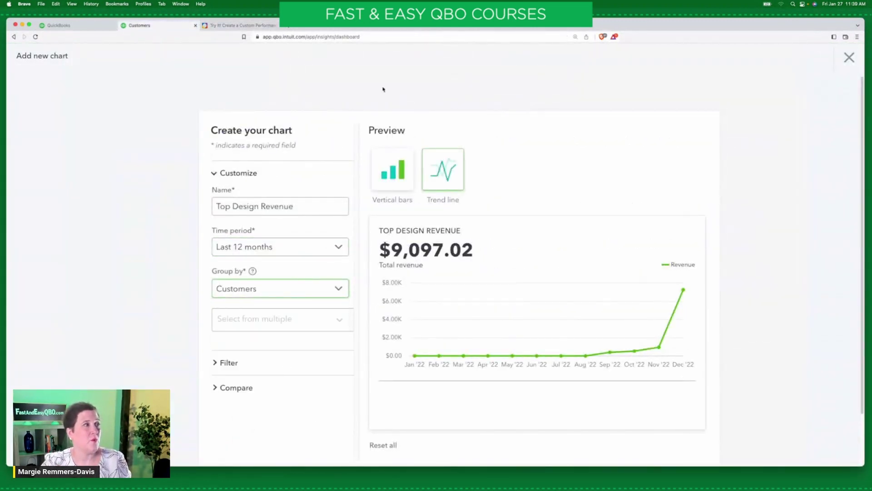
Step: Check Step 8 of the exercise and choose the first customer it names for the chart's grouping
{"action": "left_click", "coordinate": [250, 25]}
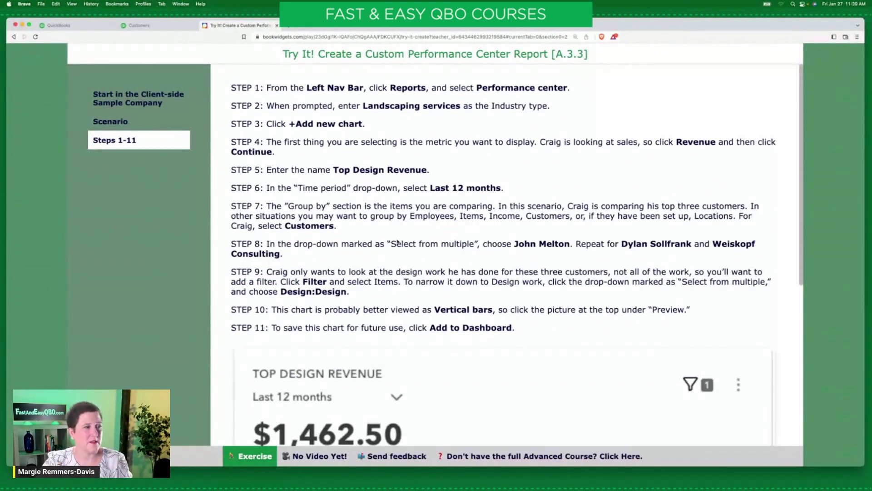
{"action": "left_click", "coordinate": [139, 25]}
{"action": "left_click", "coordinate": [263, 323]}
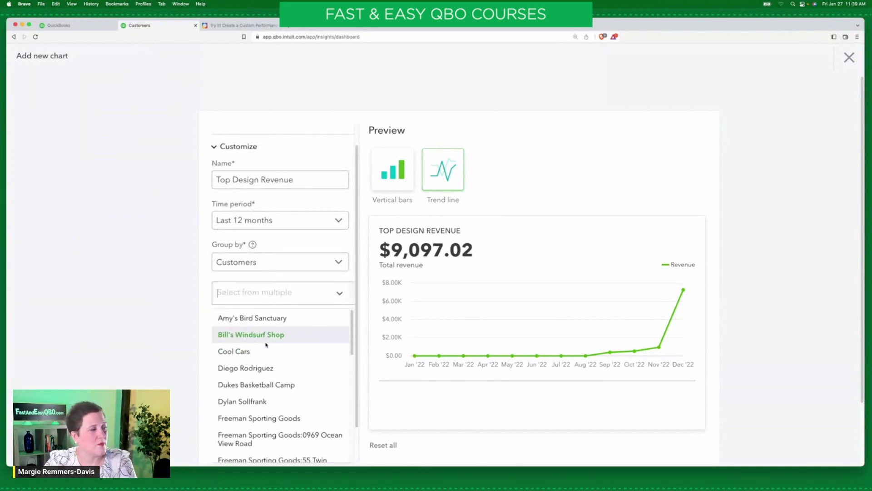
{"action": "scroll", "coordinate": [293, 343], "scroll_direction": "down", "scroll_amount": 1}
{"action": "left_click_drag", "start_coordinate": [353, 332], "coordinate": [344, 373]}
{"action": "left_click", "coordinate": [282, 380]}
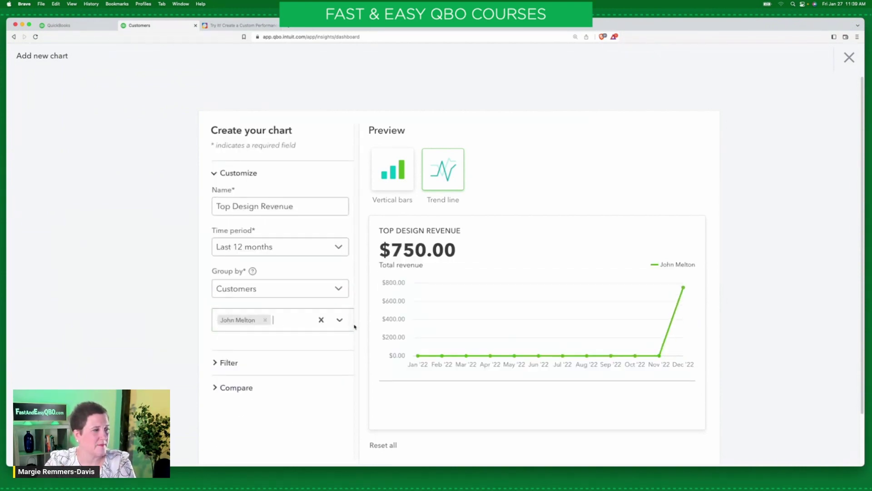
Step: Add the second customer named in Step 8 and Weiskopf Consulting to the chart's customer selection
{"action": "left_click", "coordinate": [340, 321]}
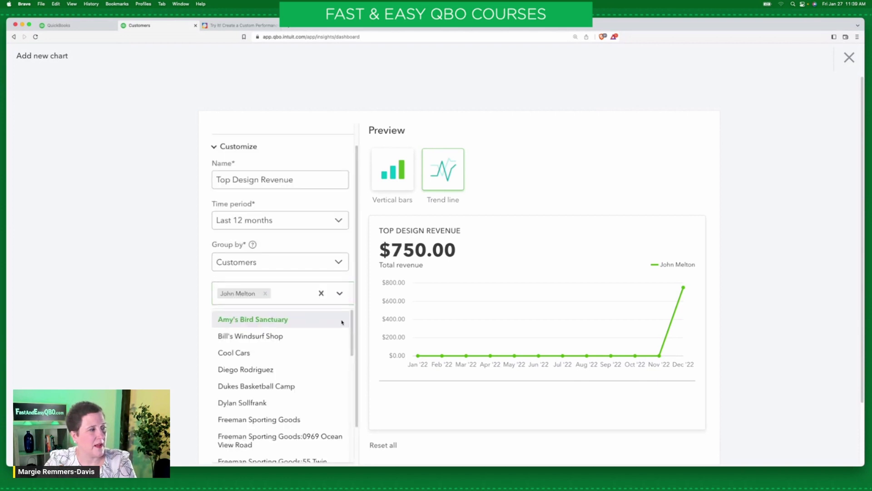
{"action": "left_click", "coordinate": [288, 403]}
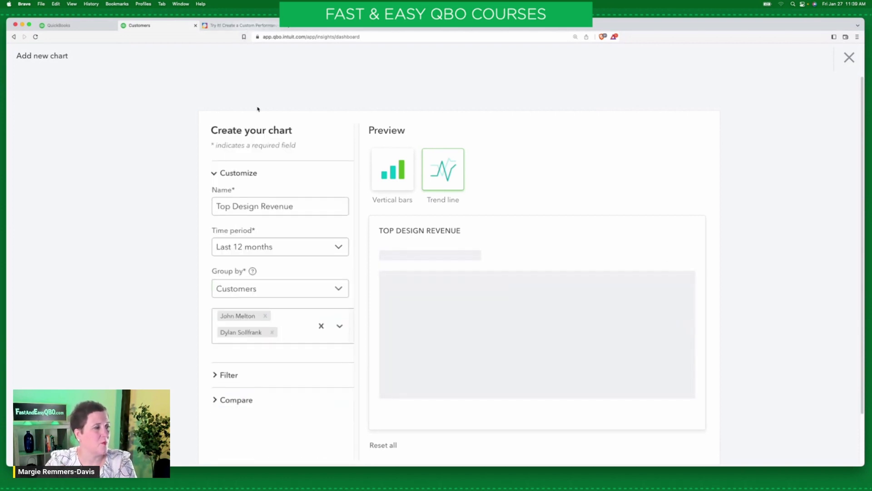
{"action": "left_click", "coordinate": [340, 326]}
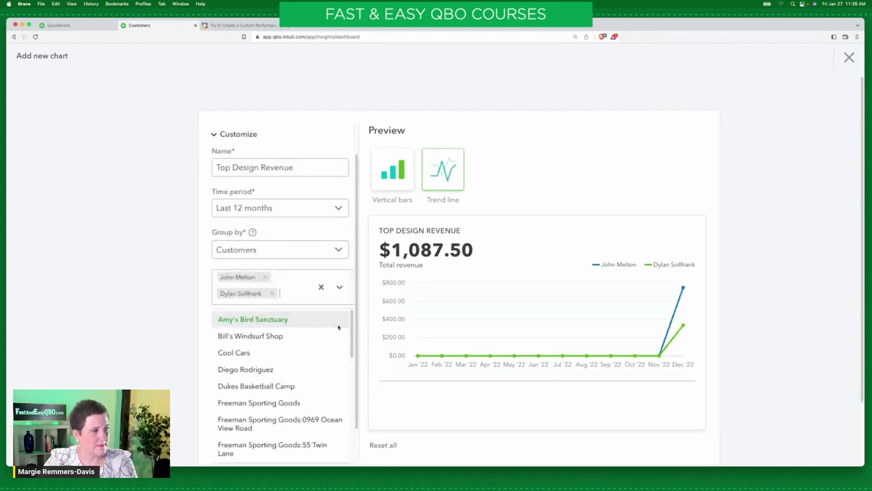
{"action": "scroll", "coordinate": [331, 361], "scroll_direction": "down", "scroll_amount": 4}
{"action": "scroll", "coordinate": [330, 363], "scroll_direction": "down", "scroll_amount": 1}
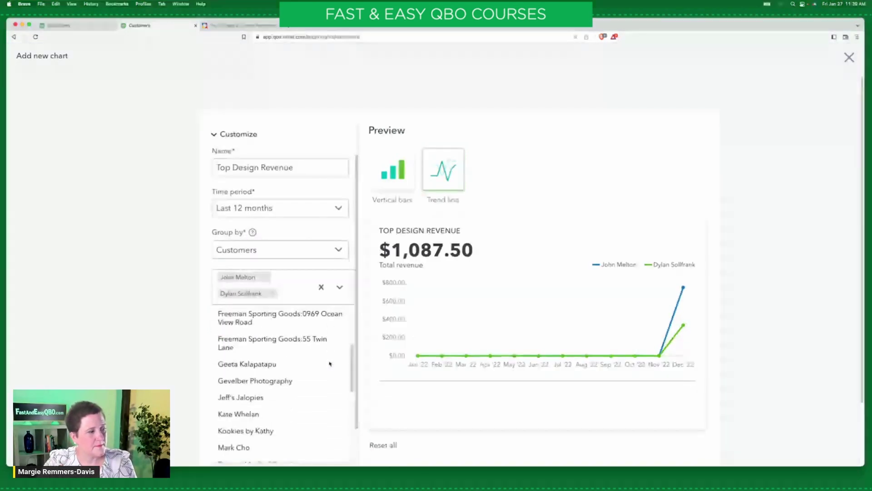
{"action": "scroll", "coordinate": [330, 363], "scroll_direction": "down", "scroll_amount": 5}
{"action": "left_click", "coordinate": [284, 450]}
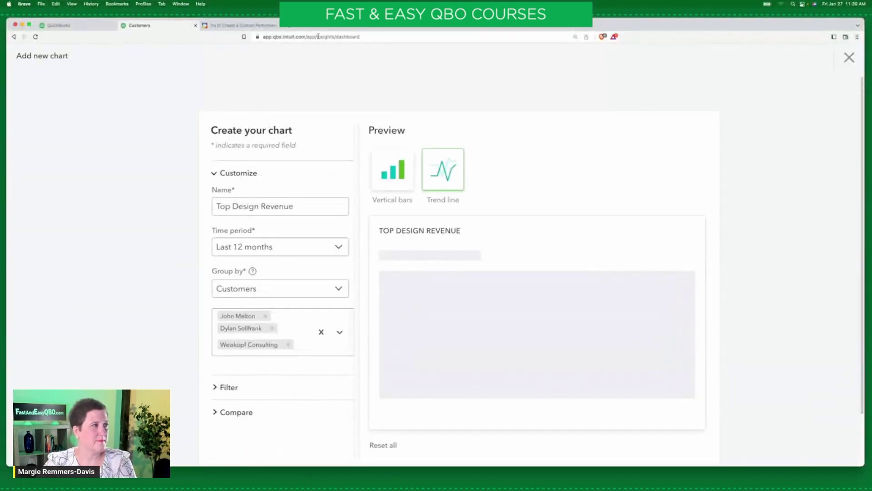
Step: Check Step 9 of the exercise and set the chart's filter to Items
{"action": "left_click", "coordinate": [237, 25]}
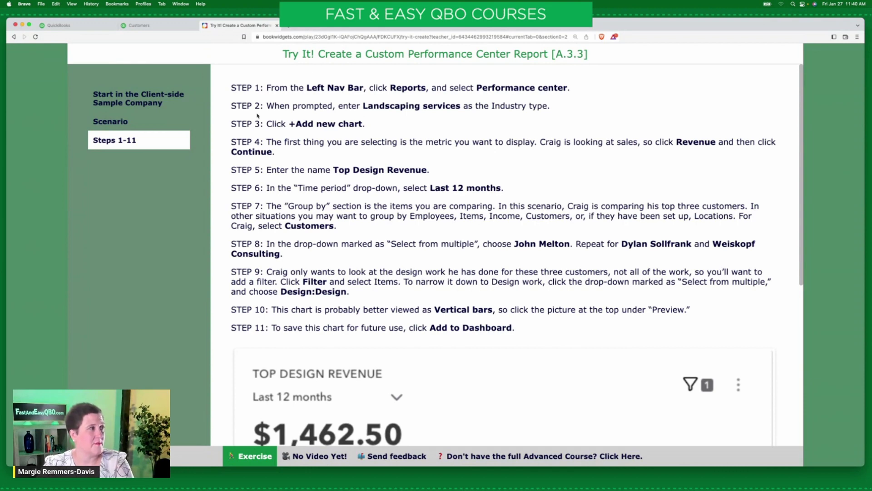
{"action": "left_click", "coordinate": [144, 21]}
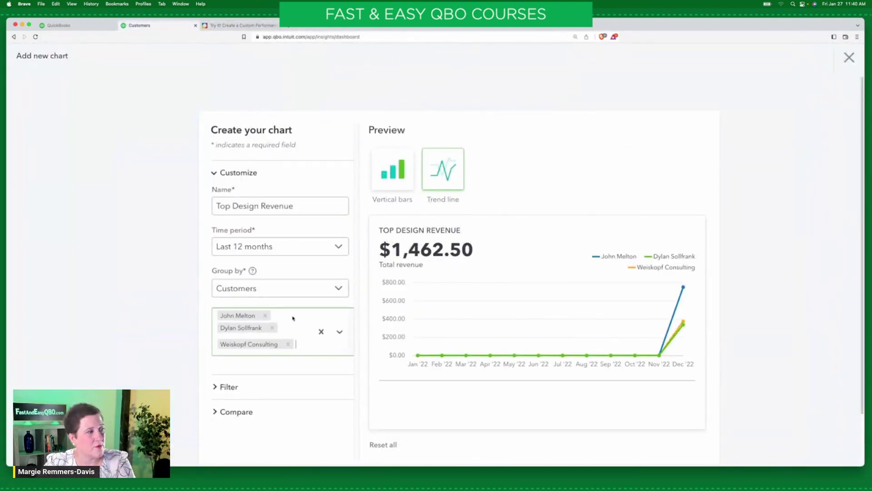
{"action": "scroll", "coordinate": [293, 317], "scroll_direction": "down", "scroll_amount": 2}
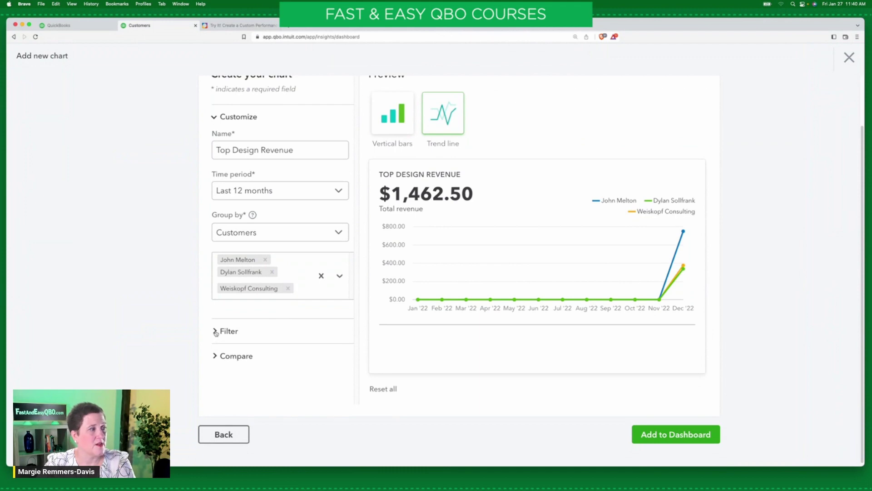
{"action": "left_click", "coordinate": [221, 331]}
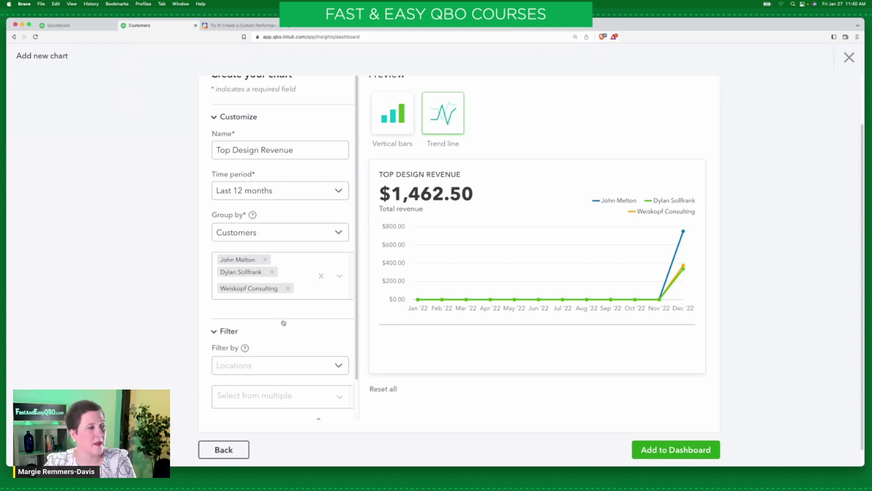
{"action": "scroll", "coordinate": [282, 322], "scroll_direction": "down", "scroll_amount": 3}
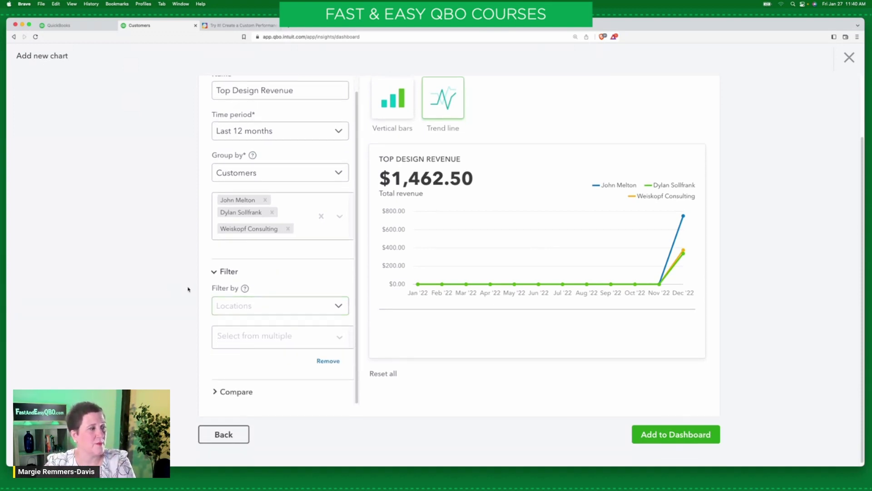
{"action": "left_click", "coordinate": [338, 305]}
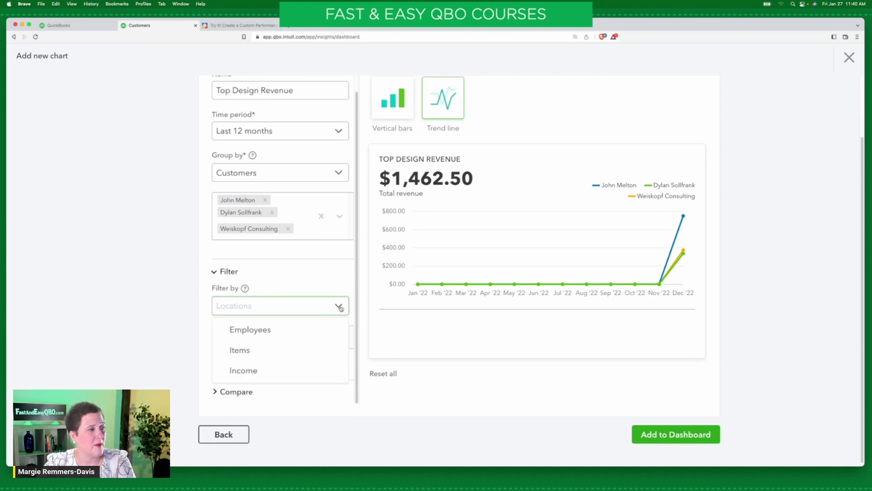
{"action": "left_click", "coordinate": [268, 352]}
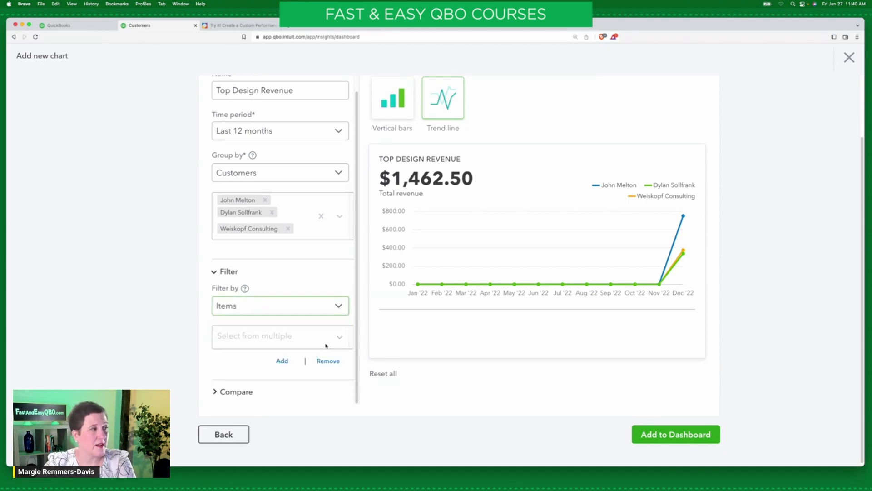
Step: Reread Step 9 of the exercise and restrict the Items filter to Design:Design
{"action": "left_click", "coordinate": [268, 26]}
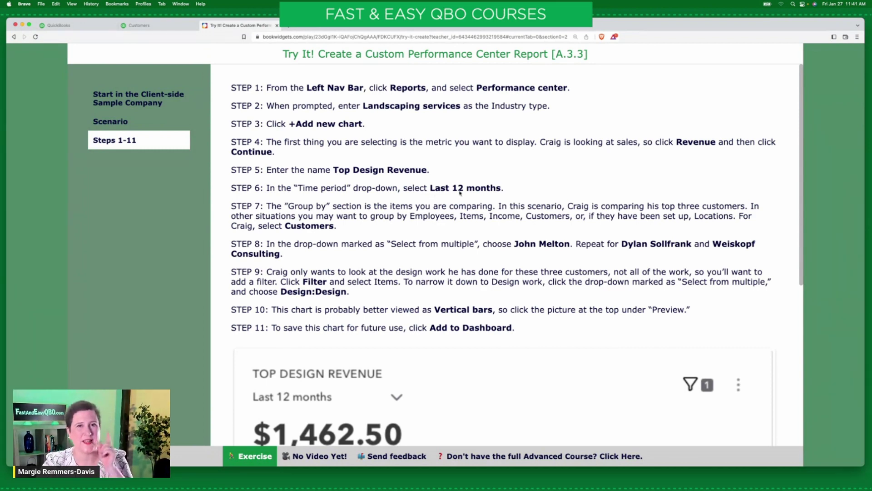
{"action": "left_click", "coordinate": [163, 27]}
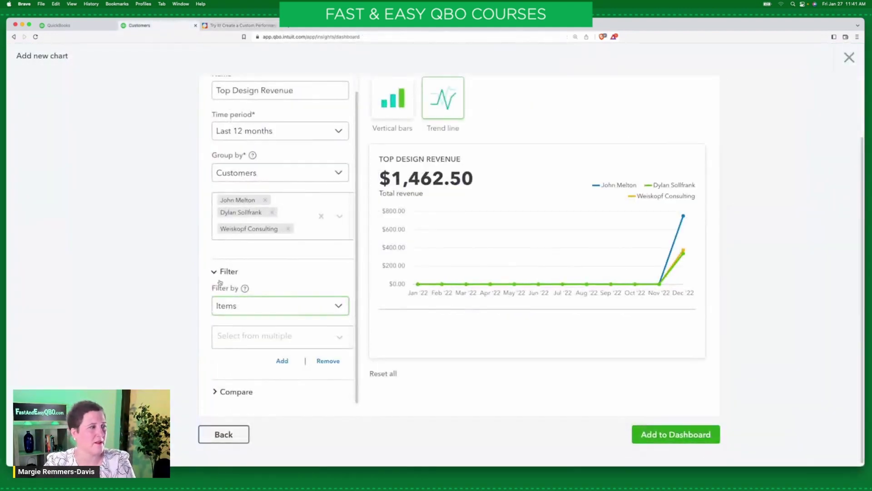
{"action": "left_click", "coordinate": [258, 337]}
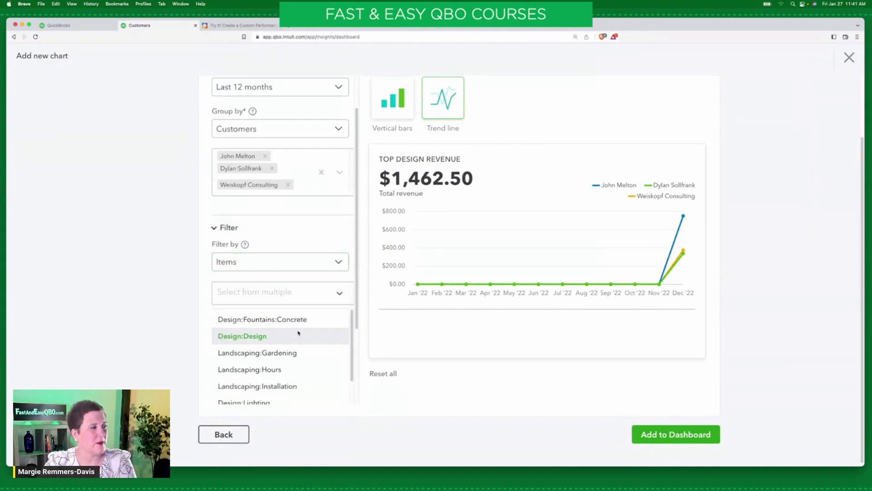
{"action": "left_click", "coordinate": [244, 339]}
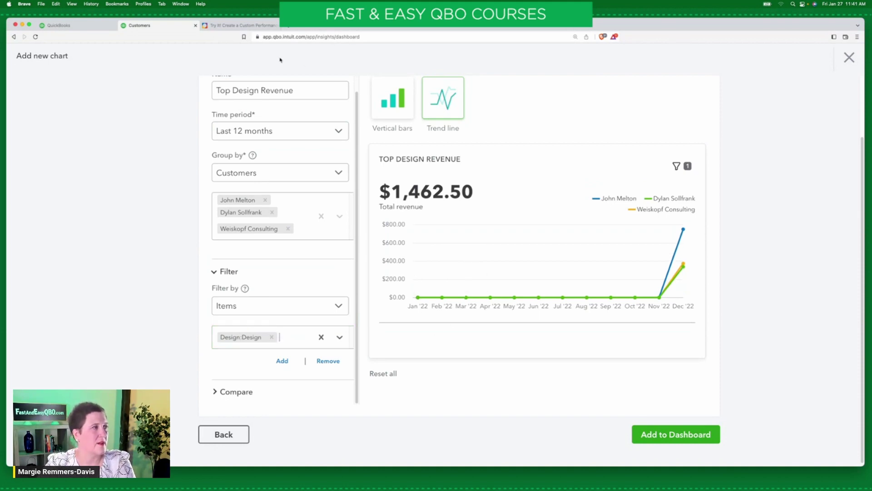
Step: Check Step 10 of the exercise, switch the chart to Vertical bars and inspect each customer's bar in the preview
{"action": "left_click", "coordinate": [248, 26]}
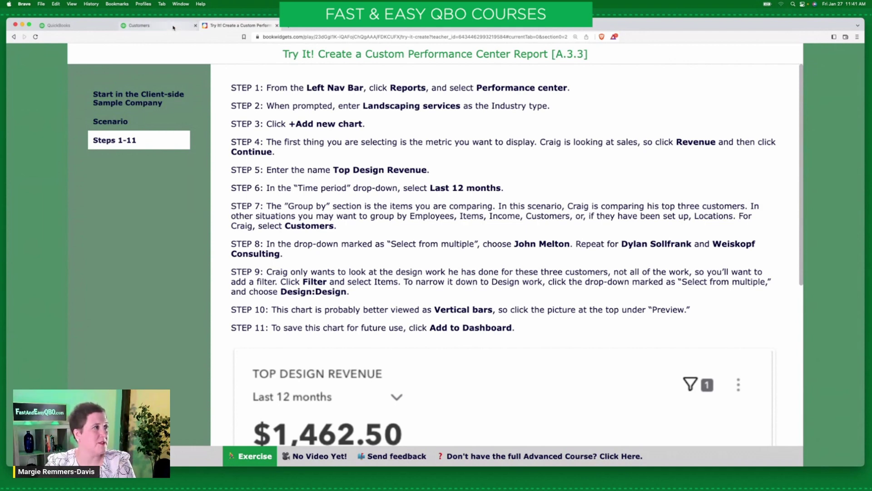
{"action": "left_click", "coordinate": [150, 25]}
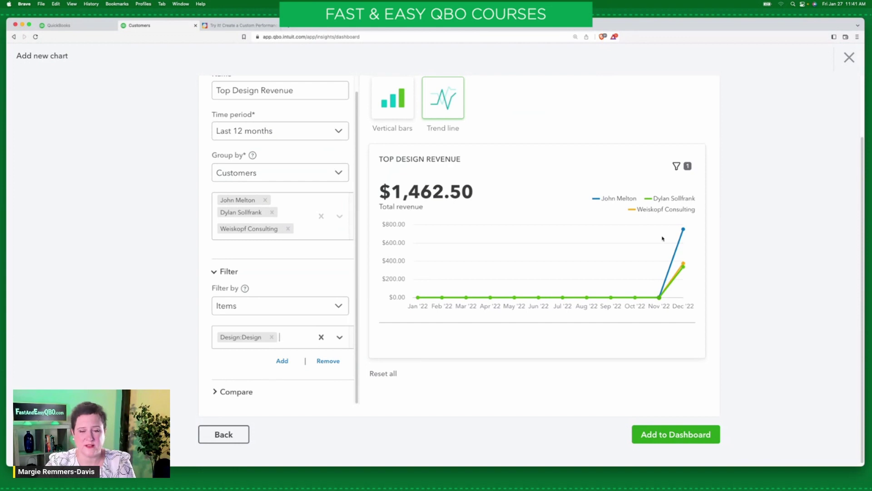
{"action": "left_click", "coordinate": [393, 101]}
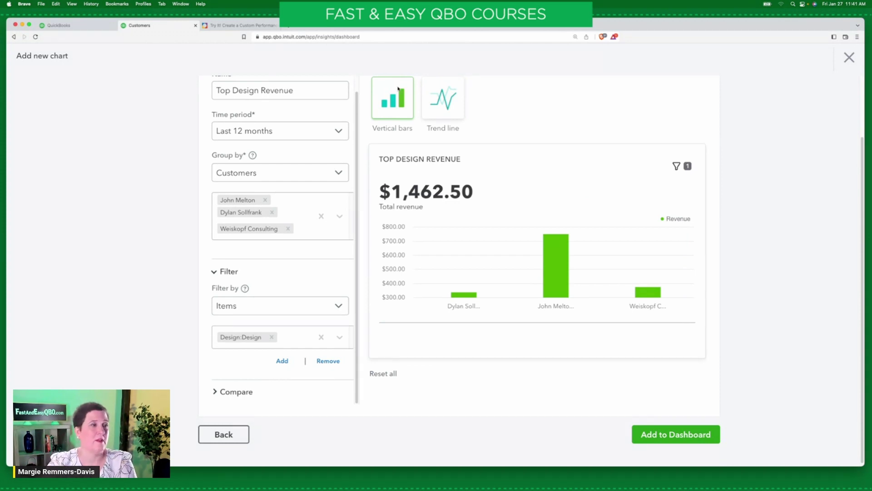
{"action": "mouse_move", "coordinate": [562, 278]}
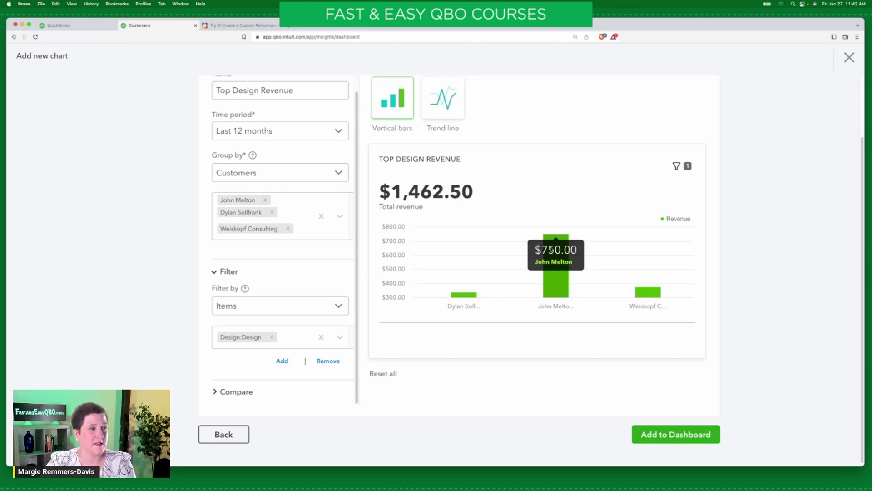
{"action": "mouse_move", "coordinate": [642, 299]}
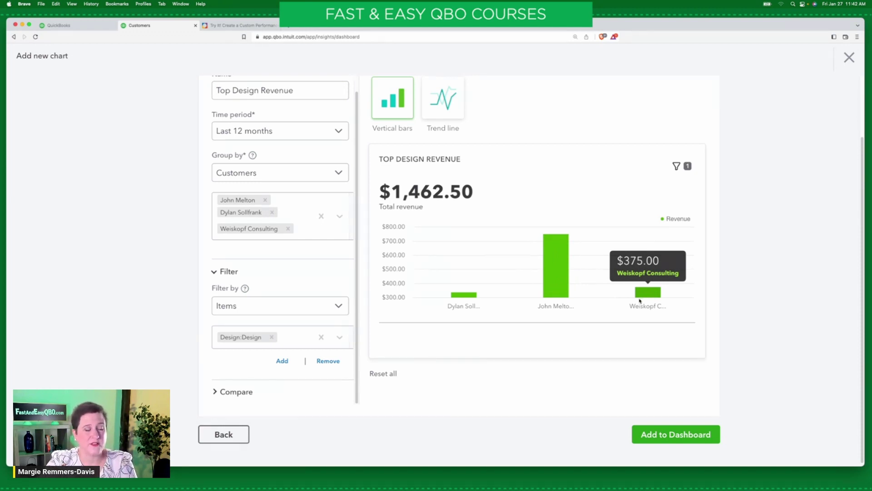
{"action": "mouse_move", "coordinate": [462, 300]}
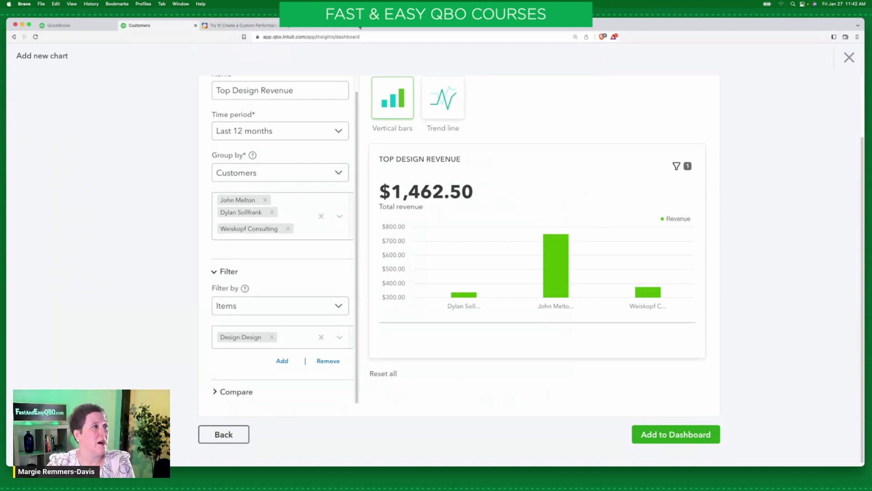
Step: Check Step 11 and the sample chart, add Top Design Revenue to the dashboard and return to the exercise page
{"action": "left_click", "coordinate": [244, 26]}
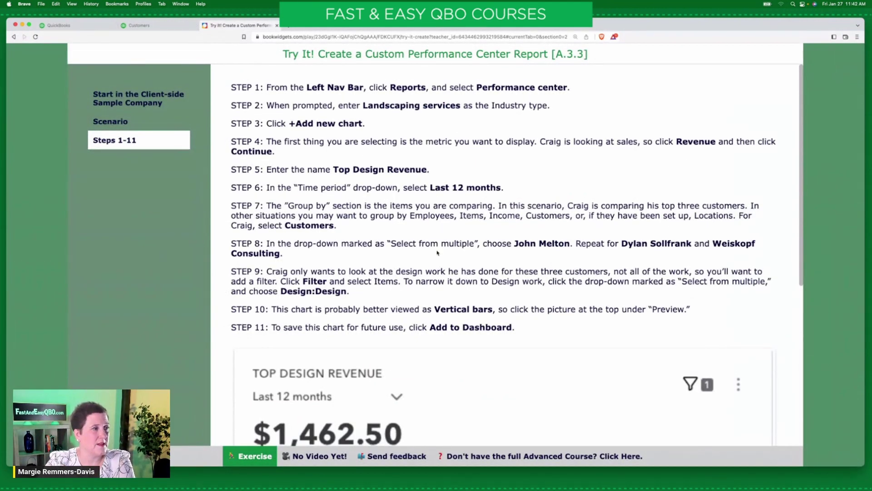
{"action": "scroll", "coordinate": [438, 253], "scroll_direction": "down", "scroll_amount": 5}
{"action": "left_click", "coordinate": [160, 26]}
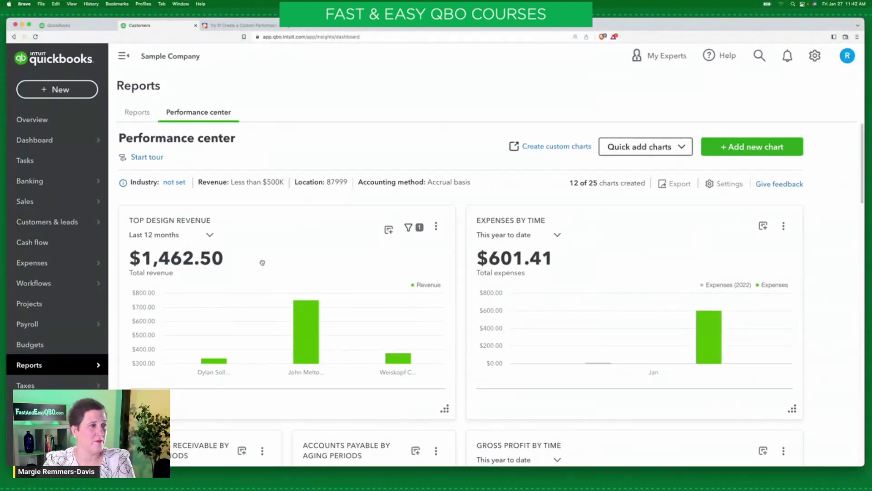
{"action": "left_click", "coordinate": [245, 25]}
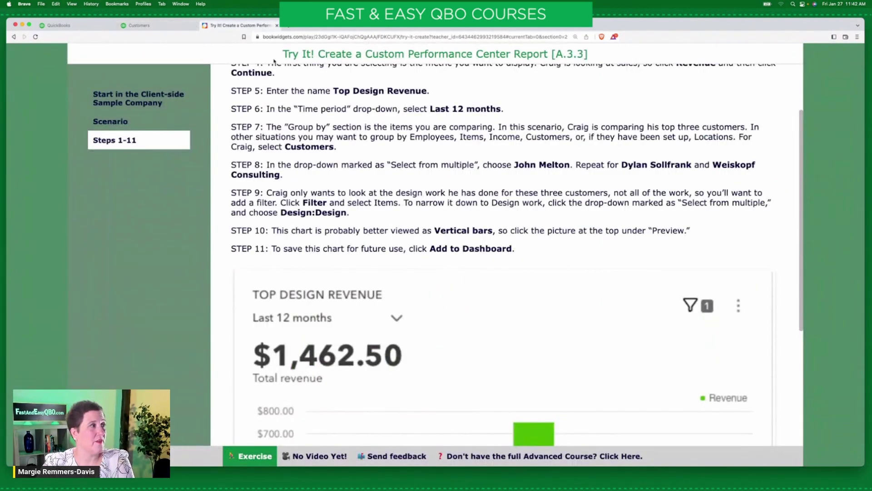
Step: Compare the Top Design Revenue chart on the Performance center dashboard with the exercise's sample chart
{"action": "left_click", "coordinate": [162, 26]}
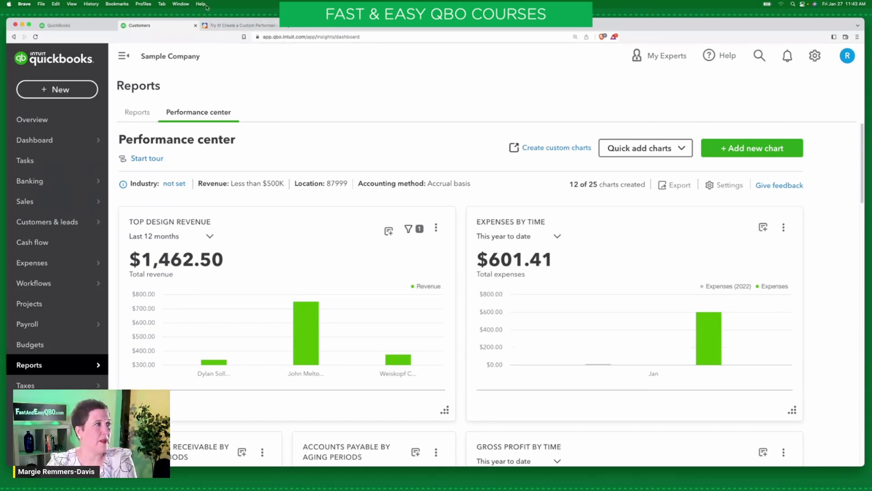
{"action": "left_click", "coordinate": [243, 25]}
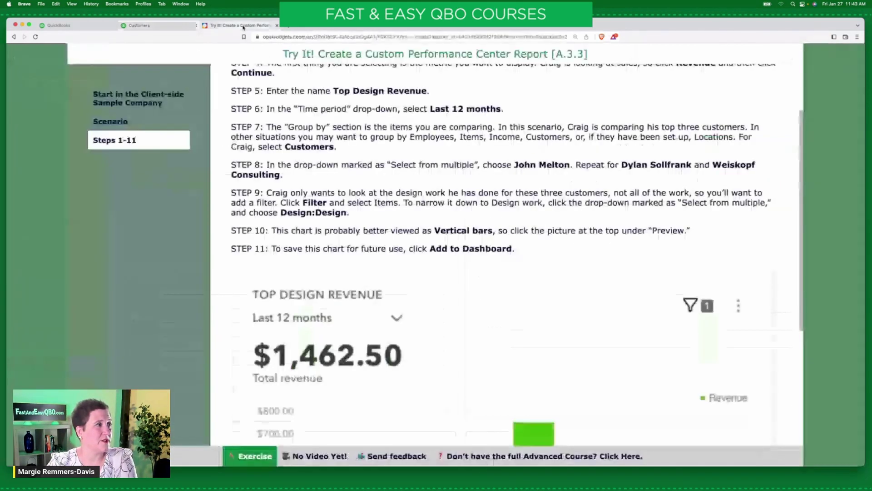
{"action": "left_click", "coordinate": [156, 27]}
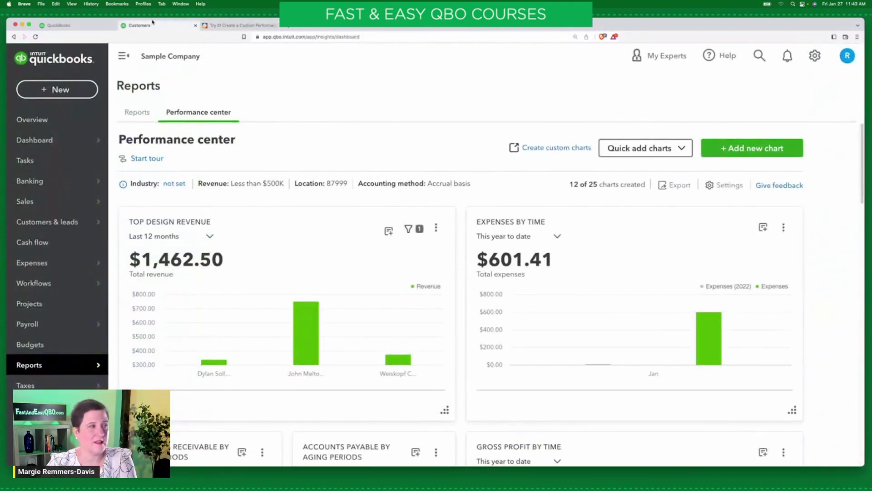
{"action": "left_click", "coordinate": [248, 26]}
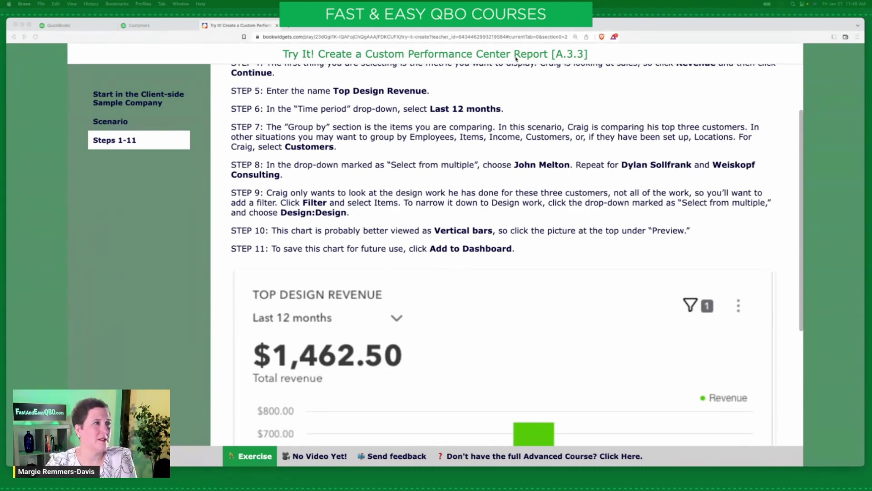
Step: Load the "Try It! Customize a Custom Report Template (QBO Advanced) [PC.9.A.2]" exercise from the copied link
{"action": "left_click", "coordinate": [289, 26]}
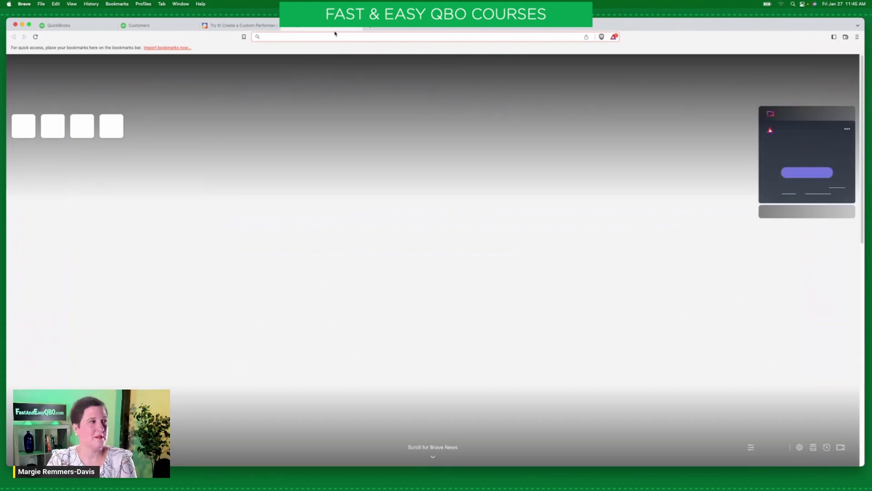
{"action": "key", "text": "super+v"}
{"action": "key", "text": "Return"}
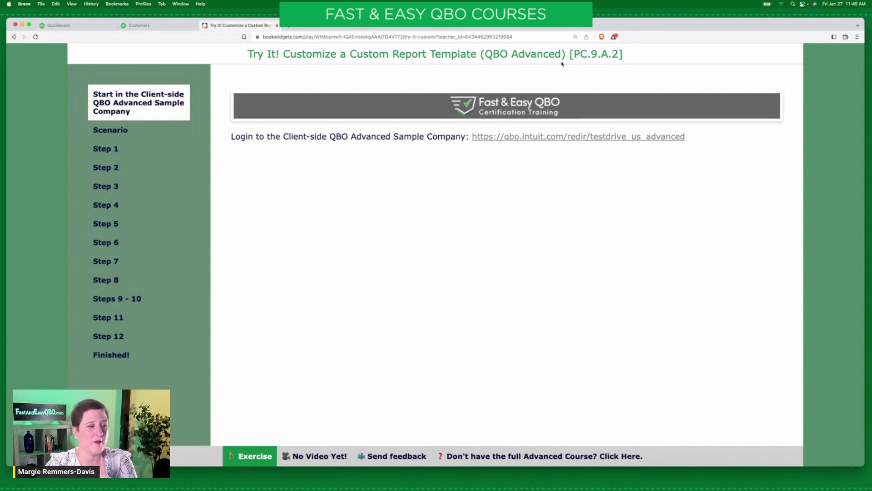
Step: View the exercise's full Advanced Course information and its feedback form, and return to the exercise instructions
{"action": "left_click", "coordinate": [536, 456]}
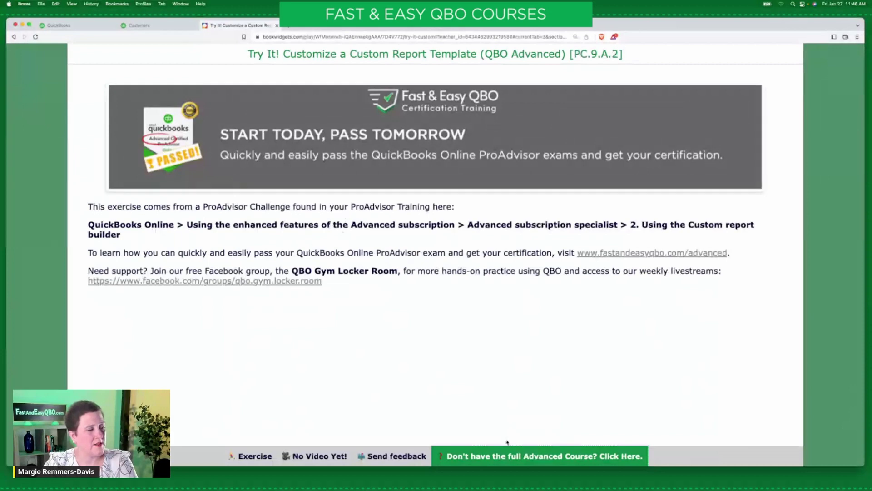
{"action": "left_click", "coordinate": [253, 456]}
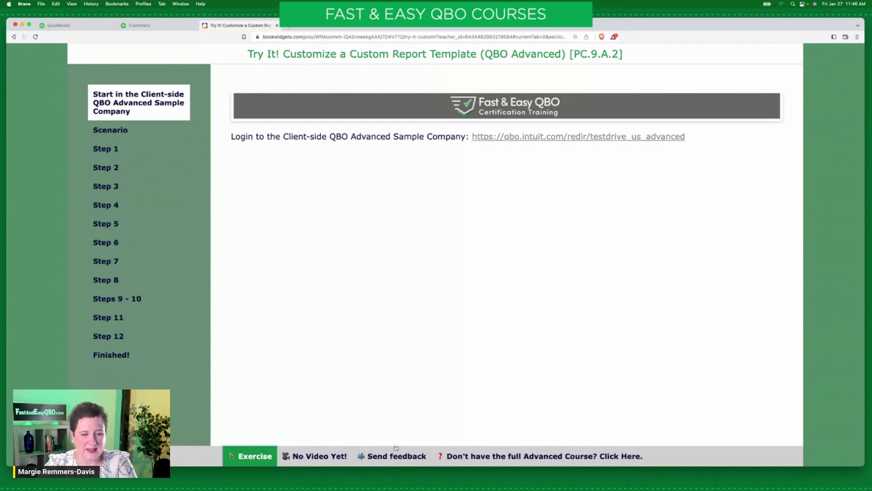
{"action": "left_click", "coordinate": [388, 457]}
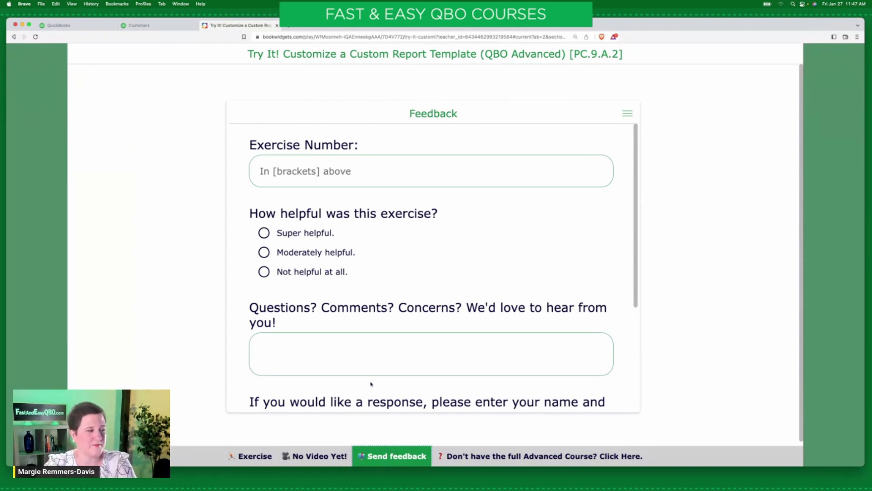
{"action": "left_click", "coordinate": [257, 457]}
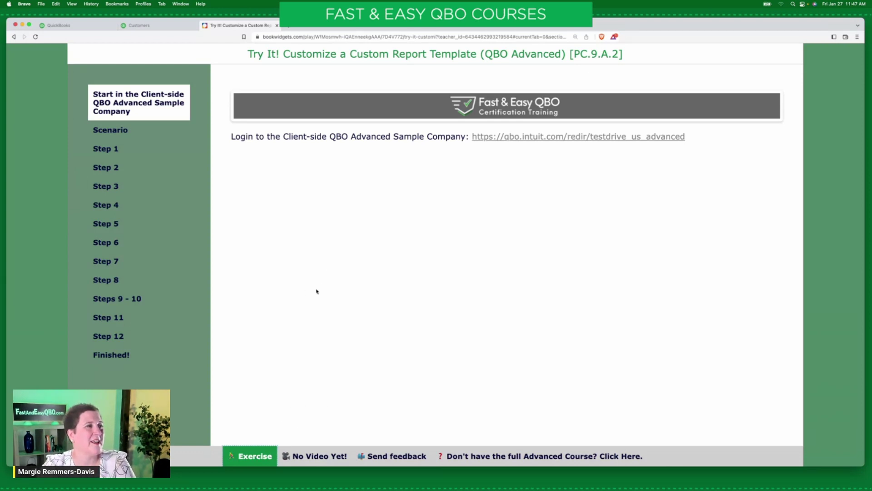
Step: Read the exercise's Scenario and Step 1, including the Step 1 sample image
{"action": "left_click", "coordinate": [117, 133]}
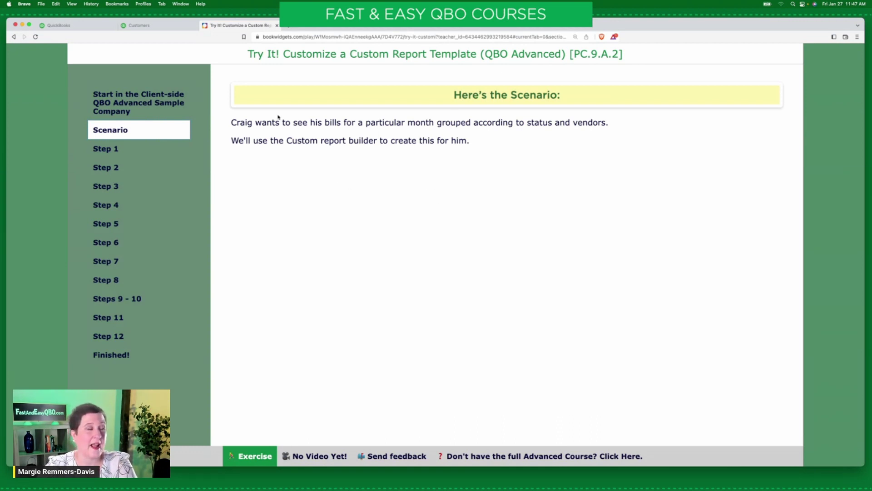
{"action": "left_click", "coordinate": [108, 150]}
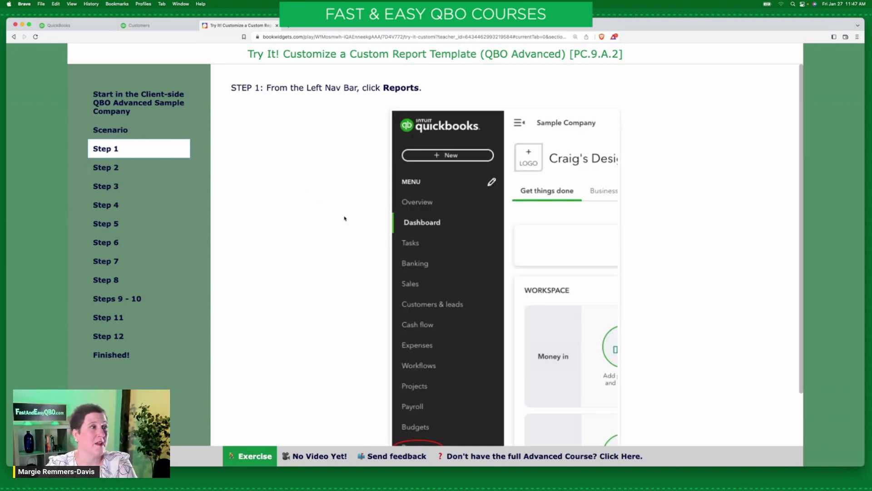
{"action": "scroll", "coordinate": [332, 228], "scroll_direction": "down", "scroll_amount": 1}
{"action": "scroll", "coordinate": [333, 229], "scroll_direction": "down", "scroll_amount": 1}
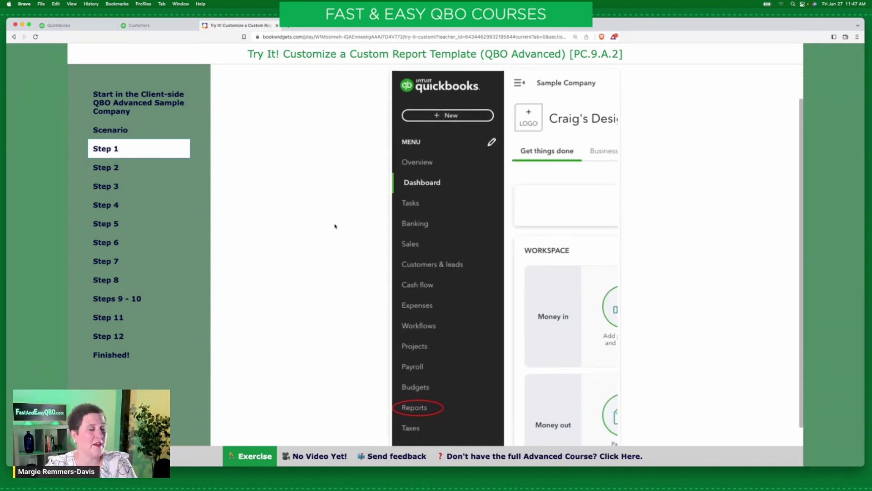
Step: Go to the Reports page of the QuickBooks sample company and create a new report
{"action": "left_click", "coordinate": [155, 26]}
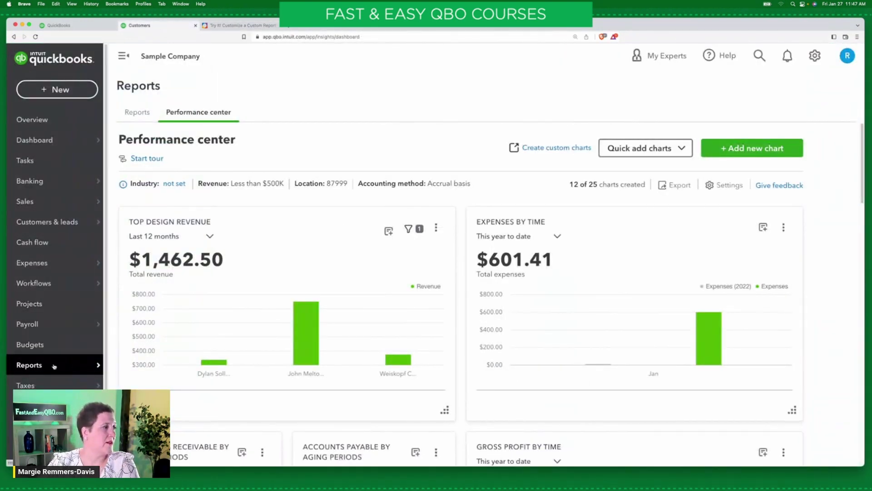
{"action": "mouse_move", "coordinate": [55, 366]}
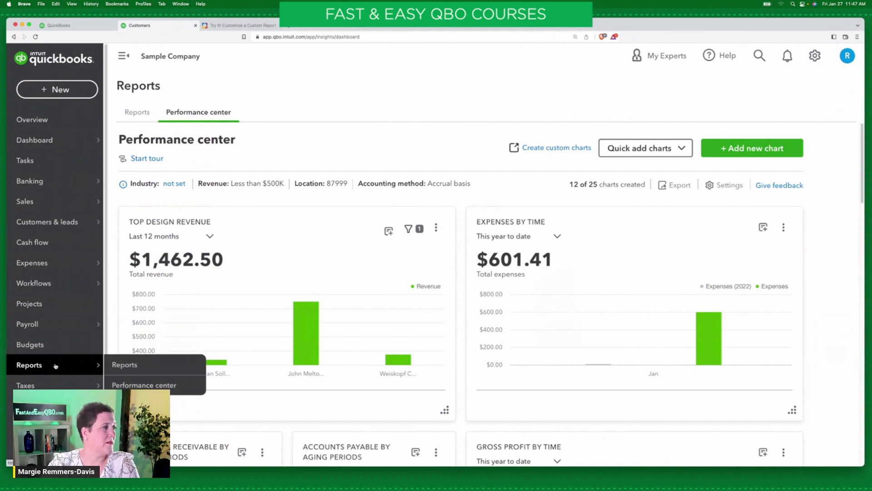
{"action": "left_click", "coordinate": [137, 365]}
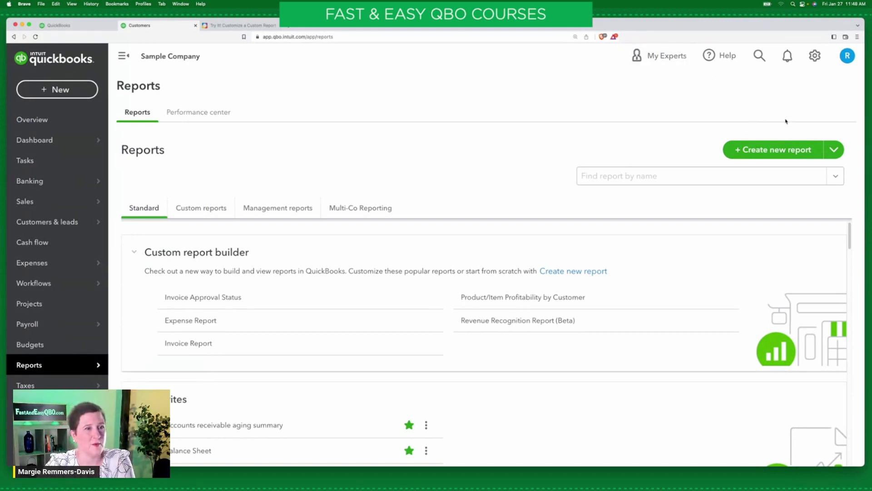
{"action": "left_click", "coordinate": [774, 154]}
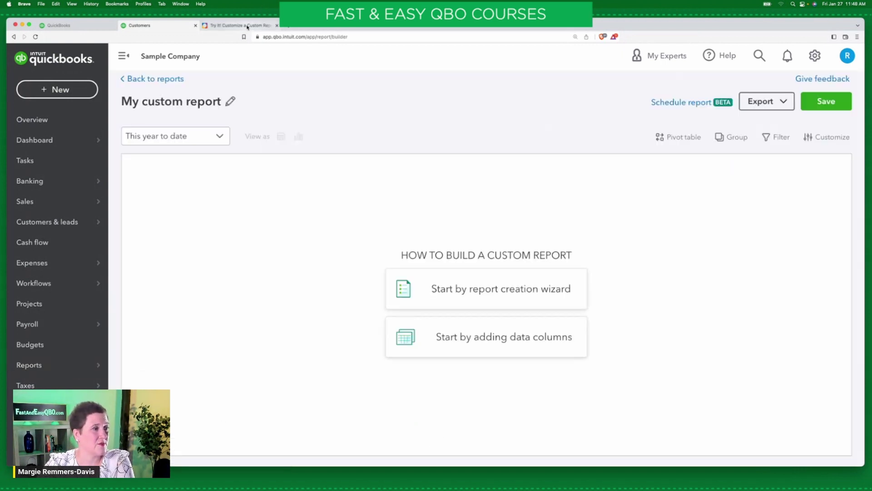
Step: Read Steps 2 and 3 of the exercise, including the sample report type selection
{"action": "left_click", "coordinate": [241, 25]}
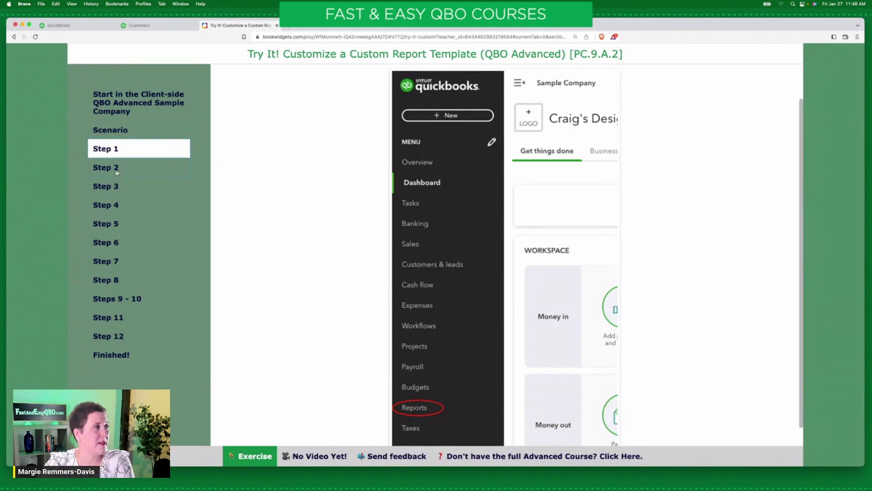
{"action": "left_click", "coordinate": [116, 172]}
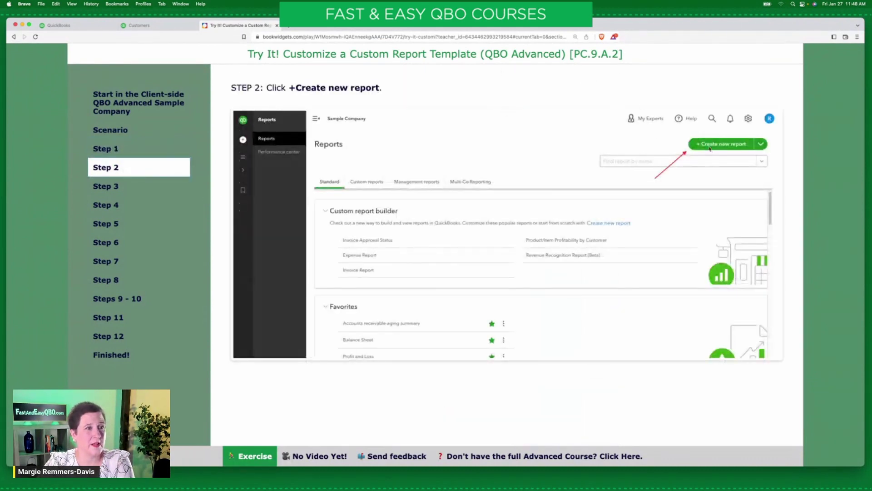
{"action": "left_click", "coordinate": [119, 186]}
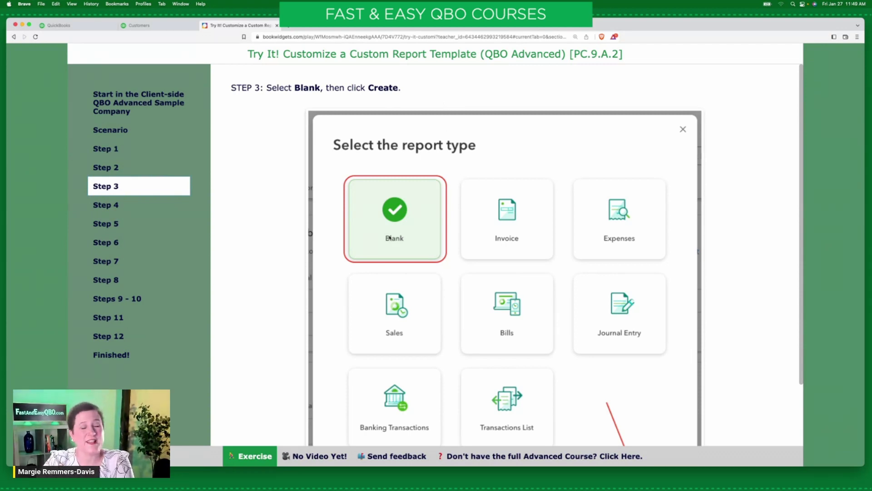
{"action": "scroll", "coordinate": [552, 288], "scroll_direction": "down", "scroll_amount": 3}
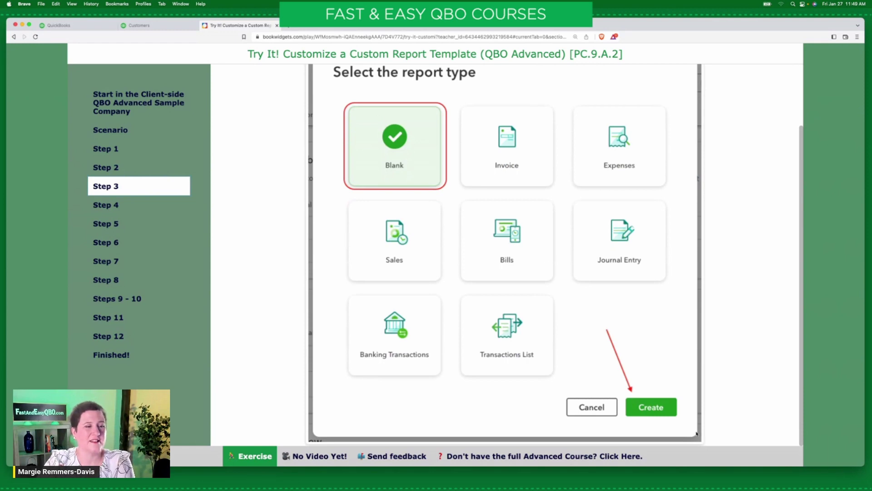
Step: Leave the blank custom report for the reports list and start creating a new report again
{"action": "left_click", "coordinate": [135, 27]}
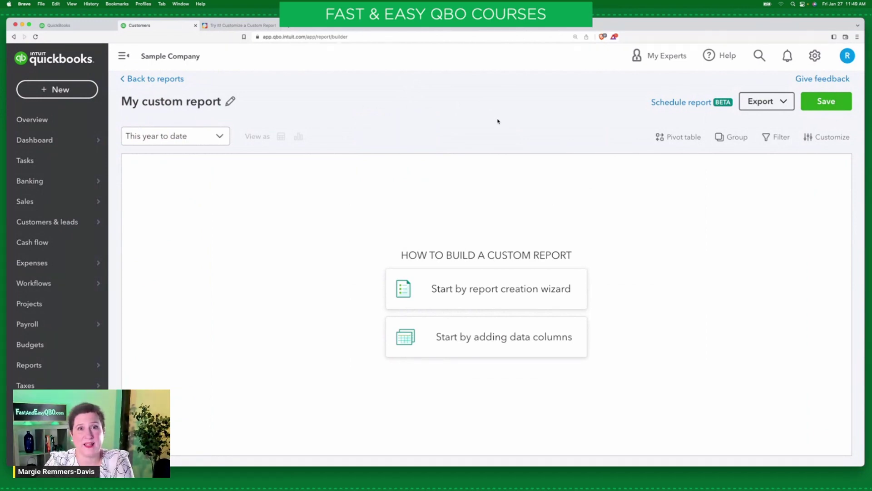
{"action": "left_click", "coordinate": [163, 80]}
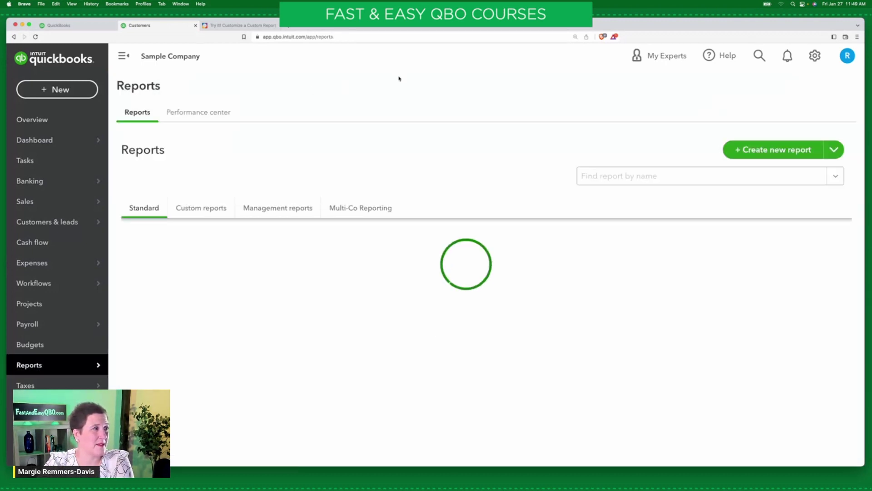
{"action": "left_click", "coordinate": [776, 151]}
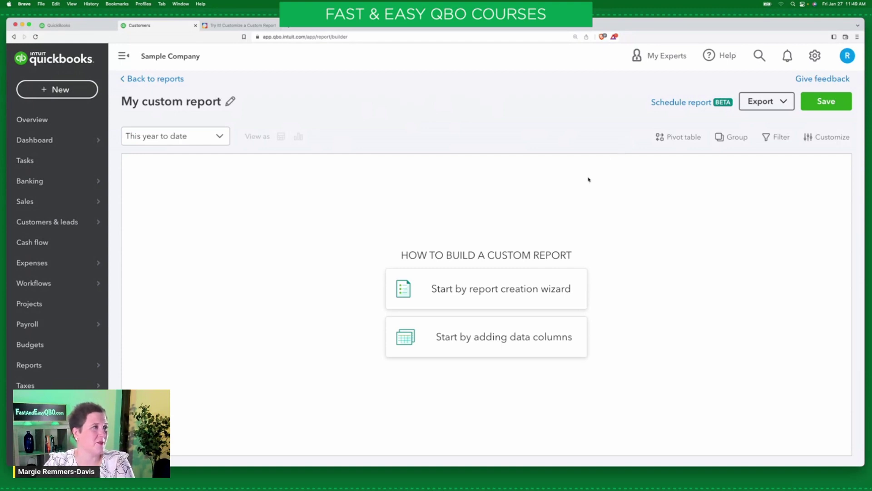
Step: Reread Step 3 of the exercise and examine its report type selection image against the report builder
{"action": "left_click", "coordinate": [259, 28]}
{"action": "scroll", "coordinate": [518, 227], "scroll_direction": "up", "scroll_amount": 2}
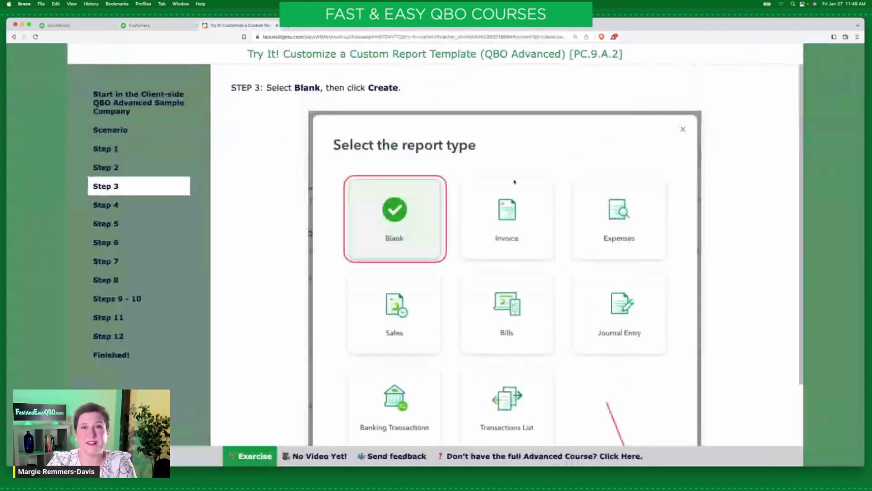
{"action": "scroll", "coordinate": [519, 249], "scroll_direction": "down", "scroll_amount": 1}
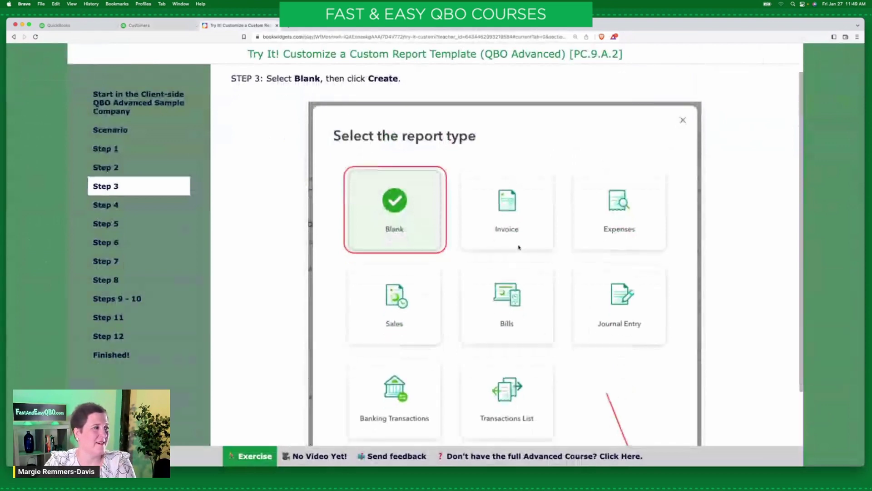
{"action": "scroll", "coordinate": [519, 248], "scroll_direction": "down", "scroll_amount": 3}
Step: Read Step 4 of the exercise and start the custom report with the report creation wizard
{"action": "left_click", "coordinate": [114, 206]}
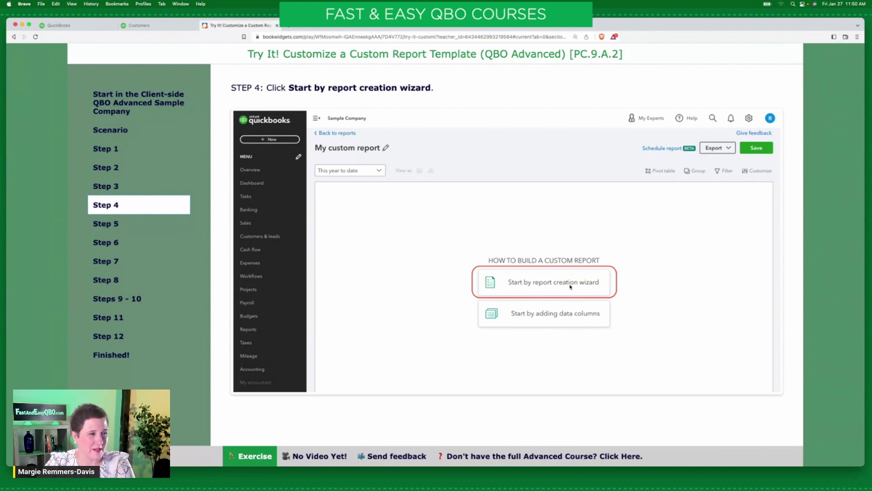
{"action": "left_click", "coordinate": [147, 27]}
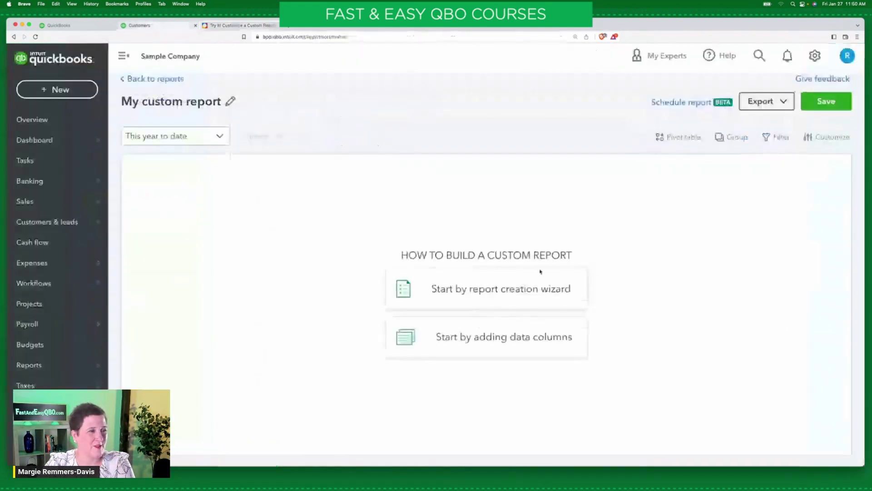
{"action": "left_click", "coordinate": [491, 292]}
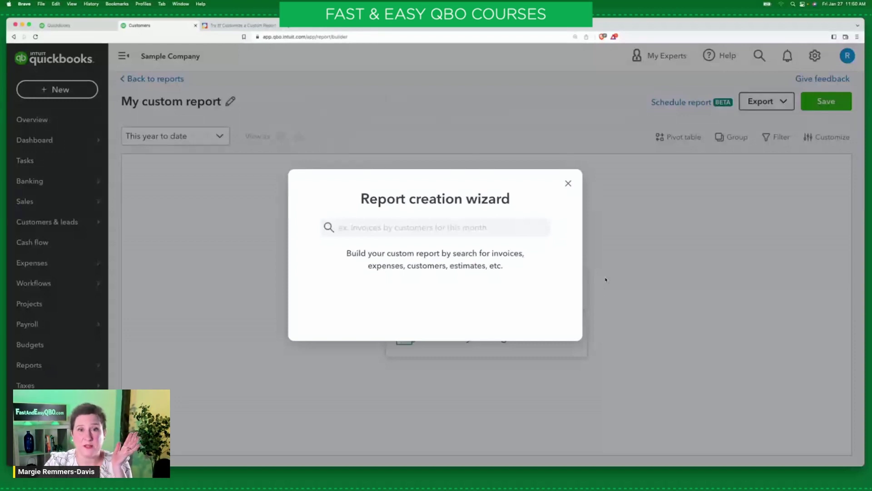
Step: Check the report creation wizard against Step 4 and read Step 5 for the template to search for
{"action": "left_click", "coordinate": [238, 25]}
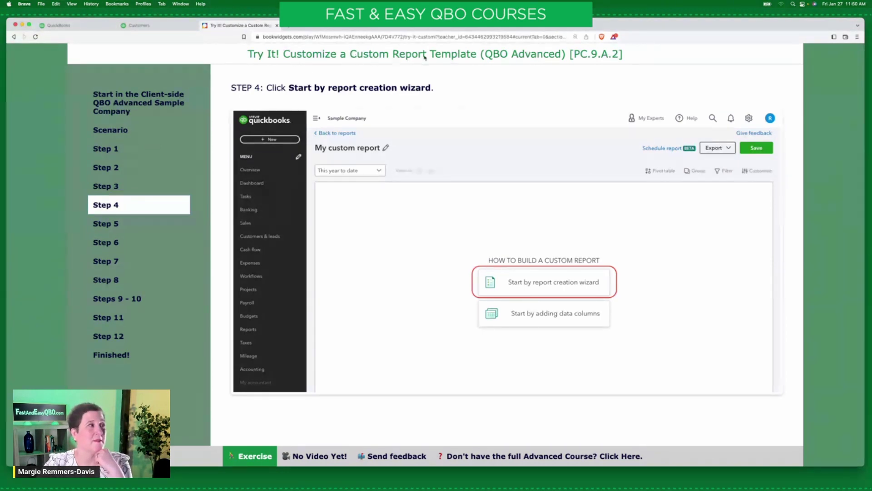
{"action": "left_click", "coordinate": [166, 25]}
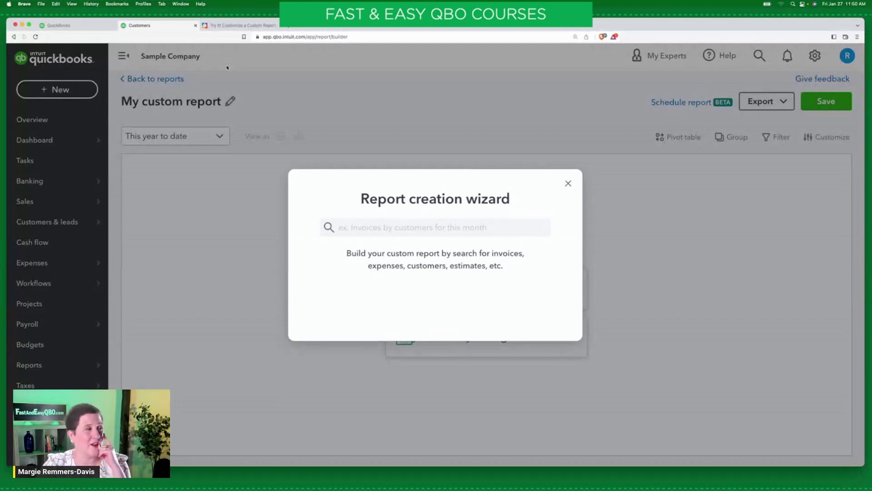
{"action": "left_click", "coordinate": [240, 25]}
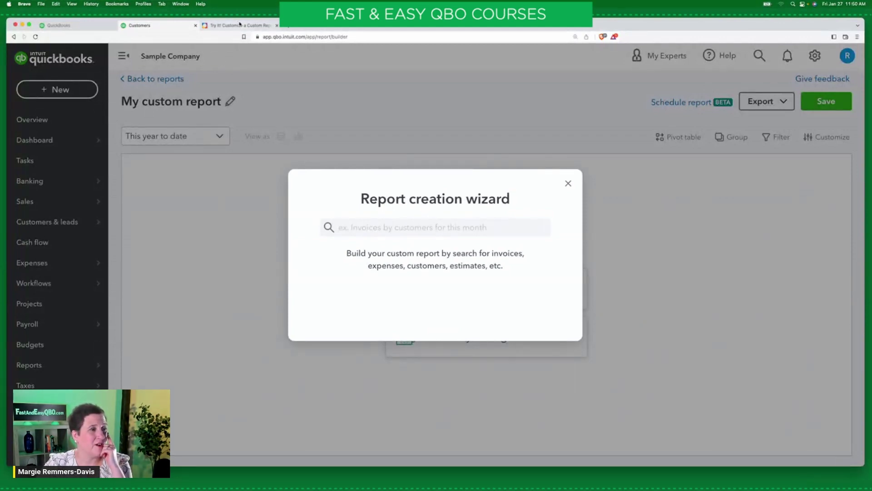
{"action": "left_click", "coordinate": [119, 224]}
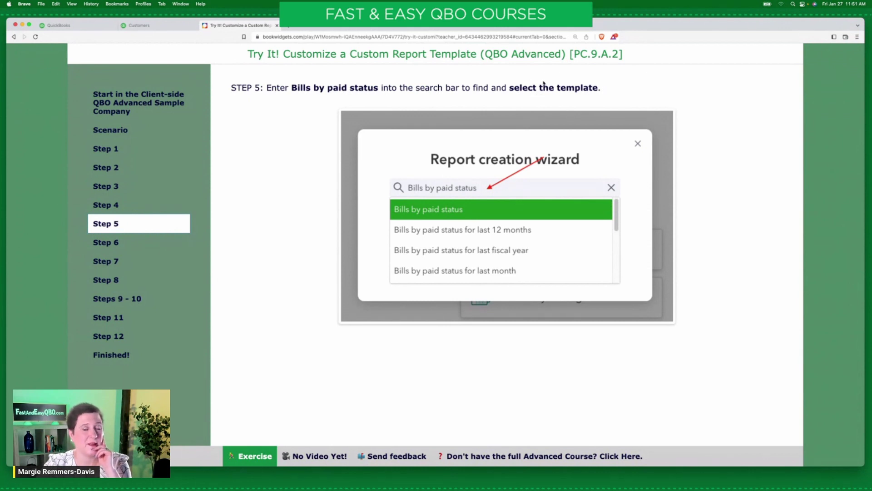
{"action": "left_click", "coordinate": [162, 25]}
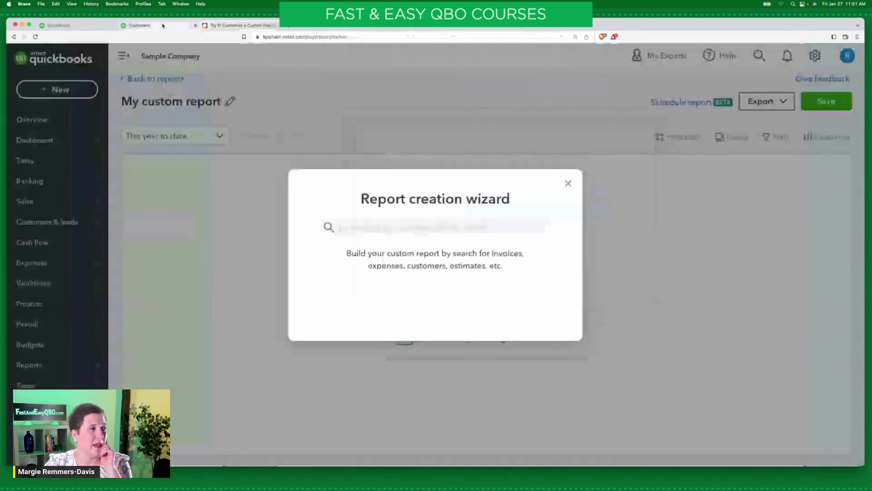
{"action": "left_click", "coordinate": [236, 26]}
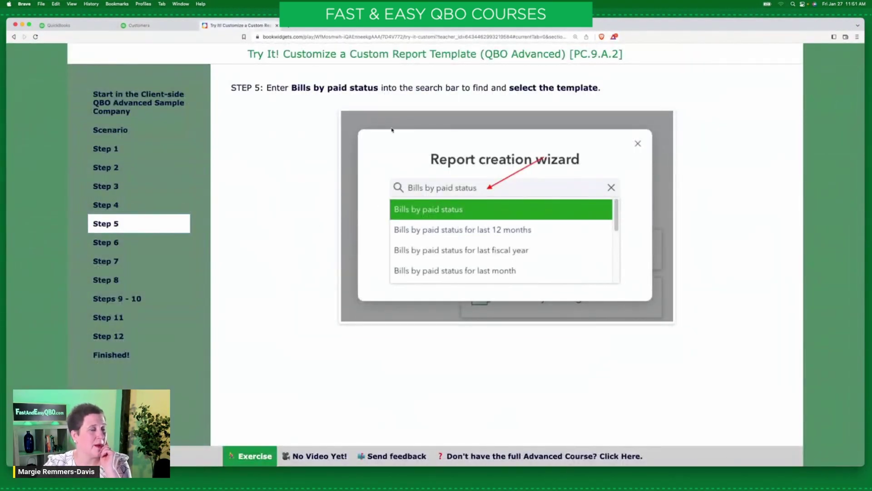
Step: Search the report creation wizard for "Bills by paid" and choose the Bills by paid status template
{"action": "left_click", "coordinate": [166, 26]}
{"action": "left_click", "coordinate": [381, 222]}
{"action": "type", "text": "Bill"}
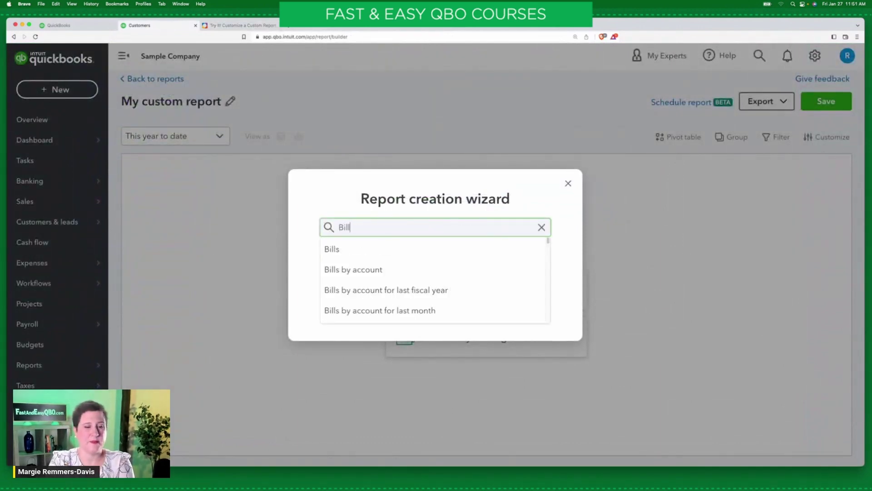
{"action": "type", "text": "s by pa"}
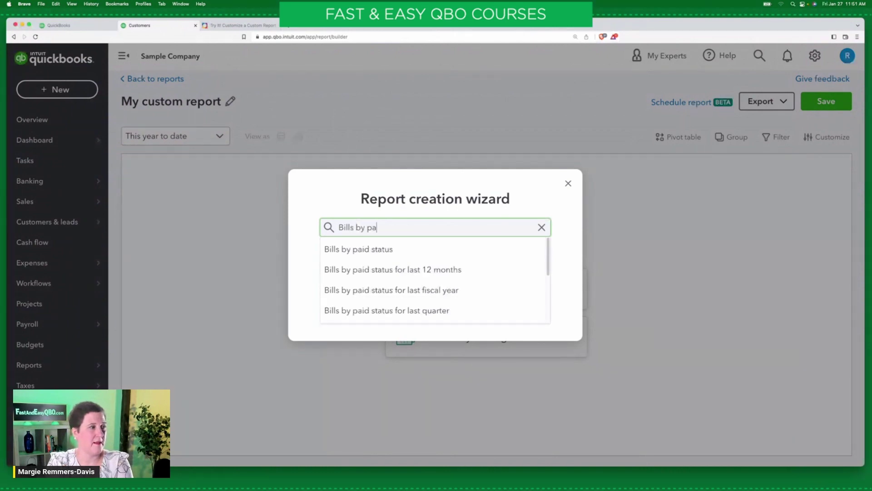
{"action": "type", "text": "id"}
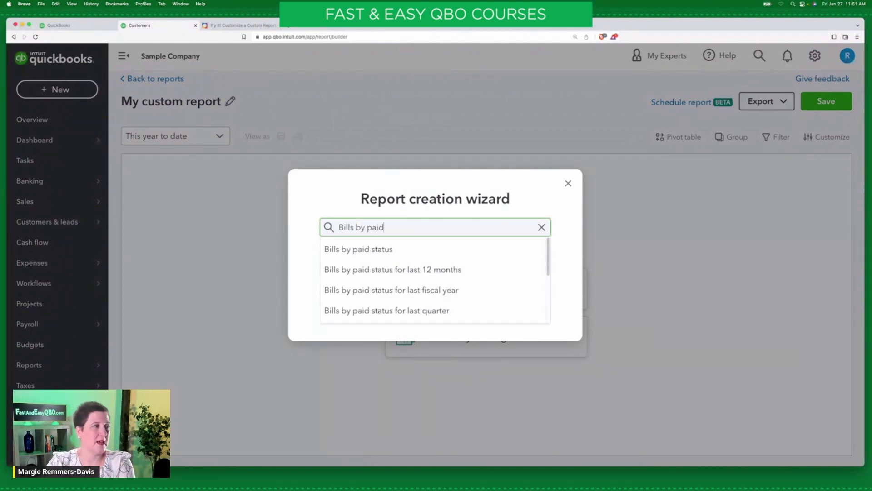
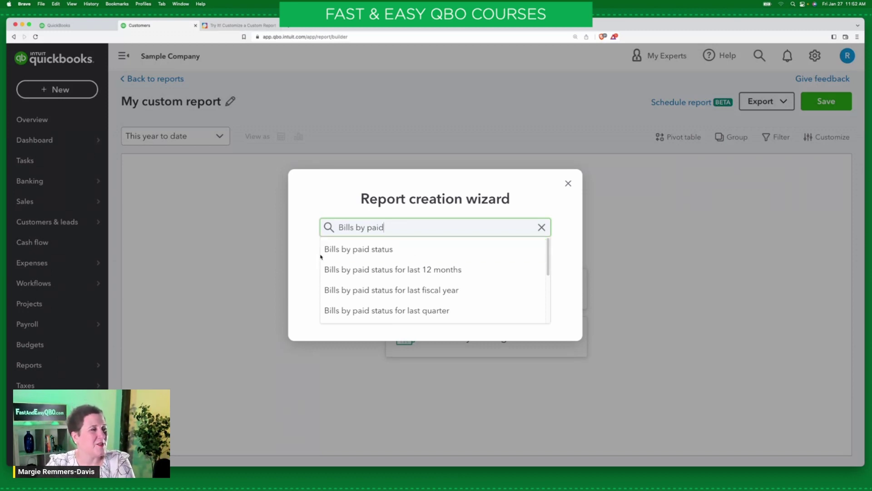
{"action": "left_click", "coordinate": [362, 249]}
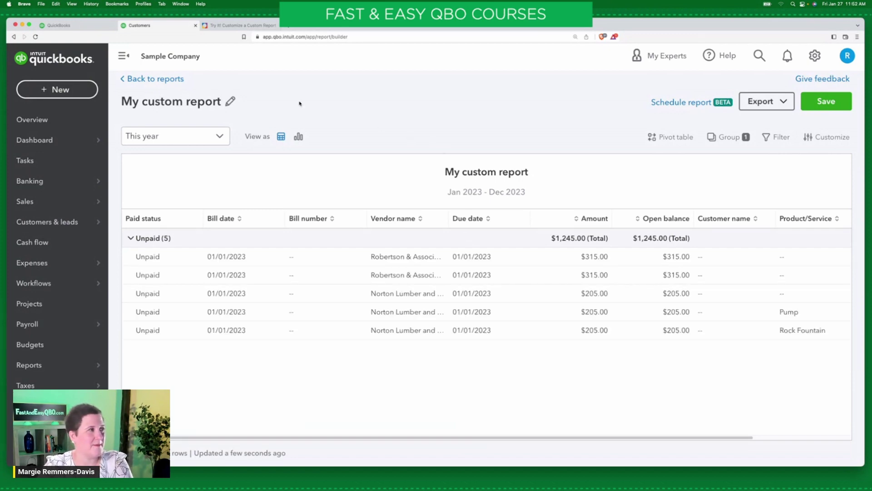
Step: Read Step 6 of the exercise and set the custom report's period to Last 12 months
{"action": "left_click", "coordinate": [268, 26]}
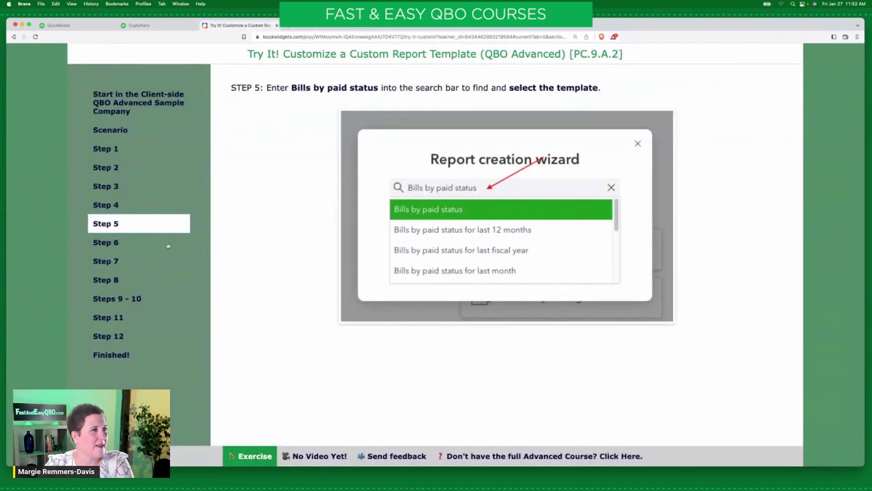
{"action": "left_click", "coordinate": [107, 245]}
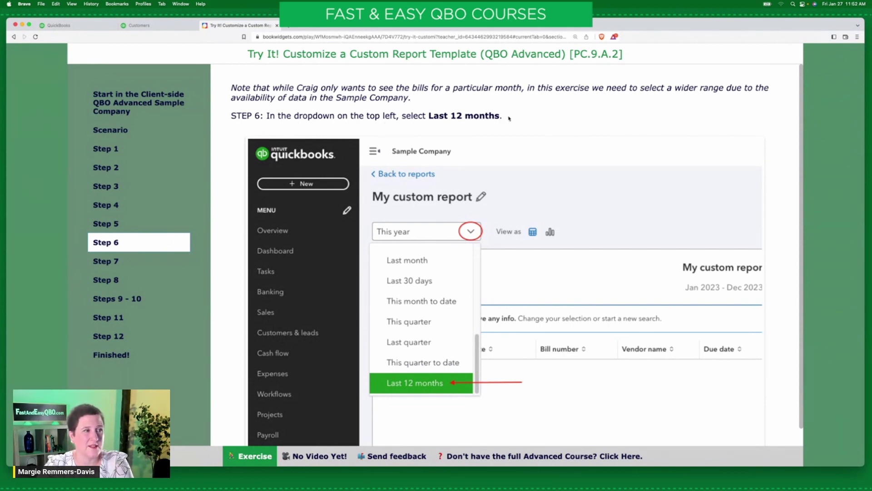
{"action": "left_click", "coordinate": [153, 26]}
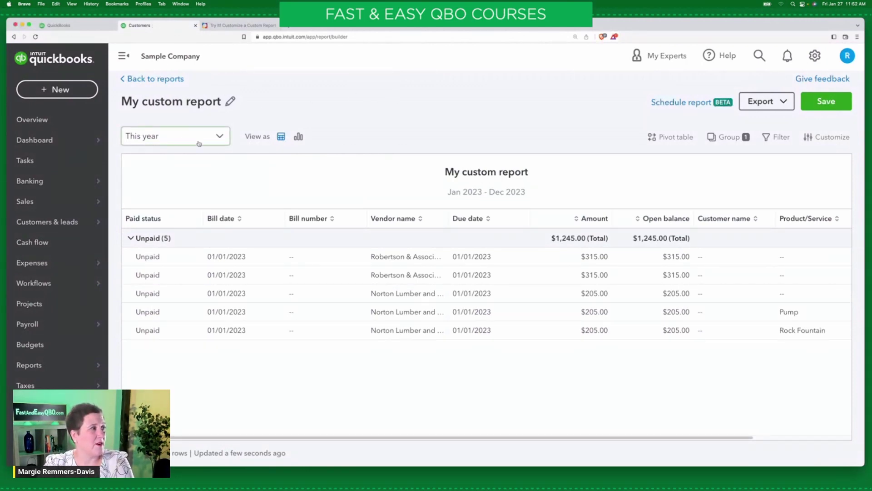
{"action": "left_click", "coordinate": [220, 138]}
{"action": "scroll", "coordinate": [196, 191], "scroll_direction": "down", "scroll_amount": 2}
{"action": "scroll", "coordinate": [192, 187], "scroll_direction": "down", "scroll_amount": 5}
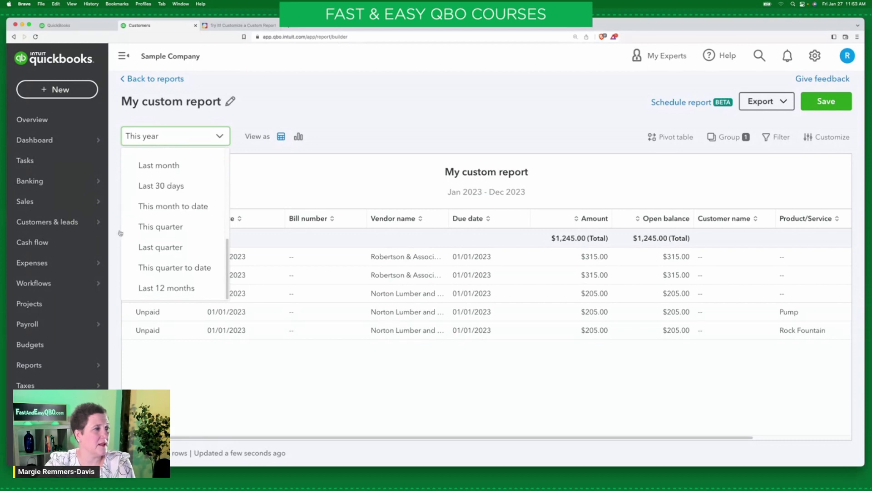
{"action": "left_click", "coordinate": [191, 290]}
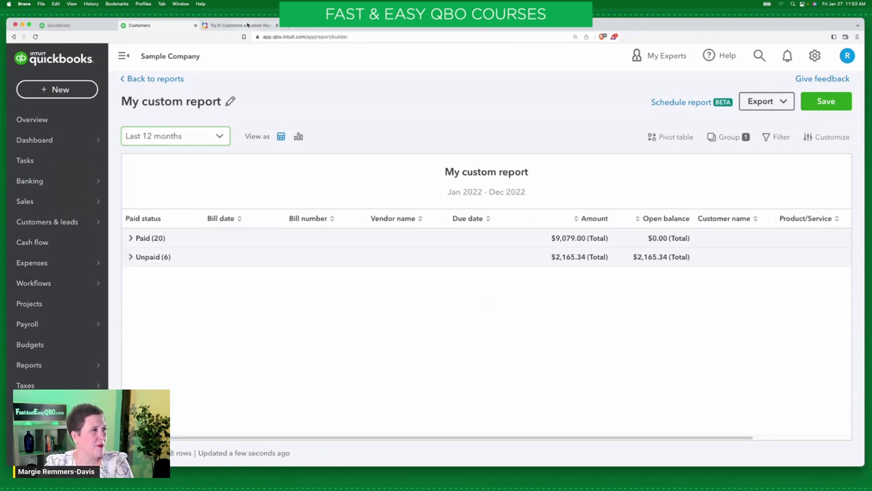
Step: Compare the custom report with the Step 6 image and read Step 7 on adding a group
{"action": "left_click", "coordinate": [247, 25]}
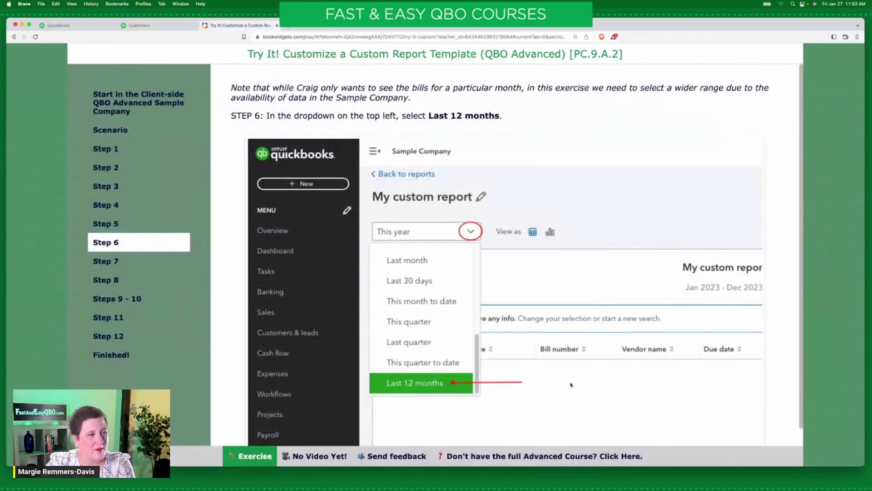
{"action": "scroll", "coordinate": [572, 384], "scroll_direction": "down", "scroll_amount": 1}
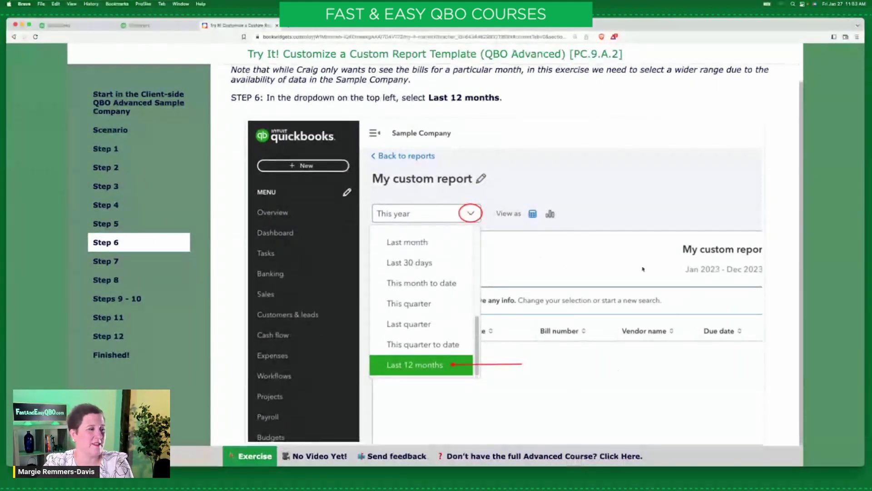
{"action": "left_click", "coordinate": [169, 26]}
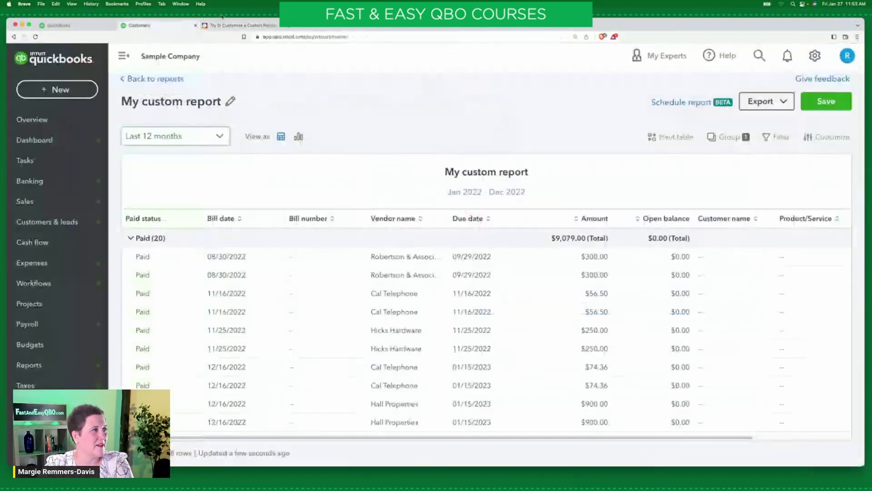
{"action": "left_click", "coordinate": [239, 26]}
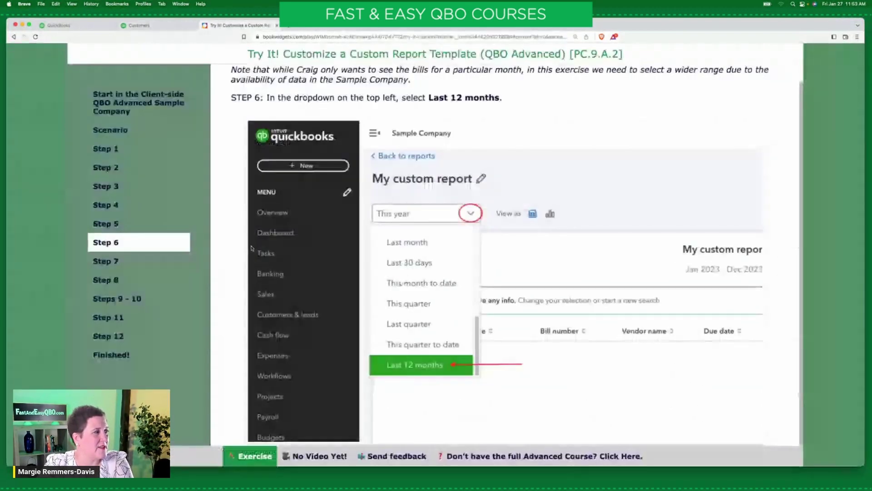
{"action": "left_click", "coordinate": [115, 261]}
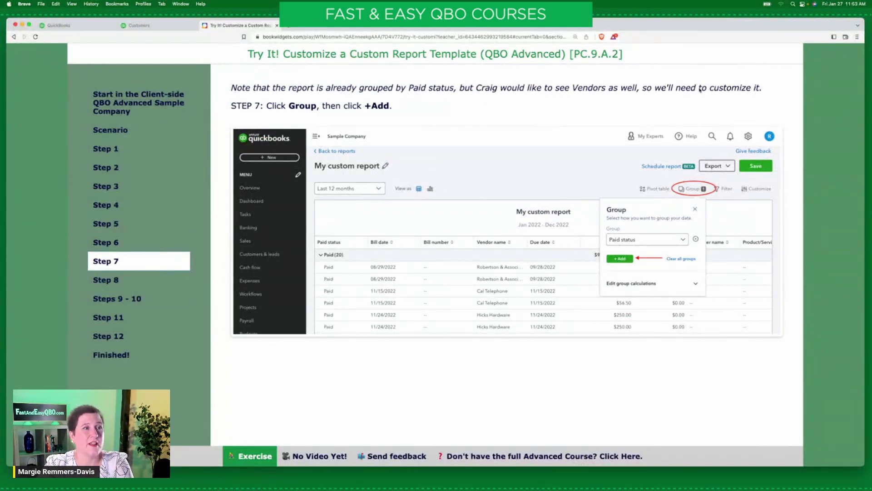
Step: Collapse and re-expand the Paid group in the custom report and examine its bills and vendor names
{"action": "left_click", "coordinate": [159, 28]}
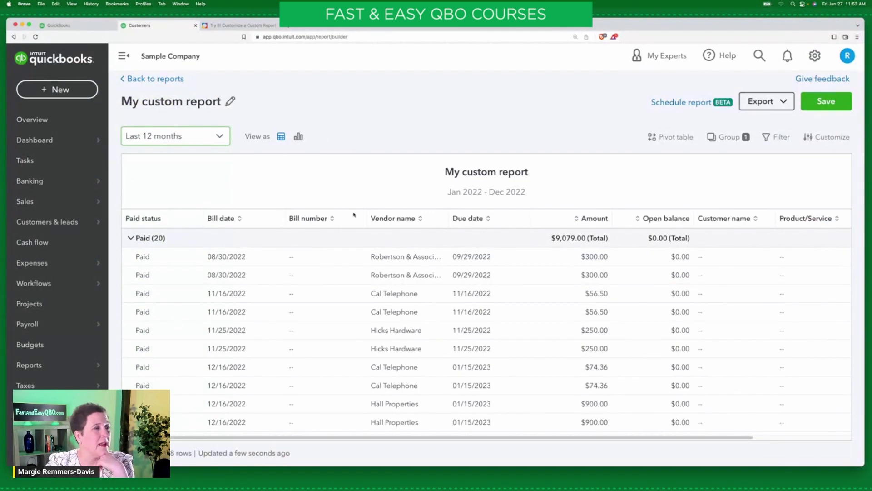
{"action": "left_click", "coordinate": [130, 238]}
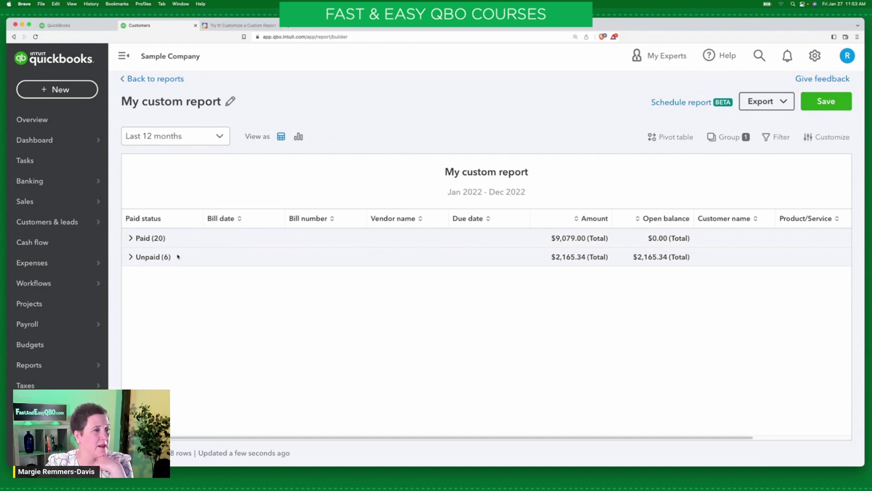
{"action": "left_click", "coordinate": [131, 238]}
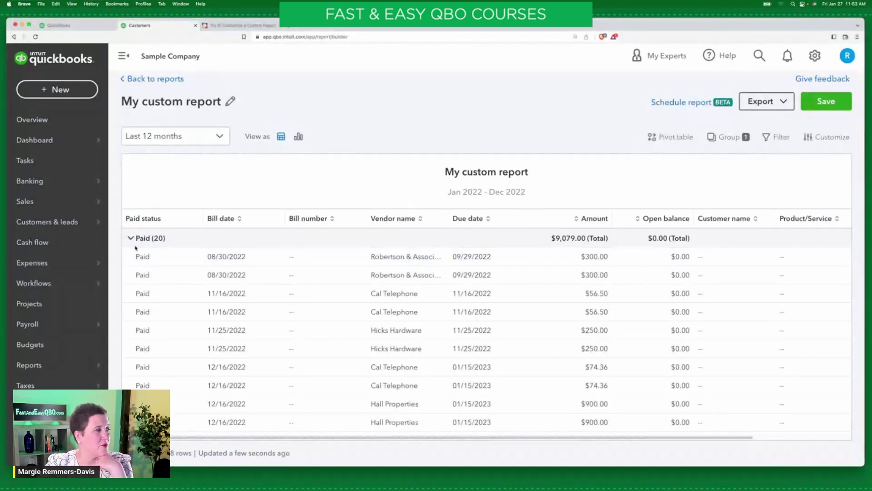
{"action": "scroll", "coordinate": [170, 273], "scroll_direction": "down", "scroll_amount": 5}
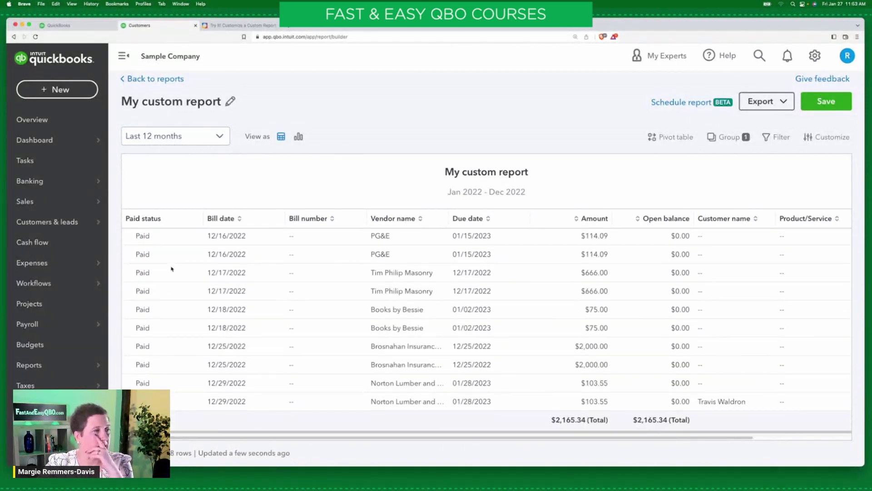
{"action": "scroll", "coordinate": [346, 306], "scroll_direction": "up", "scroll_amount": 5}
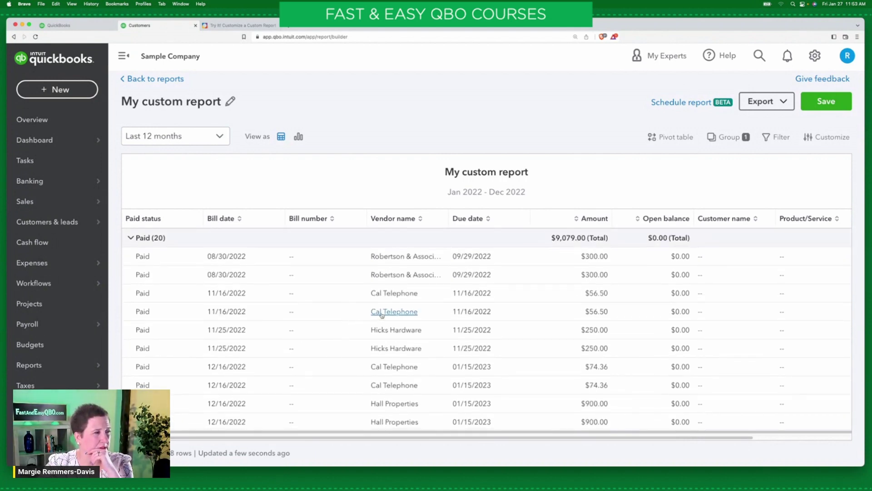
{"action": "scroll", "coordinate": [382, 313], "scroll_direction": "down", "scroll_amount": 2}
{"action": "scroll", "coordinate": [386, 314], "scroll_direction": "up", "scroll_amount": 2}
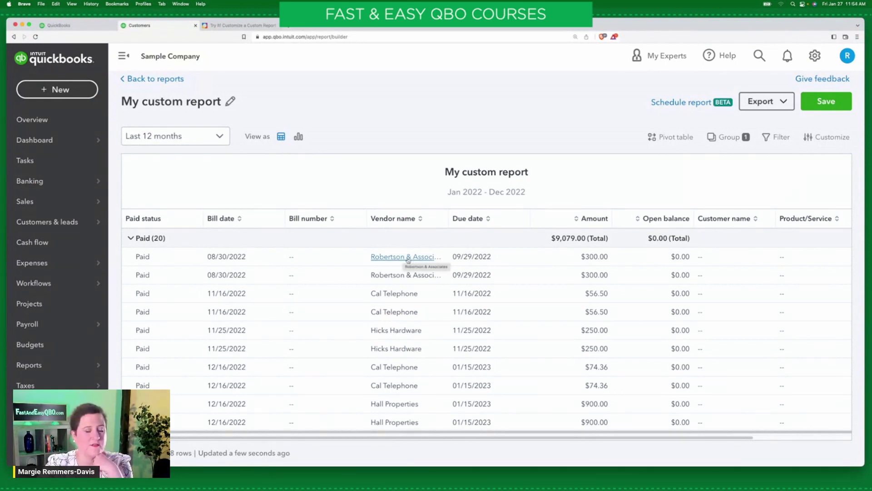
Step: Recheck Step 7 of the exercise and add a Vendor name subgroup under the report's Paid status group
{"action": "left_click", "coordinate": [249, 26]}
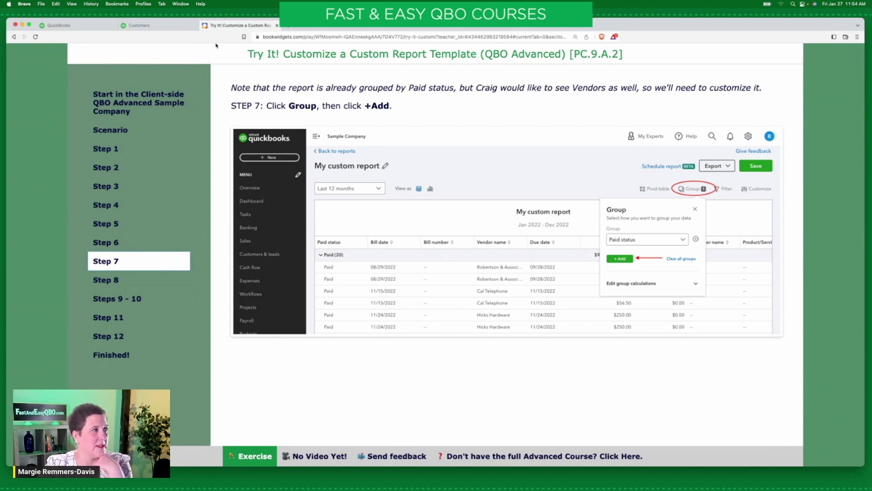
{"action": "left_click", "coordinate": [184, 26]}
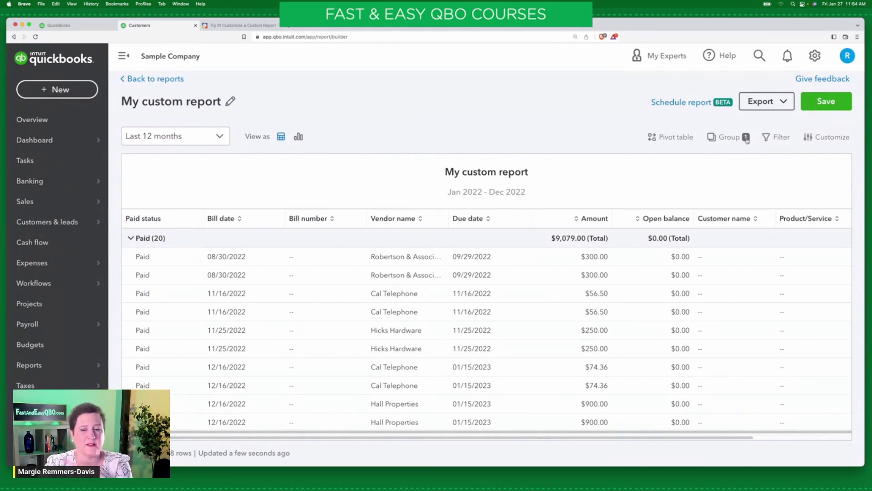
{"action": "left_click", "coordinate": [728, 138]}
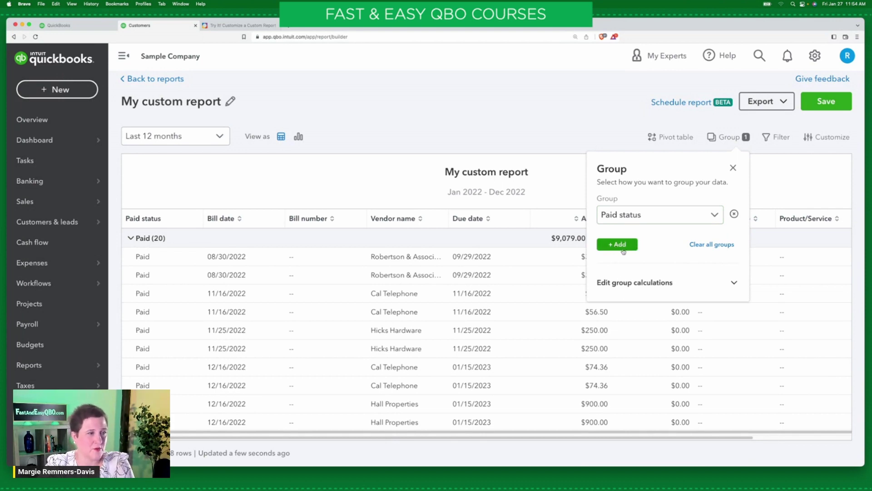
{"action": "left_click", "coordinate": [617, 245]}
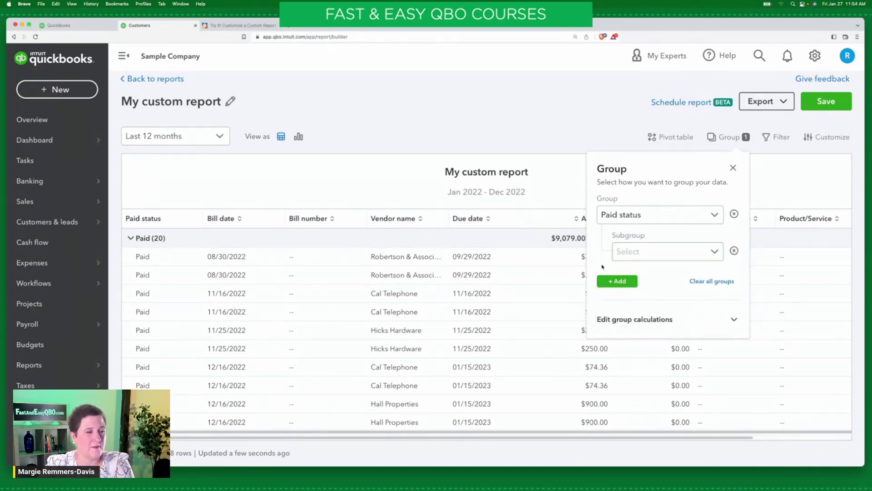
{"action": "left_click", "coordinate": [713, 254]}
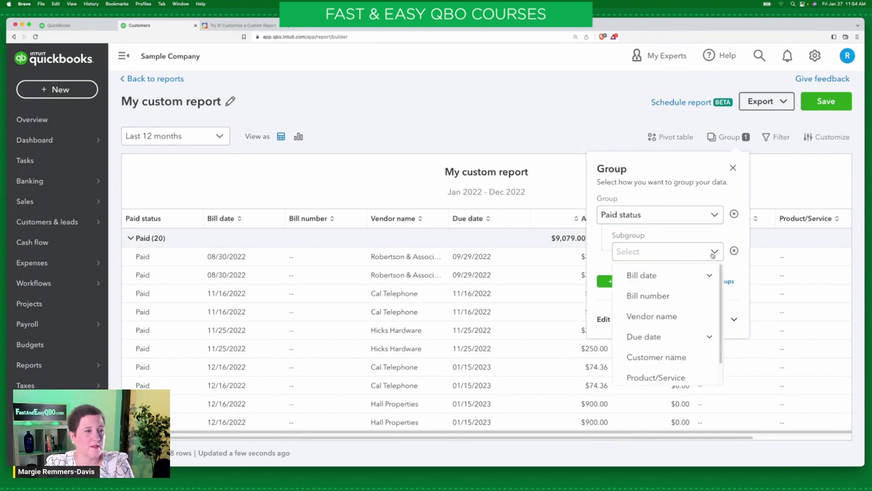
{"action": "left_click", "coordinate": [698, 316]}
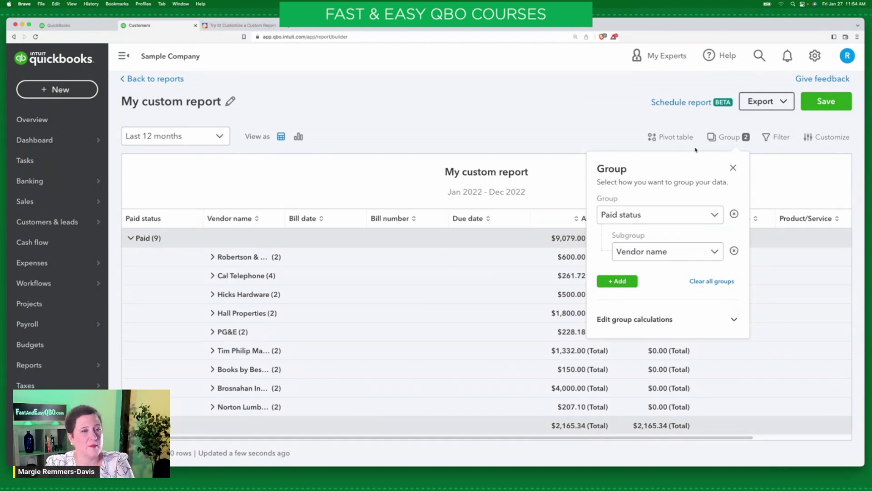
{"action": "left_click", "coordinate": [733, 168]}
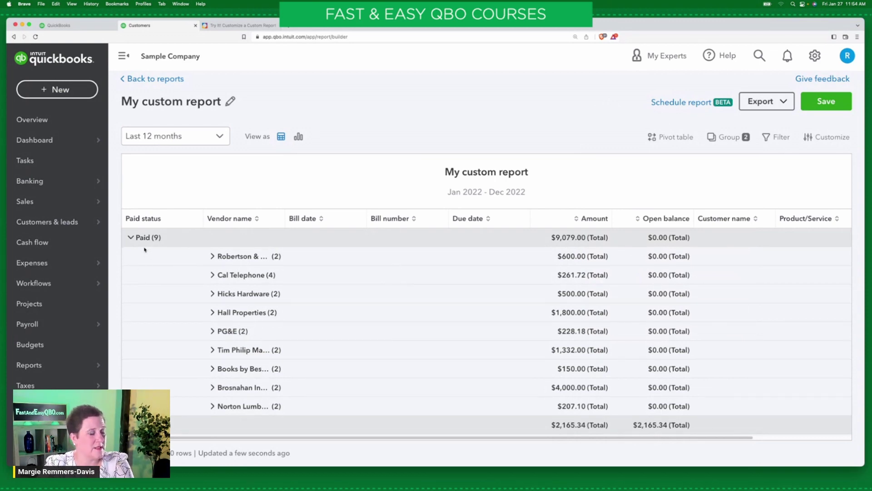
Step: Collapse and re-expand the Paid group, and inspect the bills under the Robertson & Associates subgroup
{"action": "left_click", "coordinate": [131, 238]}
{"action": "left_click", "coordinate": [131, 238]}
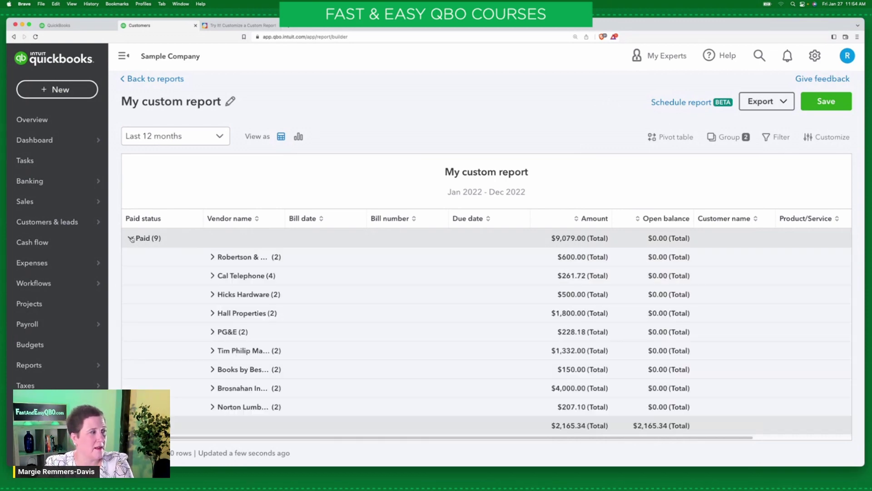
{"action": "left_click", "coordinate": [212, 257]}
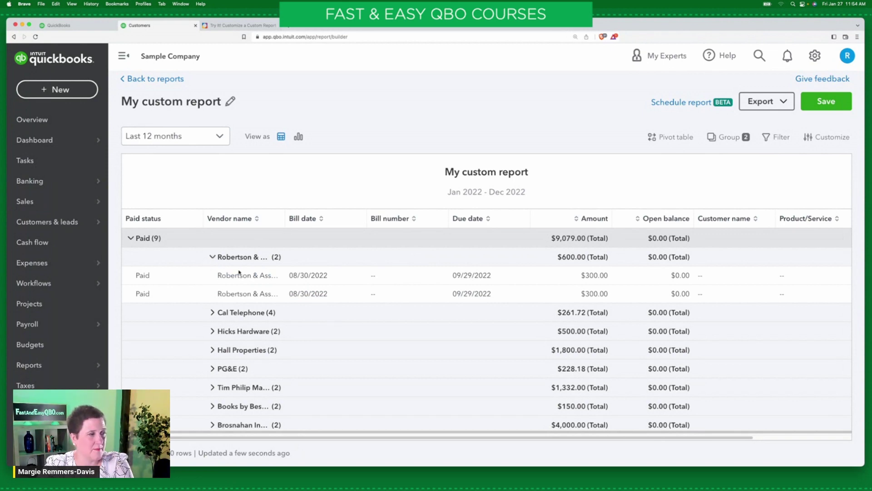
{"action": "left_click", "coordinate": [213, 257]}
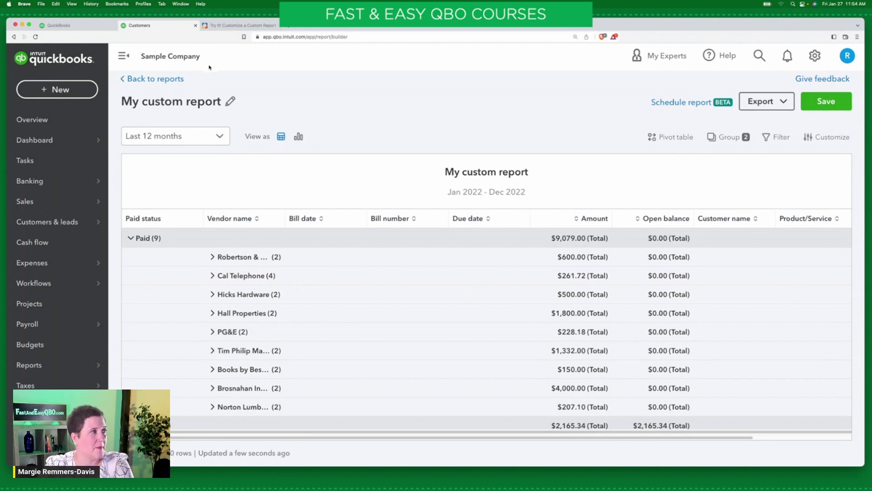
Step: Read Step 8 and Steps 9 - 10 of the exercise on pivot tables and return to the custom report
{"action": "left_click", "coordinate": [242, 26]}
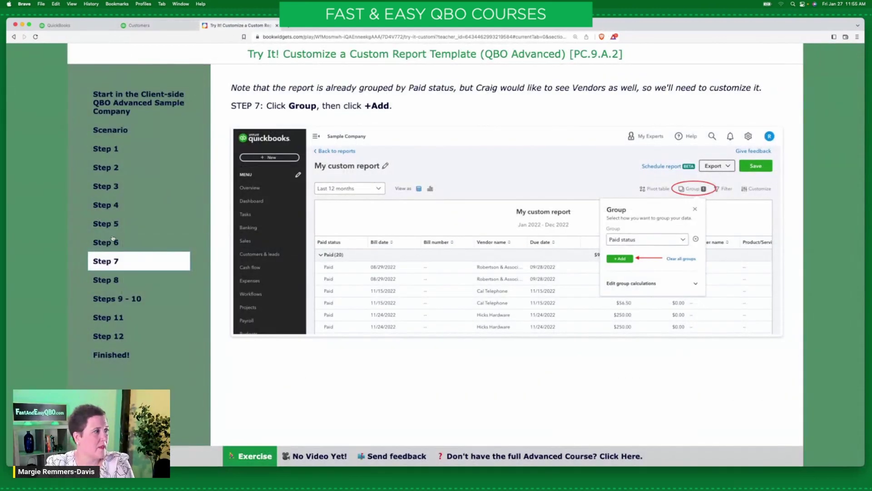
{"action": "left_click", "coordinate": [117, 285]}
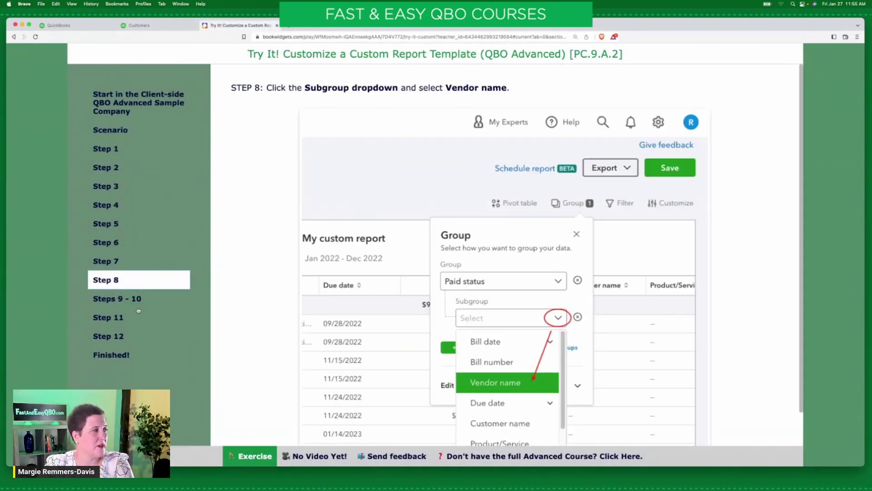
{"action": "left_click", "coordinate": [131, 299]}
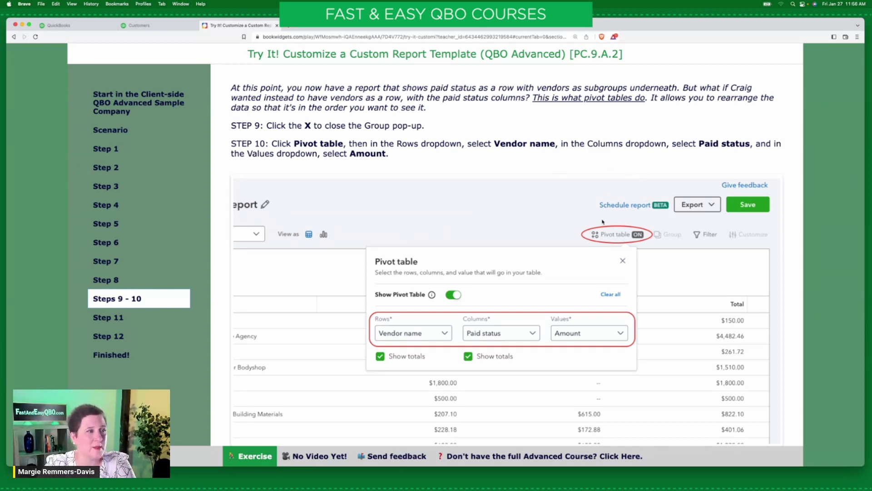
{"action": "left_click", "coordinate": [139, 25]}
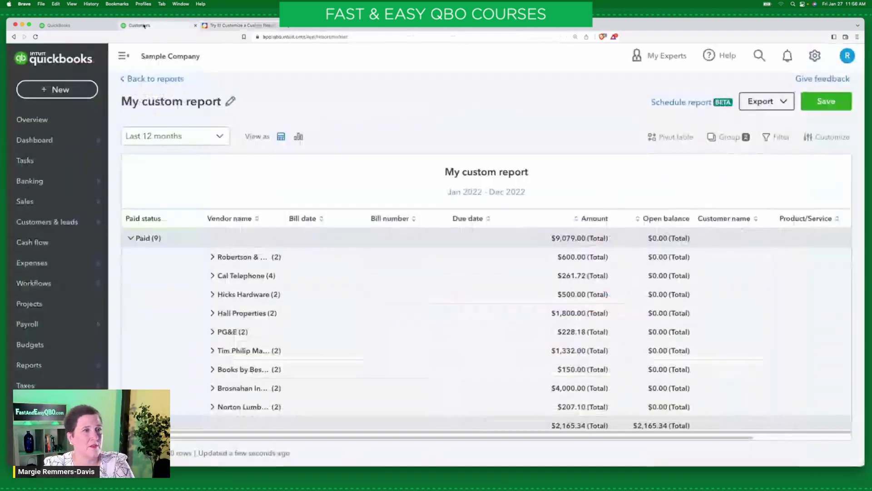
Step: Set up a pivot table with Vendor name as rows, Paid status as columns and Amount as values, checking Step 10 of the exercise
{"action": "left_click", "coordinate": [676, 137]}
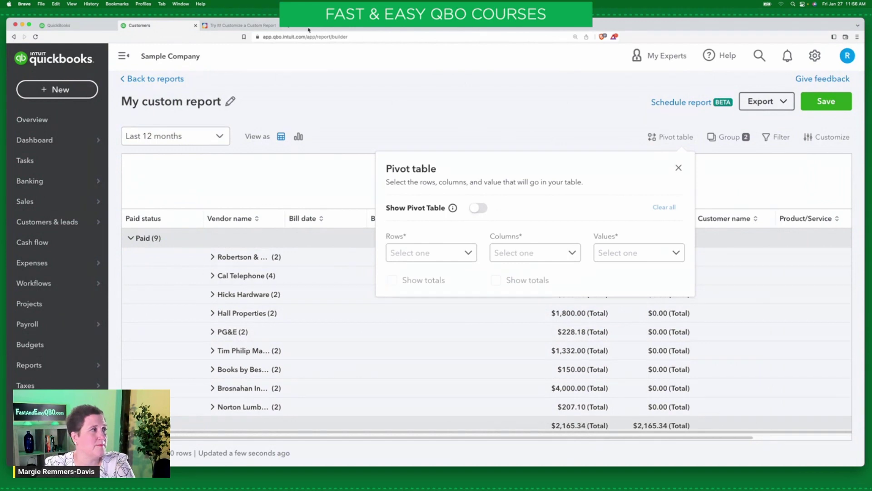
{"action": "left_click", "coordinate": [231, 26]}
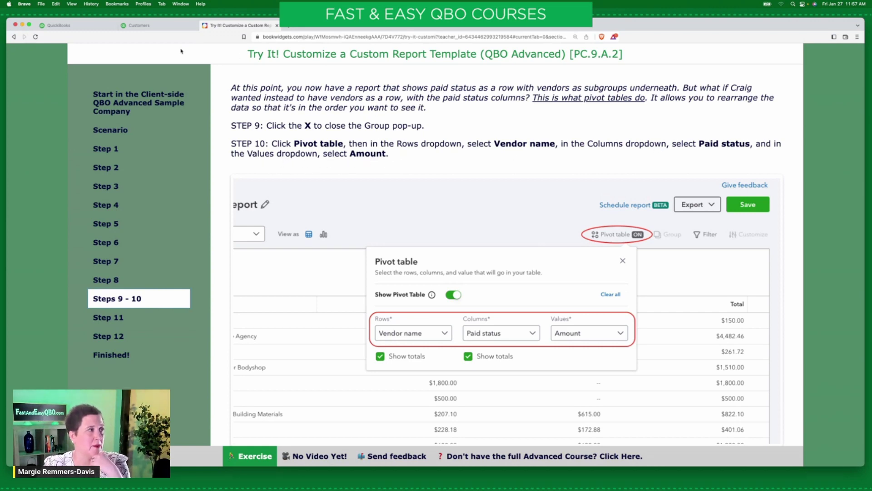
{"action": "left_click", "coordinate": [168, 29]}
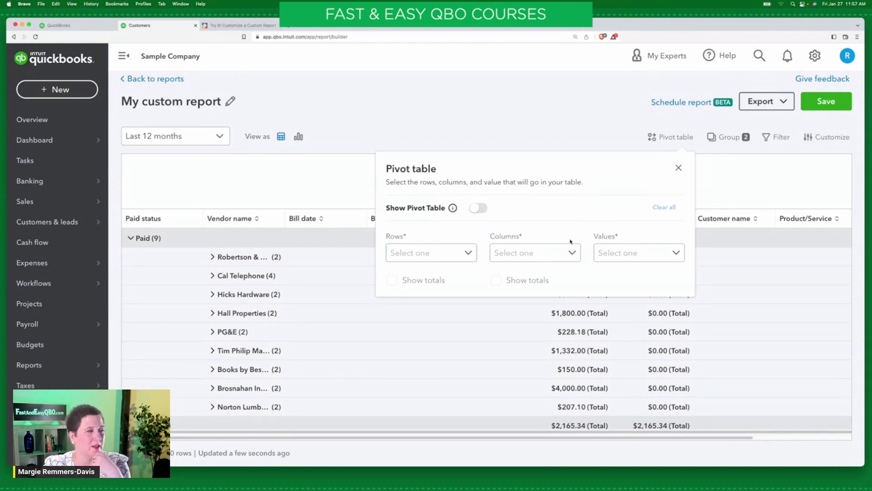
{"action": "left_click", "coordinate": [468, 253]}
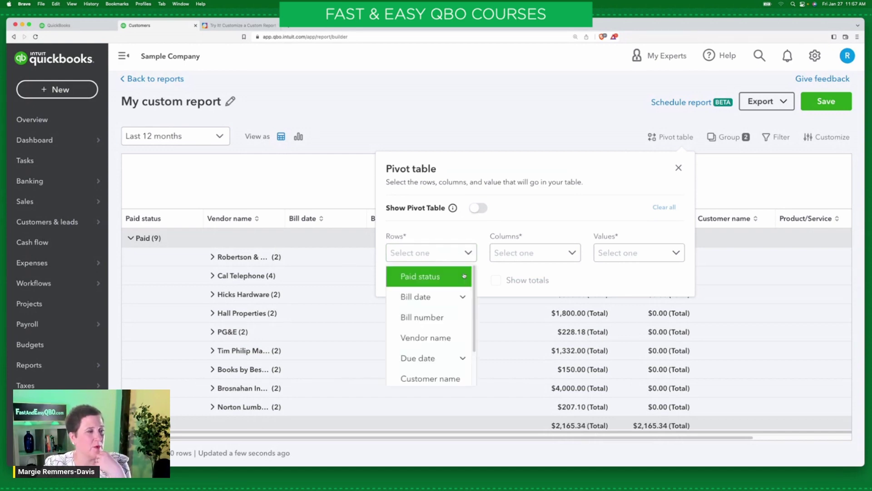
{"action": "left_click", "coordinate": [464, 336]}
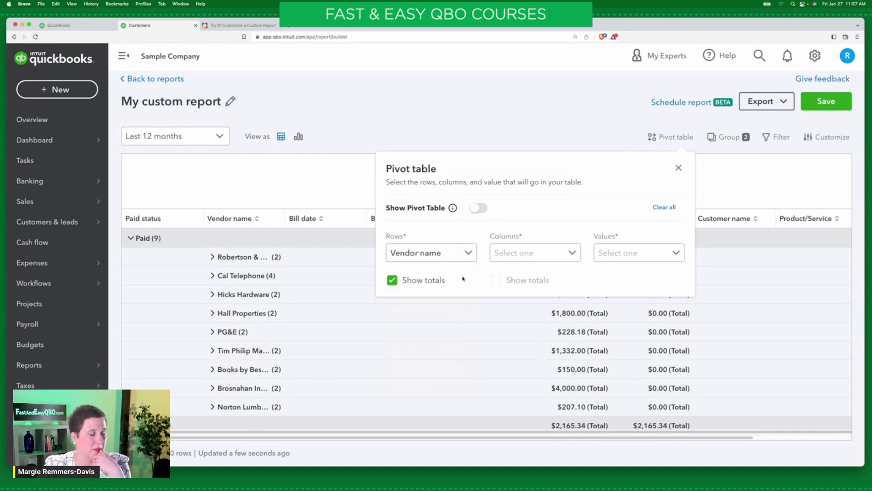
{"action": "left_click", "coordinate": [548, 253]}
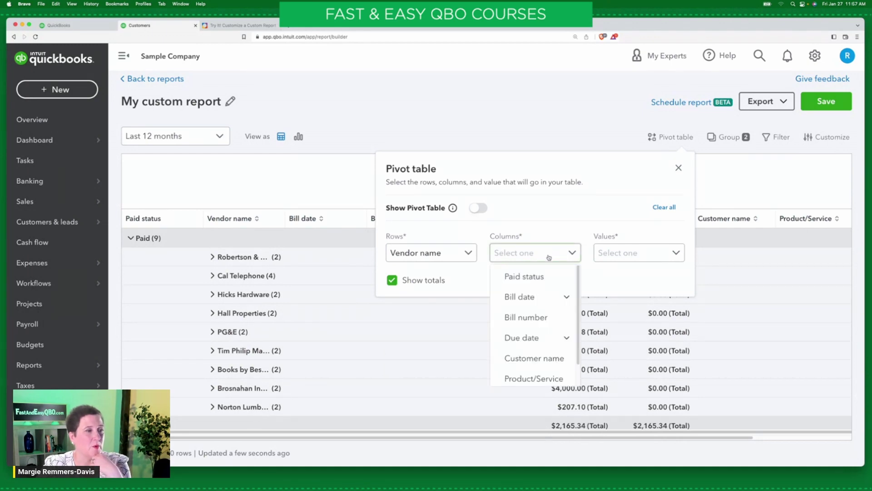
{"action": "left_click", "coordinate": [531, 278]}
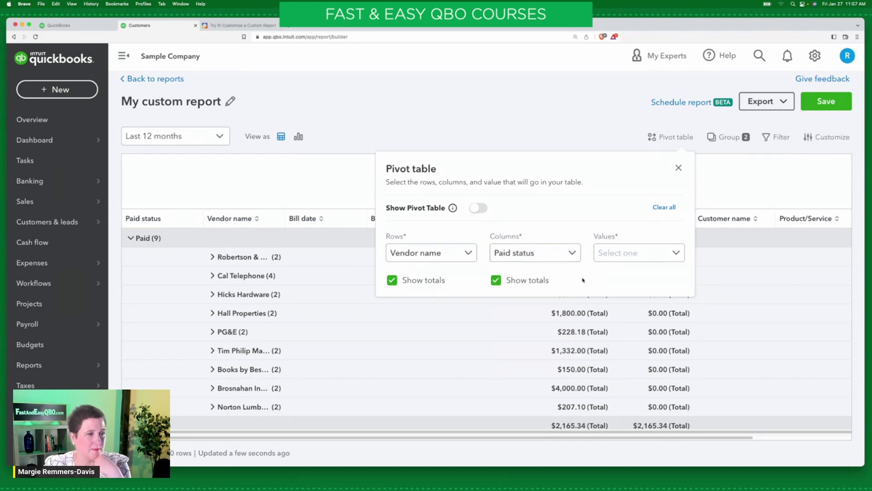
{"action": "left_click", "coordinate": [625, 254]}
{"action": "left_click", "coordinate": [627, 277]}
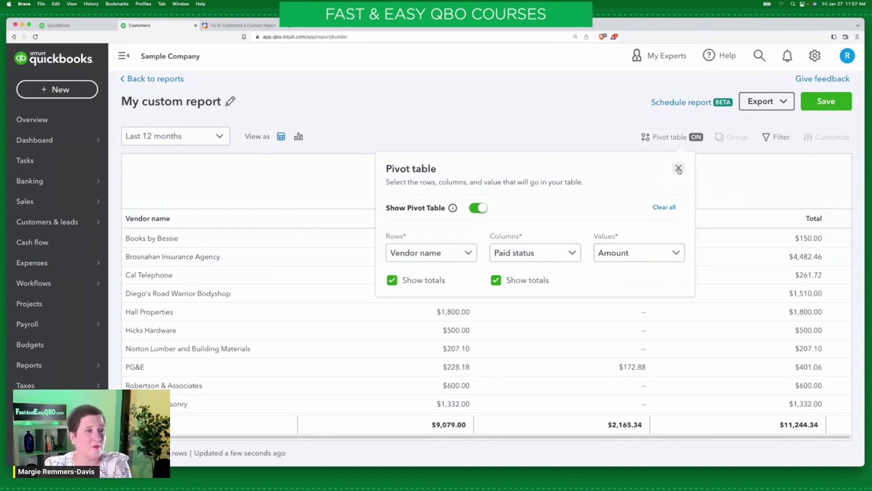
{"action": "left_click", "coordinate": [679, 168]}
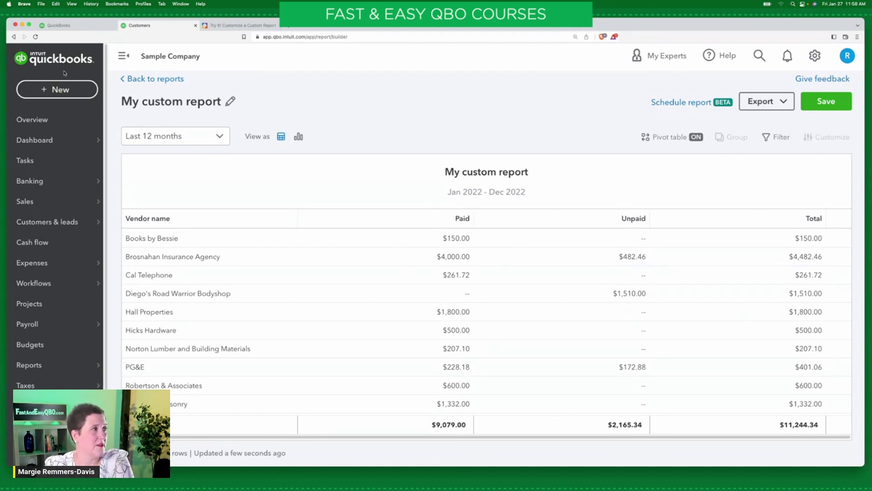
Step: Read Step 11 and Step 12 of the exercise and return to the custom report
{"action": "left_click", "coordinate": [241, 26]}
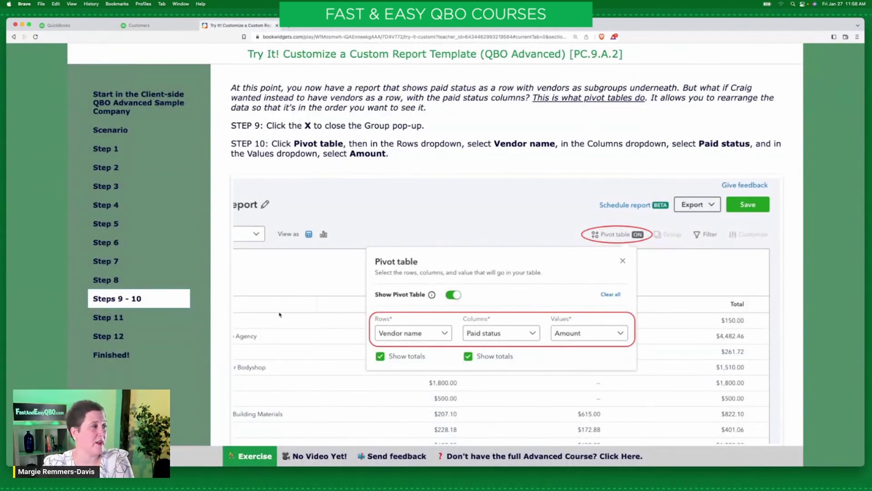
{"action": "left_click", "coordinate": [123, 322]}
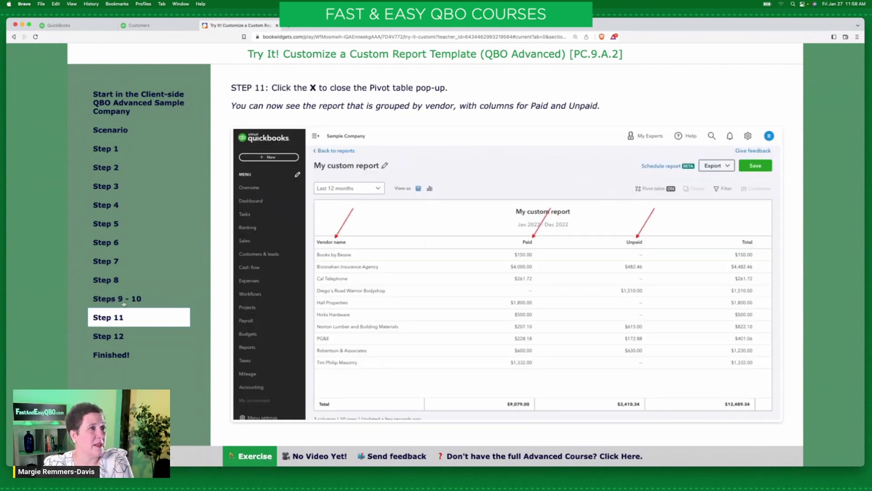
{"action": "left_click", "coordinate": [110, 338]}
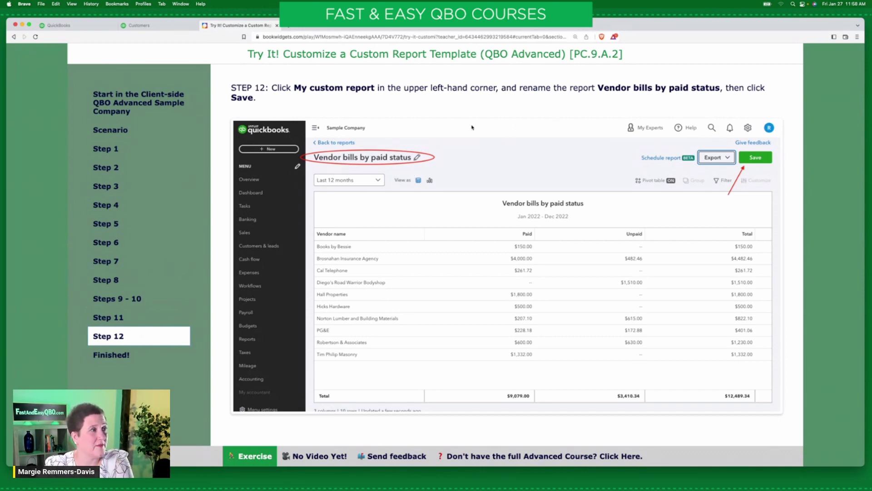
{"action": "left_click", "coordinate": [165, 26]}
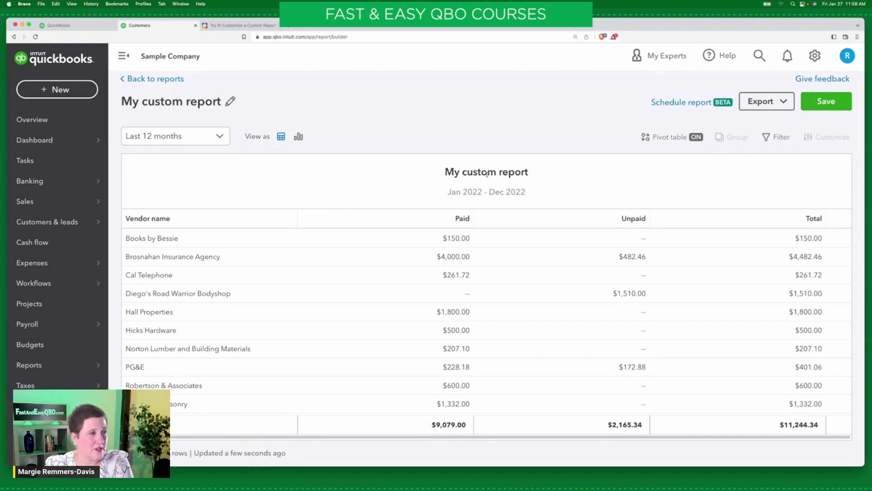
Step: Rename the custom report as "Vendor bills by paid status" and save it
{"action": "left_click_drag", "start_coordinate": [516, 172], "coordinate": [522, 171]}
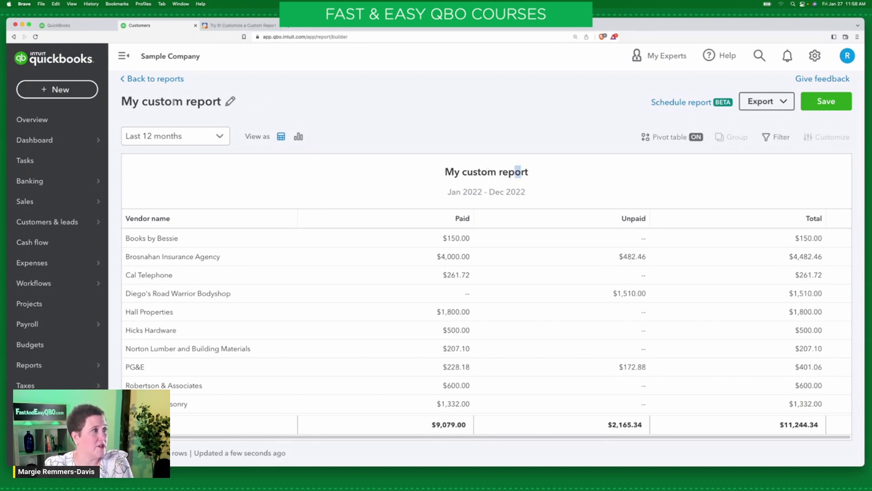
{"action": "left_click", "coordinate": [343, 94]}
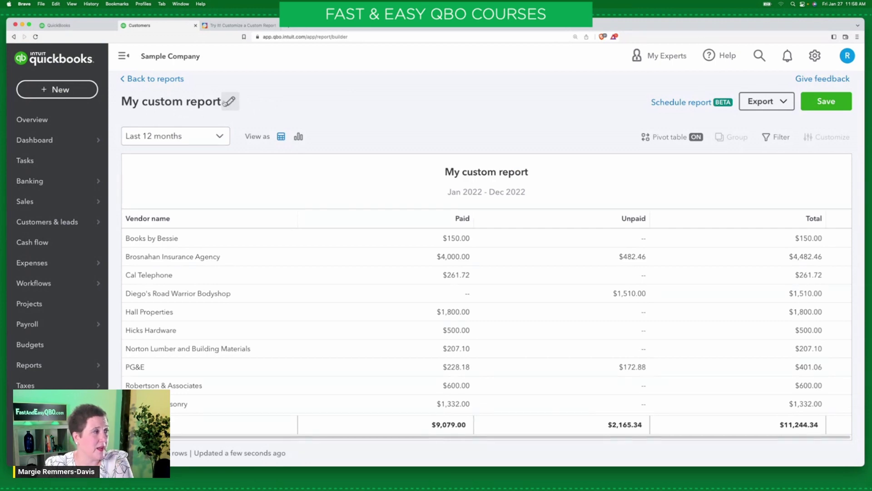
{"action": "left_click", "coordinate": [168, 101]}
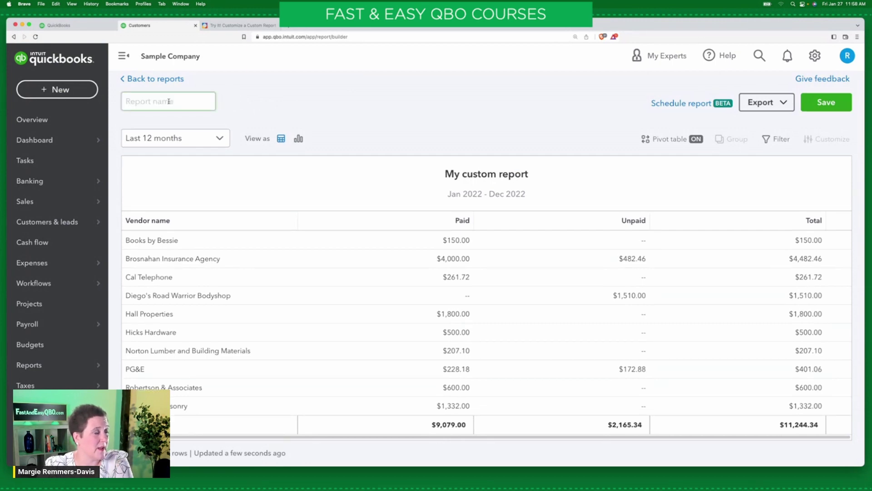
{"action": "left_click", "coordinate": [252, 26]}
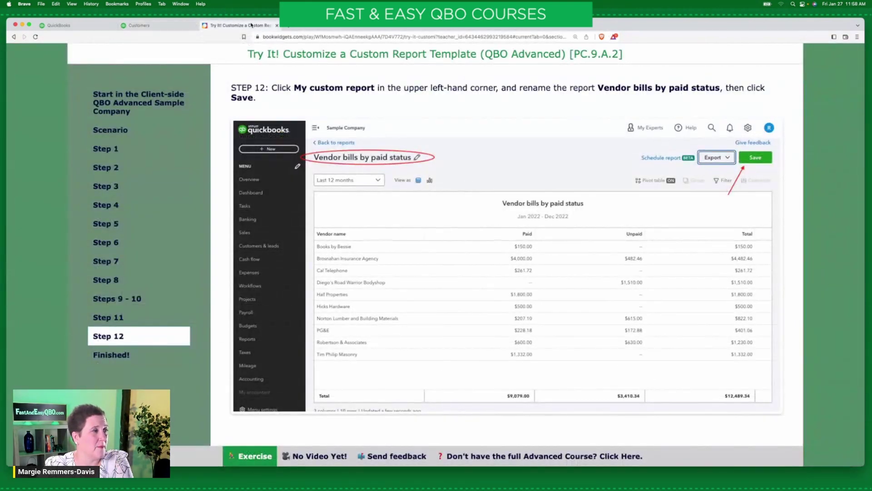
{"action": "left_click", "coordinate": [145, 26]}
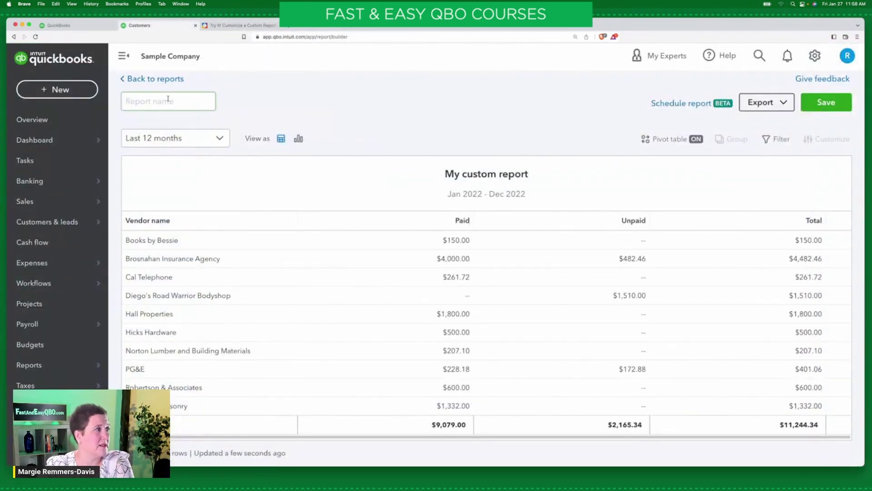
{"action": "type", "text": "Vend"}
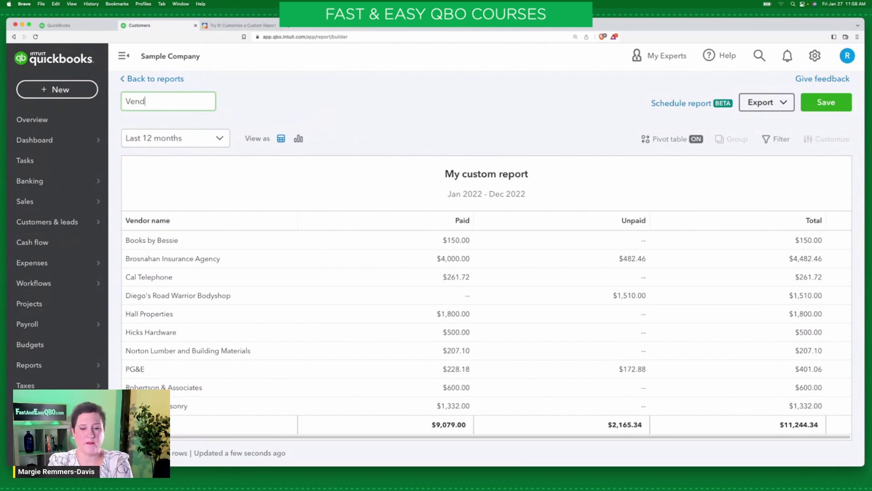
{"action": "type", "text": "or bills by"}
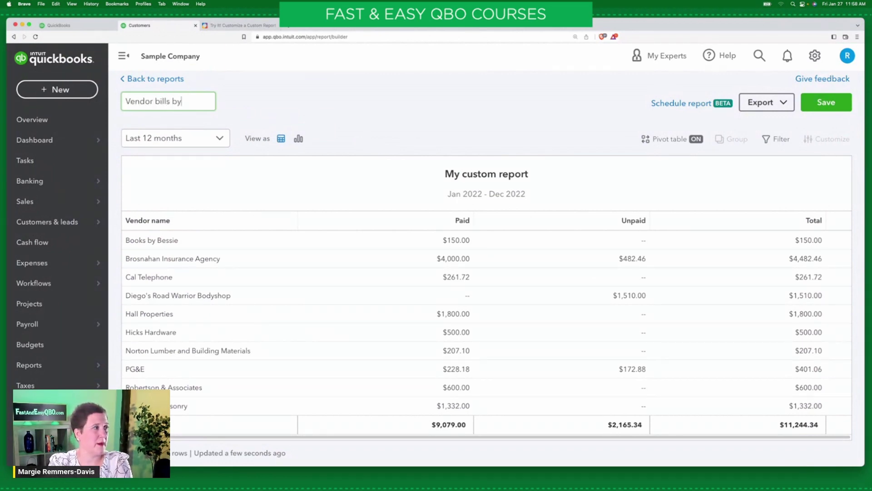
{"action": "type", "text": " paid status"}
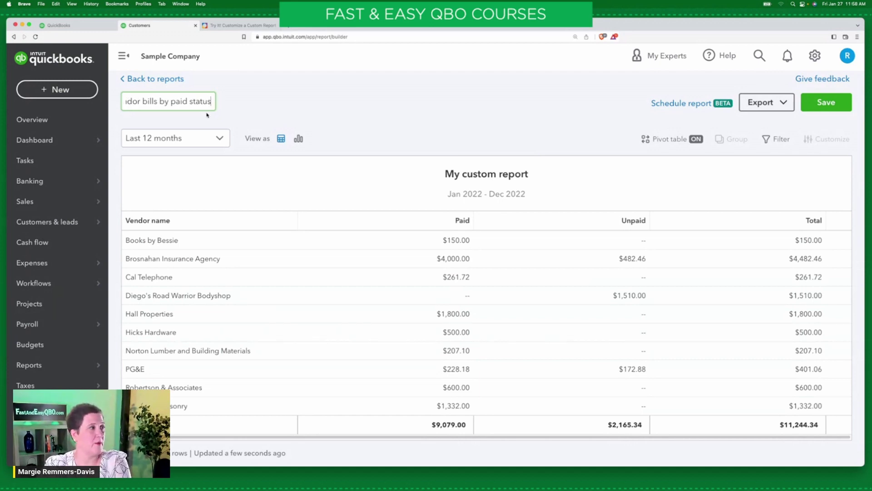
{"action": "key", "text": "Tab"}
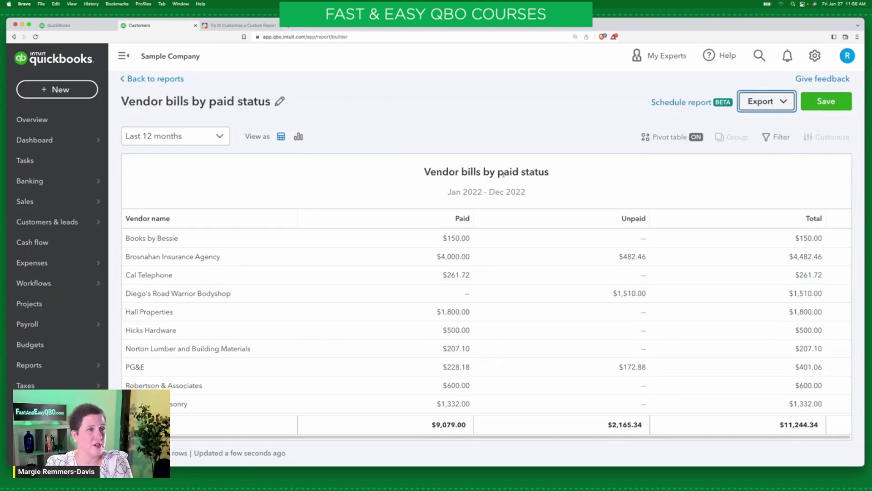
{"action": "left_click", "coordinate": [828, 102]}
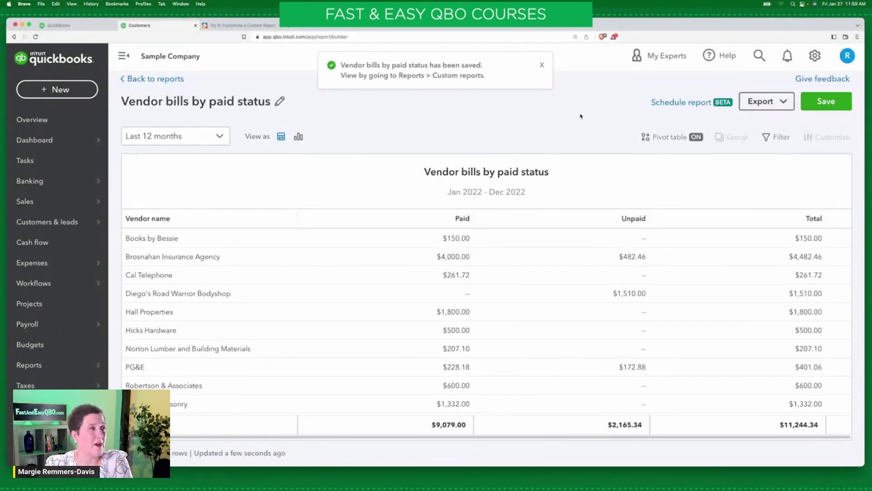
Step: Reopen Vendor bills by paid status from the saved custom reports and look at its export options
{"action": "left_click", "coordinate": [160, 80]}
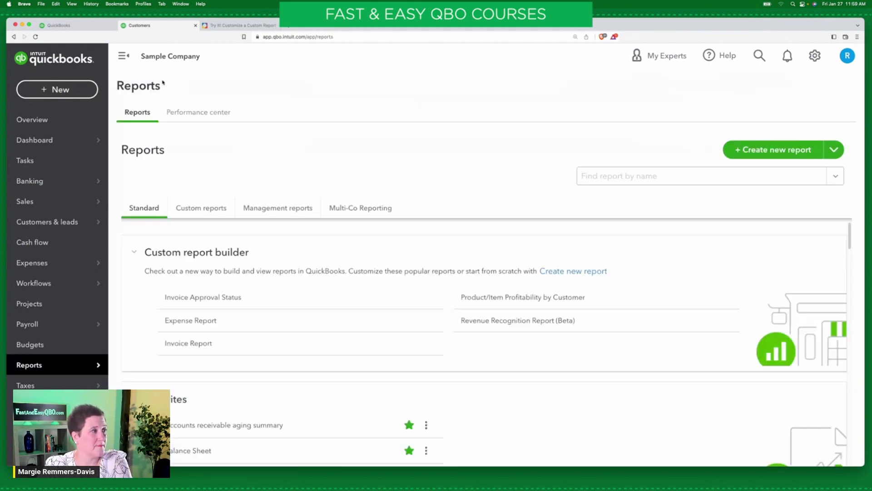
{"action": "left_click", "coordinate": [195, 209]}
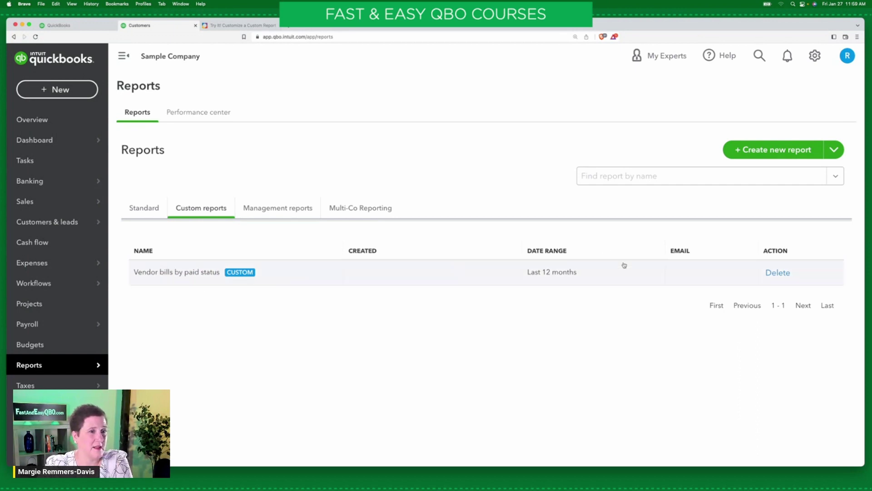
{"action": "left_click", "coordinate": [200, 272]}
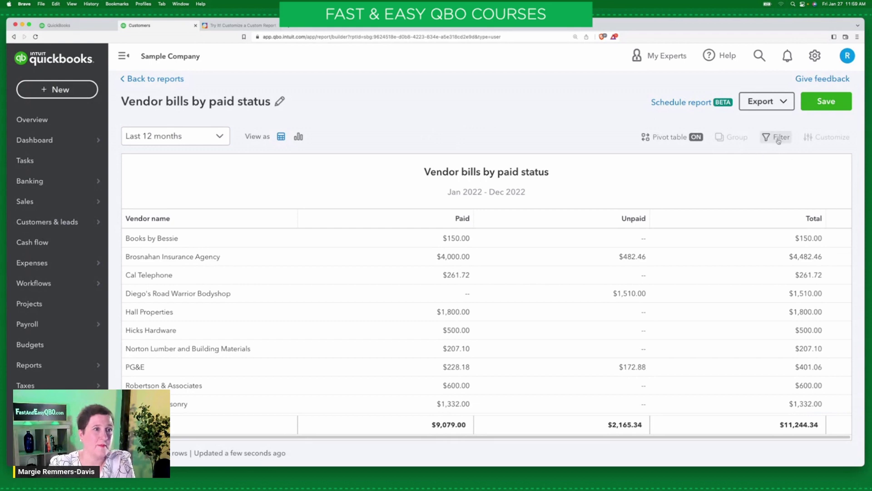
{"action": "left_click", "coordinate": [782, 104]}
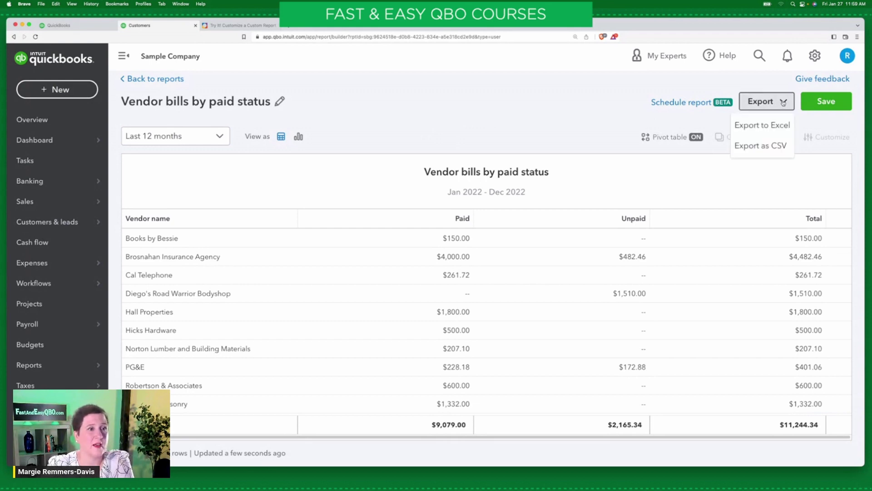
{"action": "left_click", "coordinate": [589, 109]}
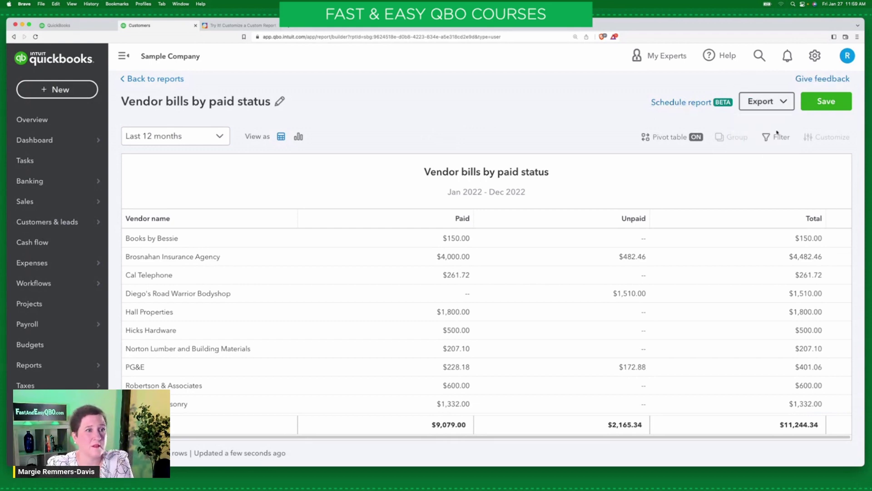
Step: Open the schedule setup for the Vendor bills by paid status report and review its workflow settings
{"action": "left_click", "coordinate": [694, 108]}
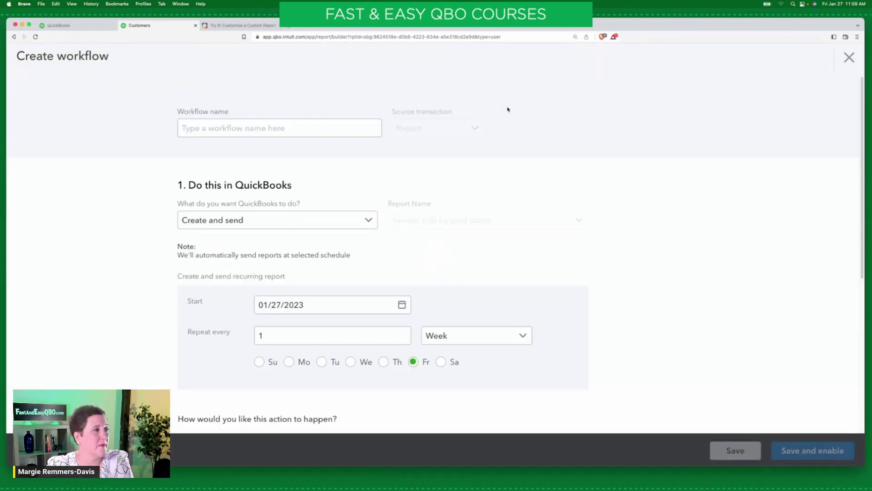
{"action": "scroll", "coordinate": [620, 257], "scroll_direction": "down", "scroll_amount": 6}
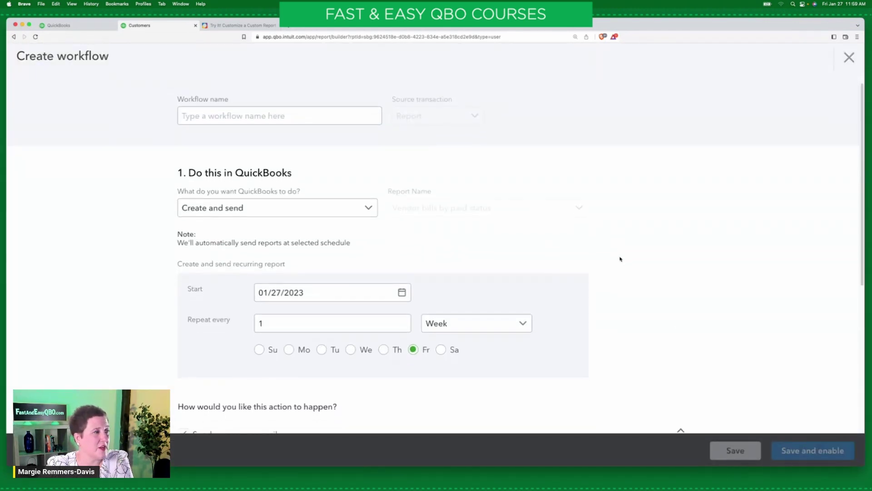